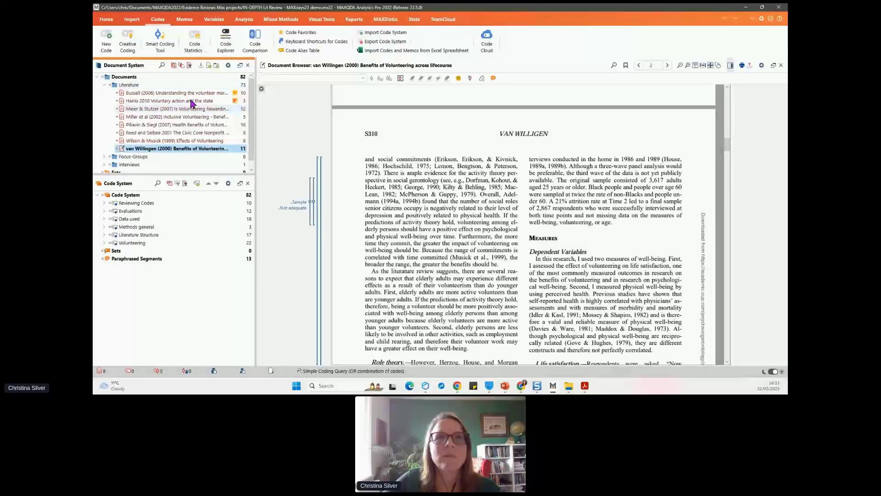
Step: Deactivate the Literature document group and go back to the first page of the open van Willigen (2000) article
click(110, 85)
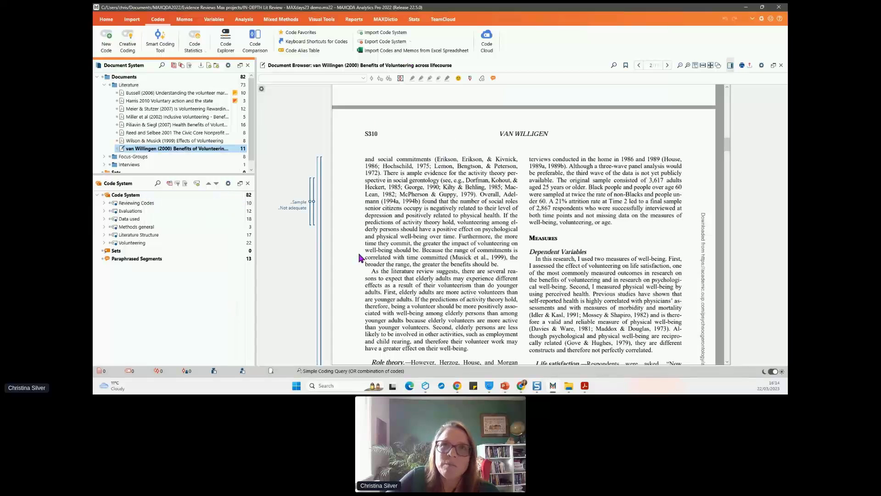
click(383, 23)
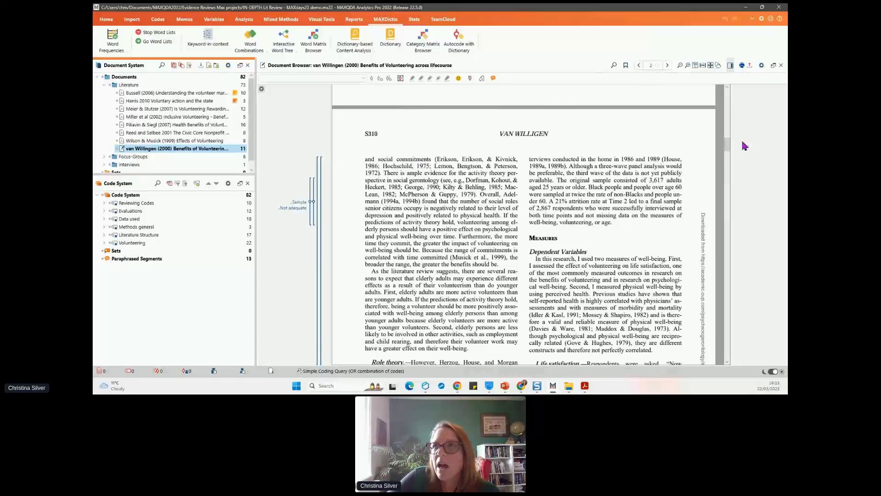
drag(729, 148, 729, 104)
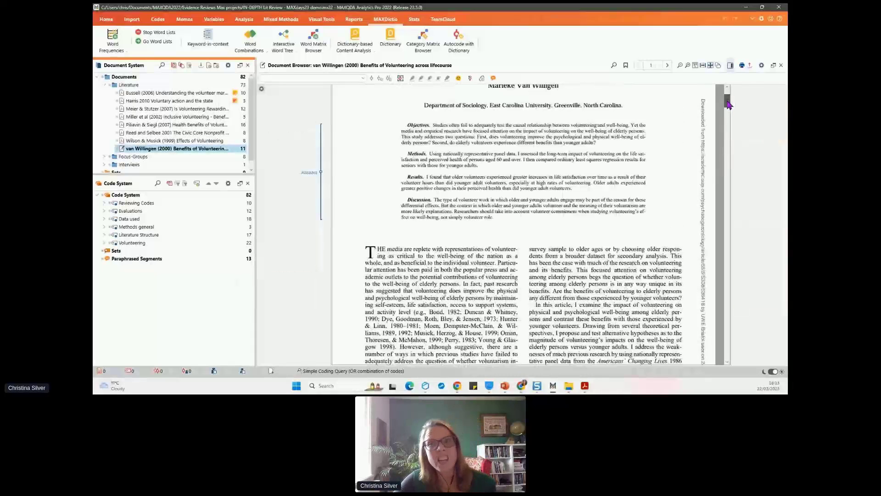
drag(729, 104, 731, 100)
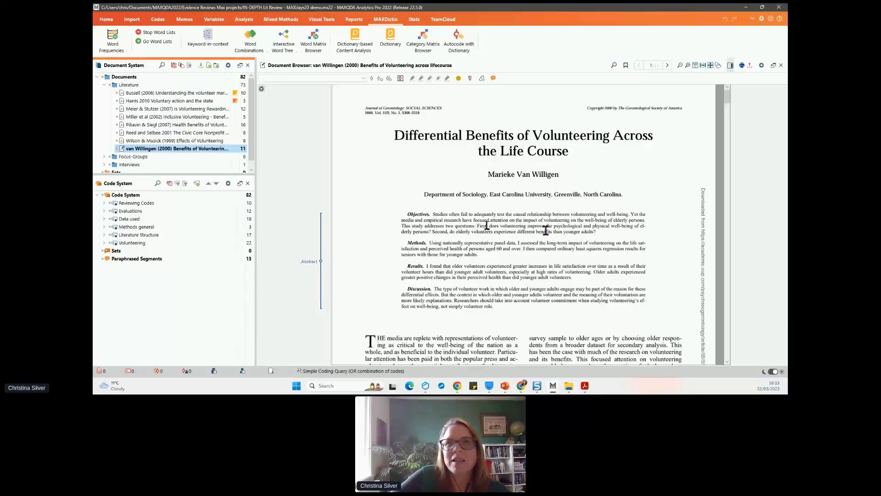
scroll(547, 221, down, 3)
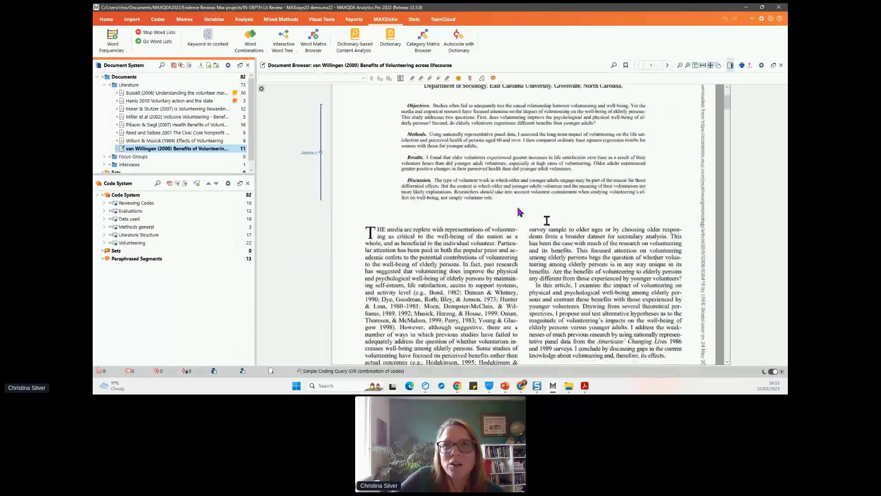
scroll(520, 212, up, 3)
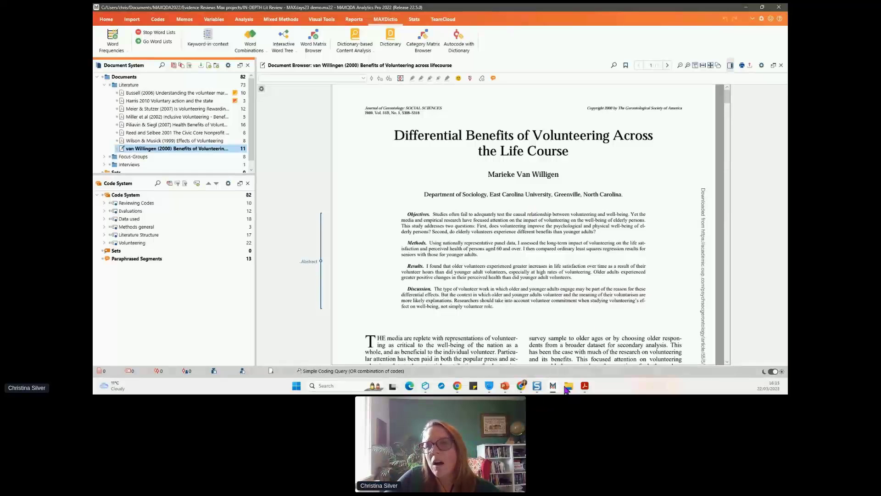
Step: Import the Smith et al (2010) Motivations + Benefits student volunteering PDF from the Volunteering Literature folder into the Literature document group
mouse_move(567, 388)
click(566, 369)
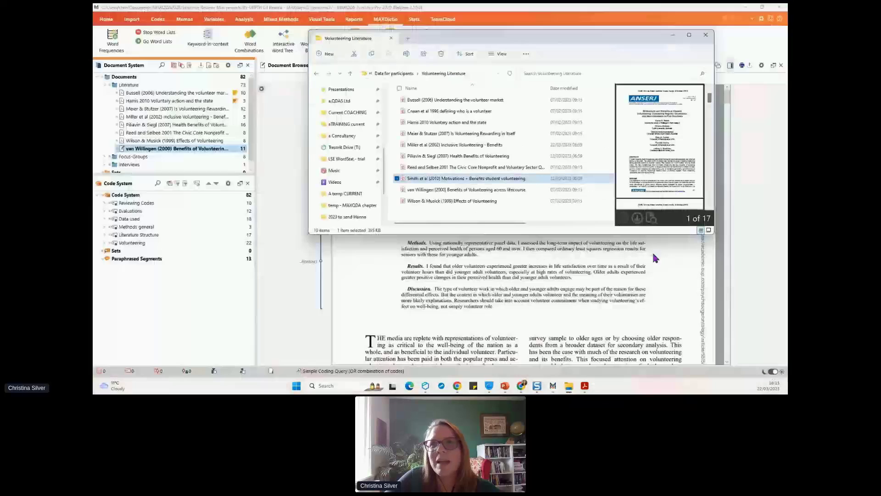
drag(468, 43, 485, 28)
drag(485, 171, 150, 92)
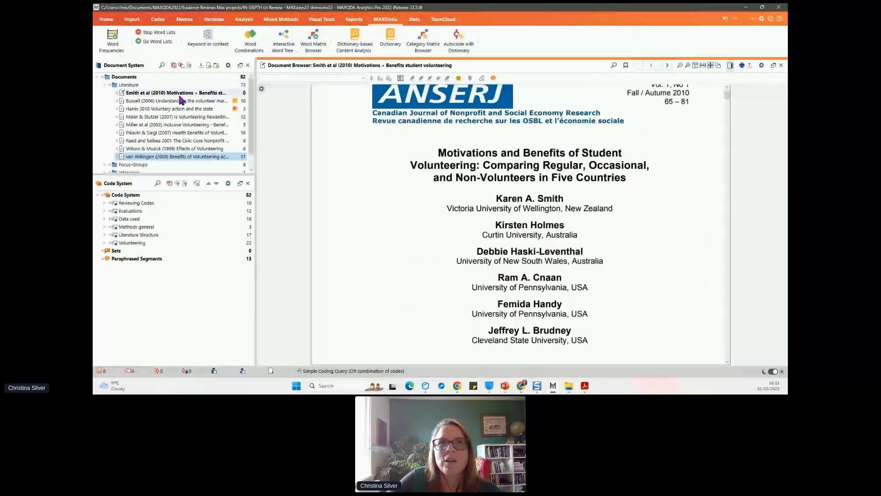
Step: Highlight in magenta the start of the introduction's second paragraph, from "Governments and the nonprofit sector" to "observation is supported by"
scroll(548, 168, down, 5)
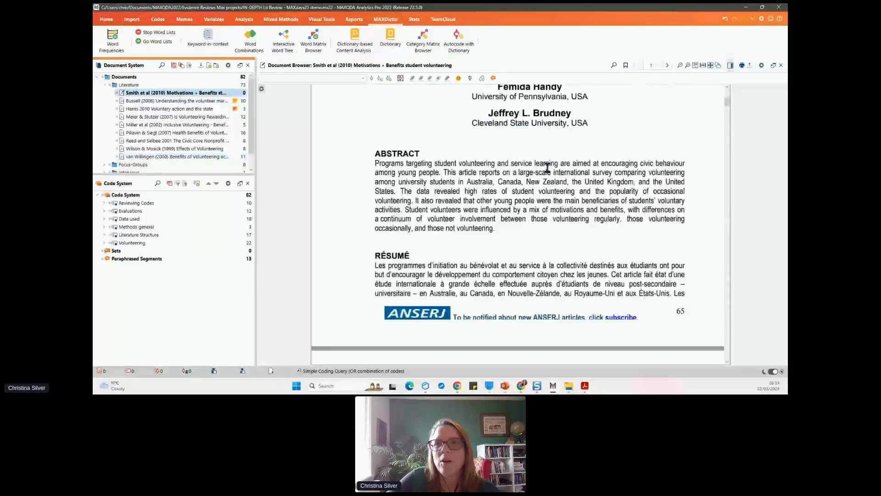
scroll(547, 168, down, 3)
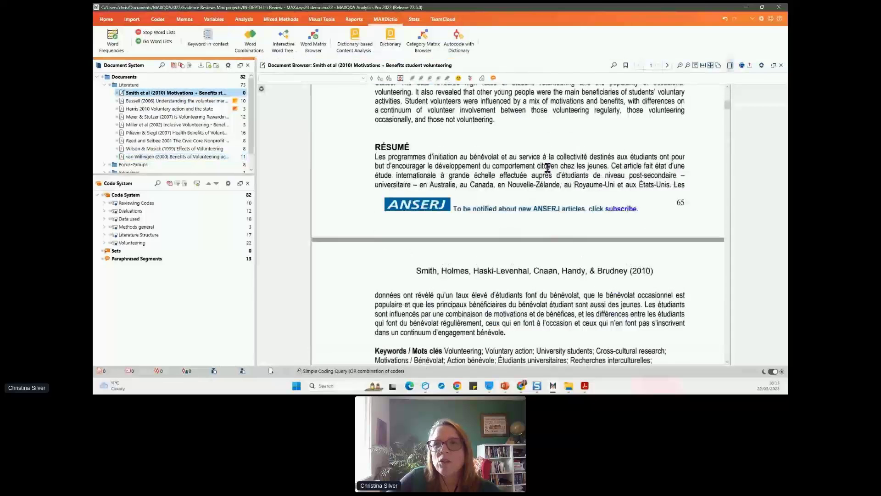
scroll(548, 168, down, 8)
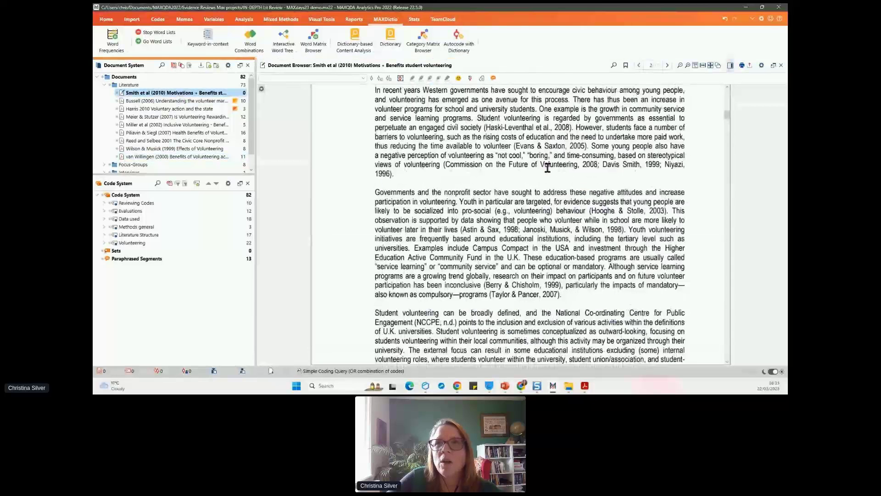
drag(375, 191, 460, 221)
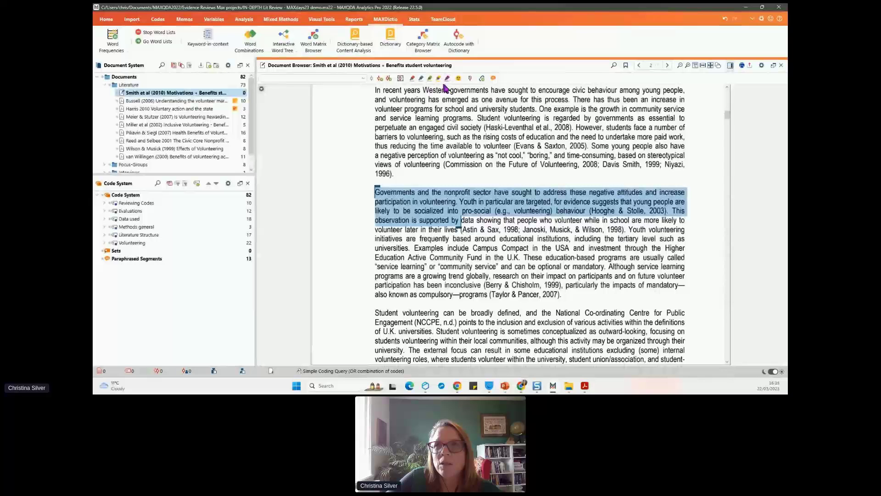
click(447, 78)
Step: Highlight in magenta the passage from "Student volunteering can be broadly defined" to "organized through their university" on page 66
scroll(529, 225, down, 2)
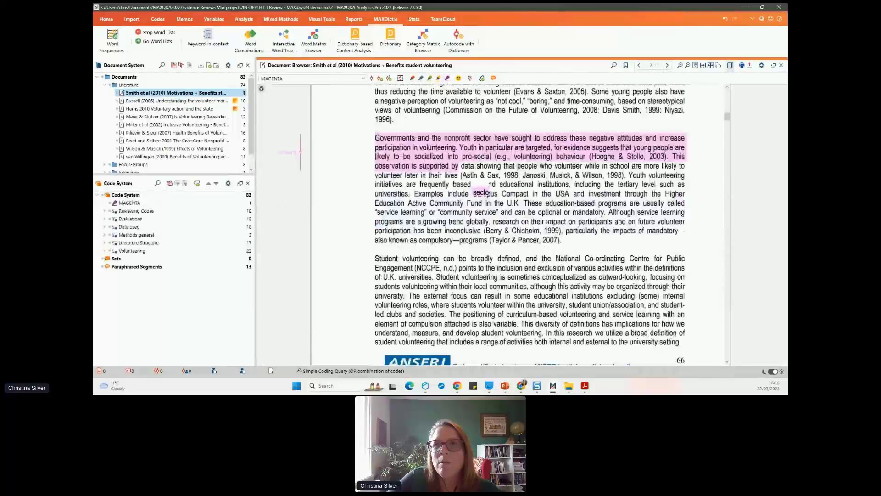
scroll(480, 192, down, 2)
drag(375, 204, 407, 240)
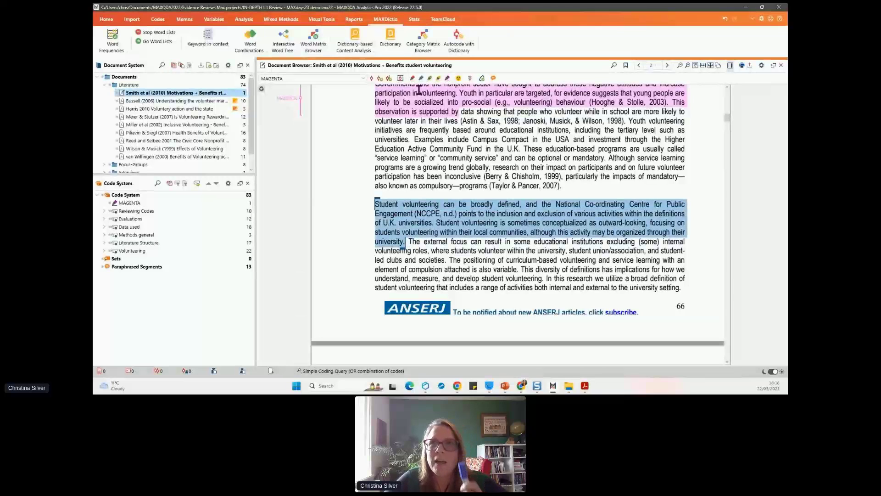
click(447, 78)
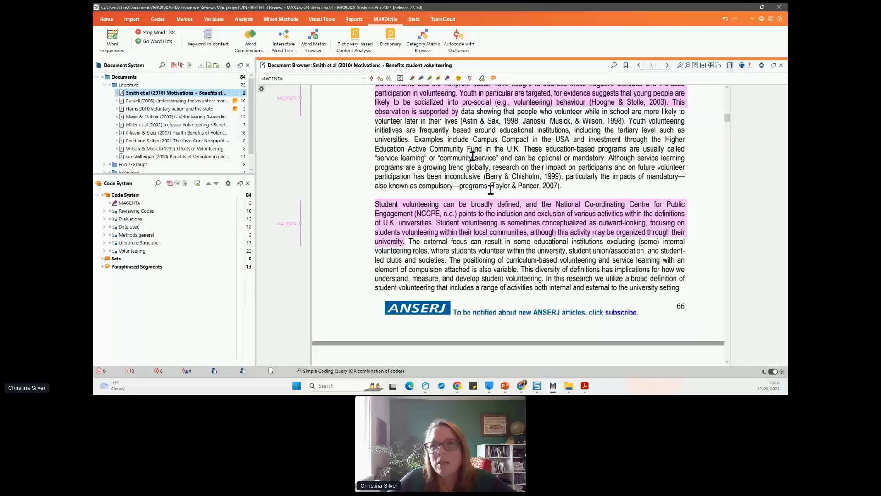
Step: Highlight in magenta the passage from "and those not volunteering" to "self-administered survey" above the Literature Review heading
scroll(490, 190, down, 6)
drag(453, 228, 402, 253)
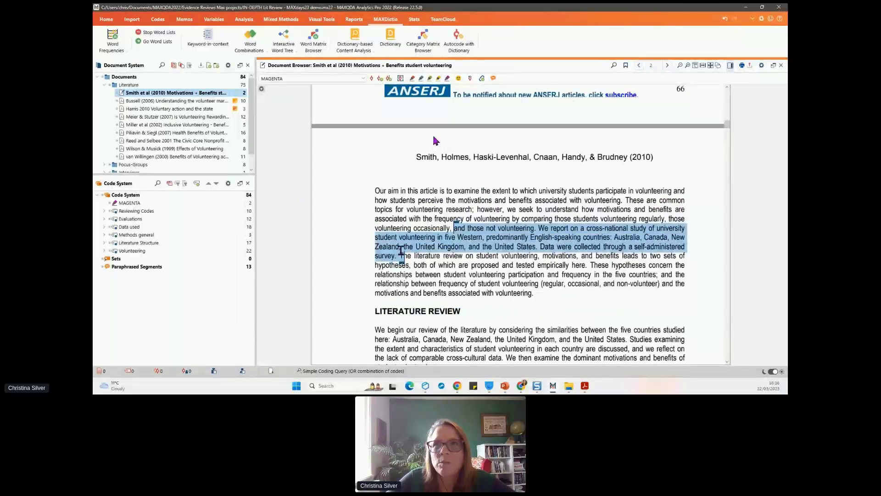
click(447, 78)
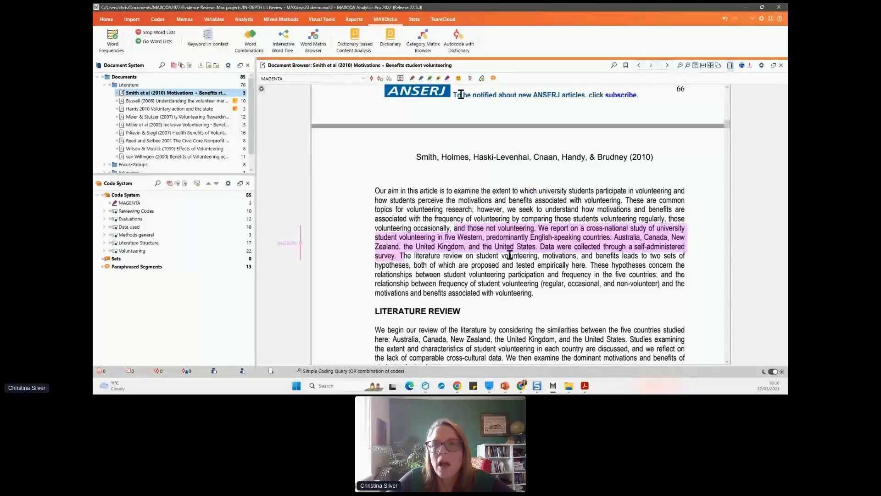
scroll(521, 181, down, 2)
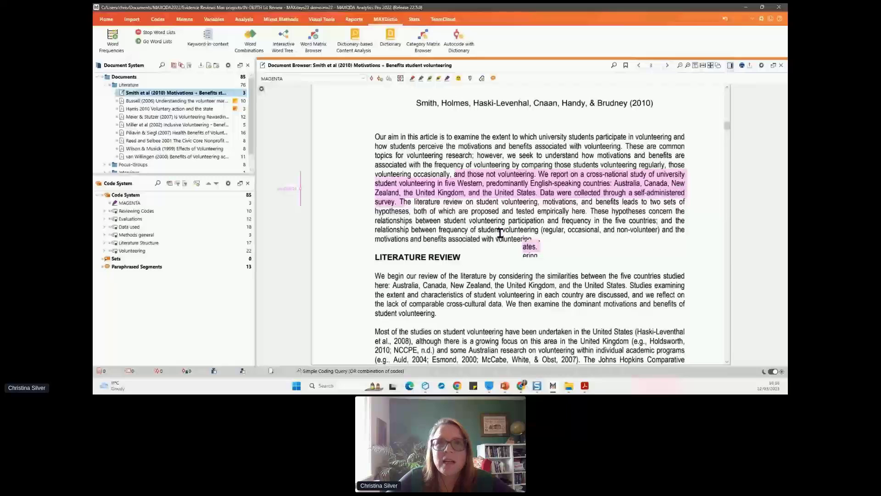
scroll(494, 209, up, 2)
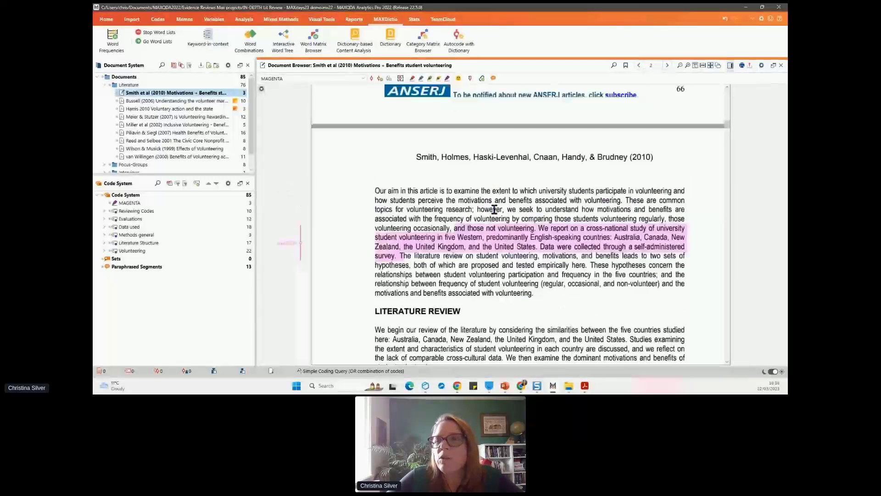
Step: Highlight in green the introduction passage from "Student volunteering is regarded by governments" to "time available to volunteer"
scroll(494, 210, down, 12)
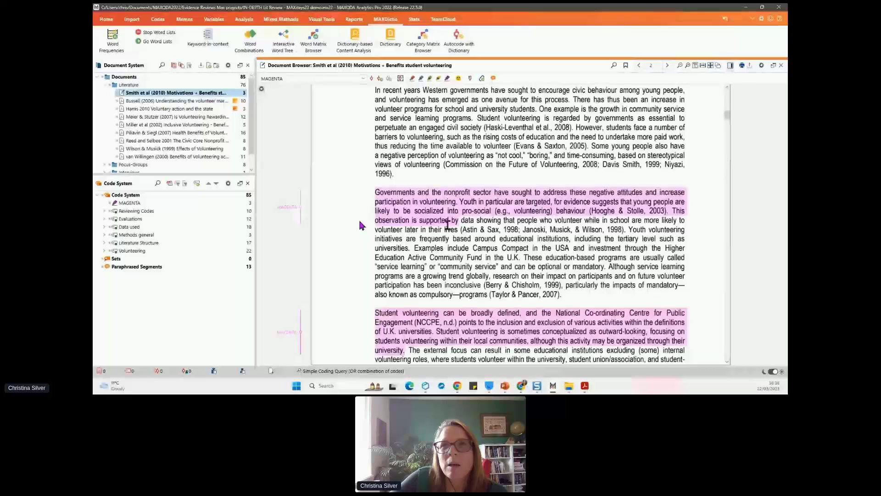
scroll(448, 228, up, 2)
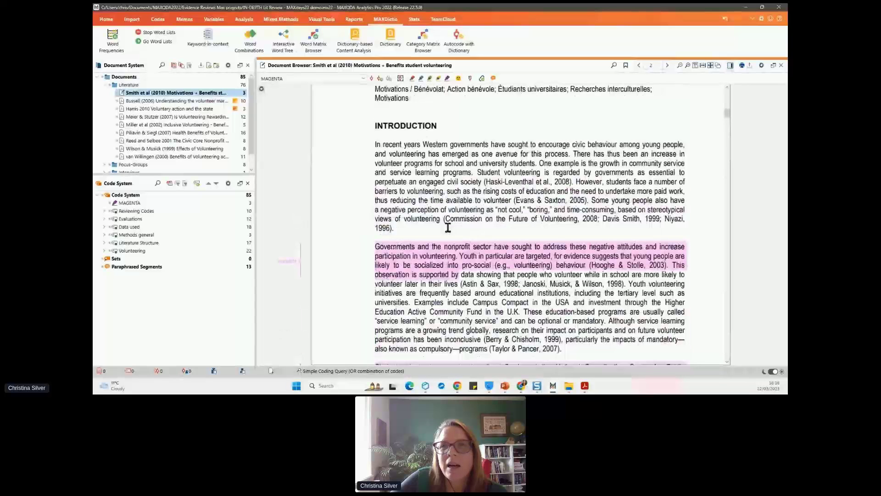
drag(477, 172, 511, 200)
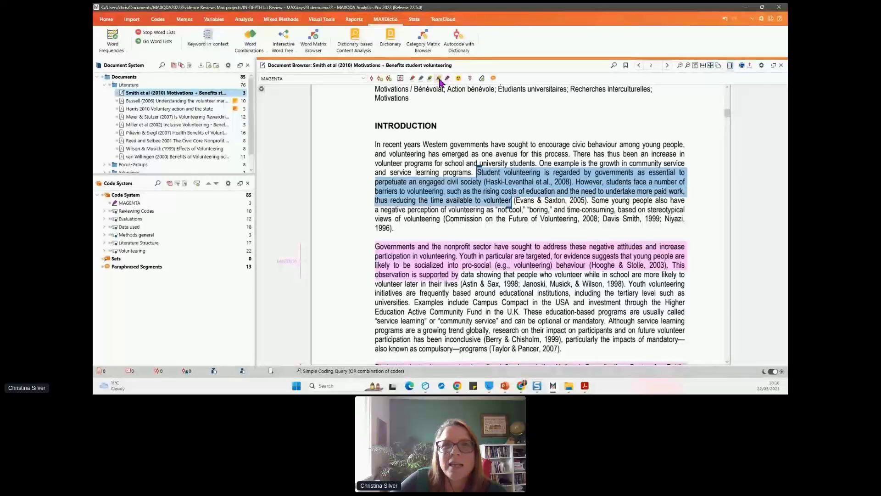
click(438, 79)
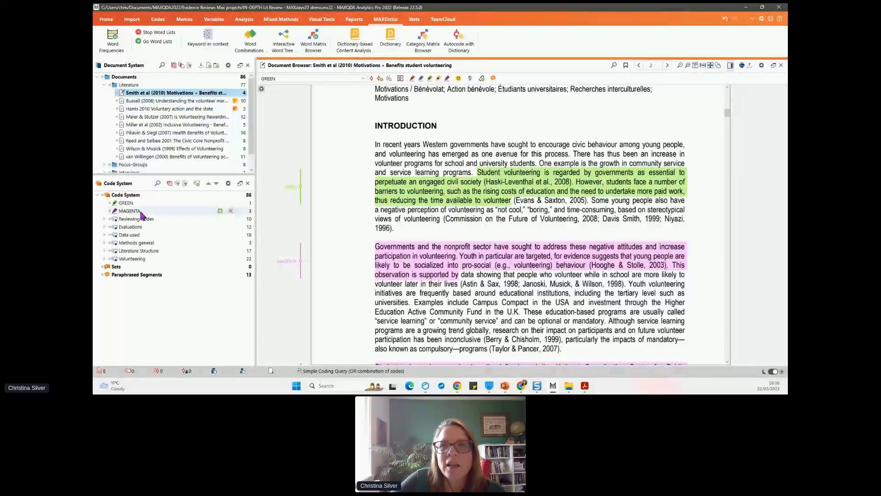
scroll(450, 257, down, 2)
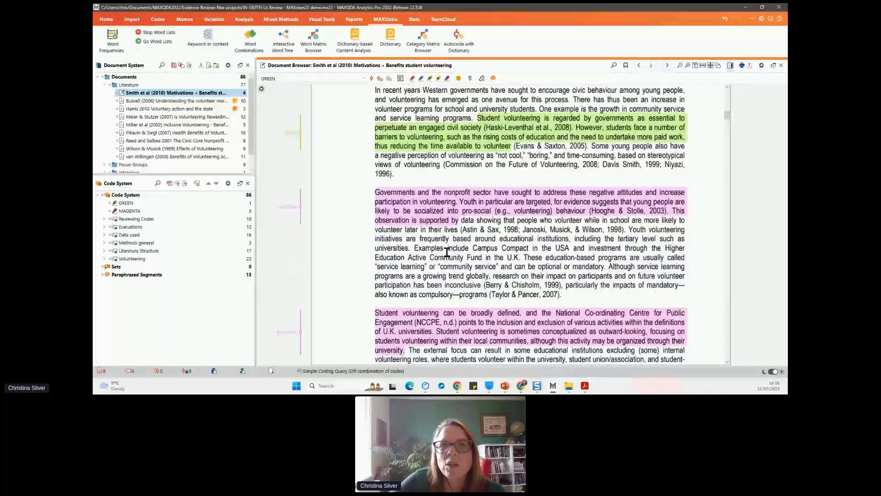
Step: Review the segments coded with MAGENTA one by one in their source context, closing the segment overview when done
double_click(127, 211)
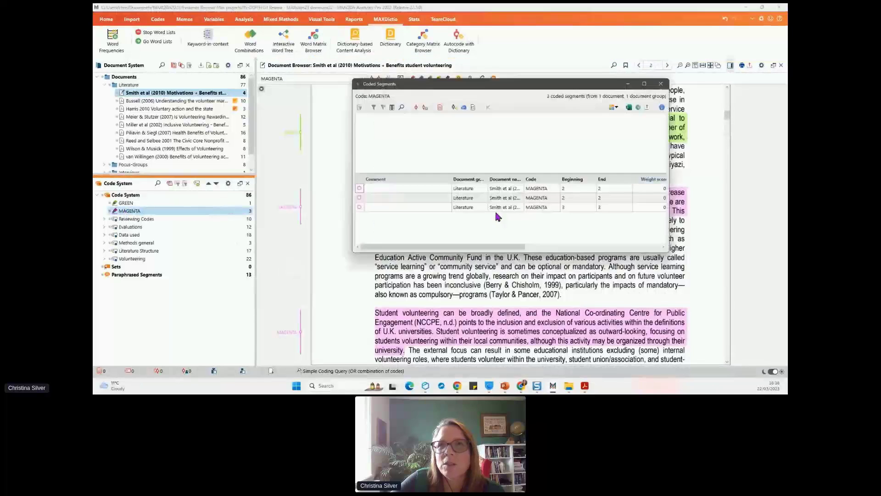
click(494, 189)
click(495, 198)
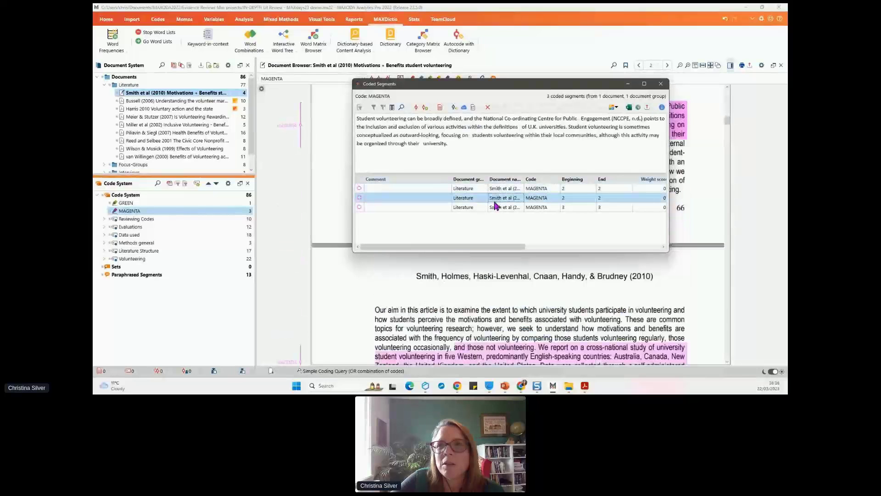
click(496, 207)
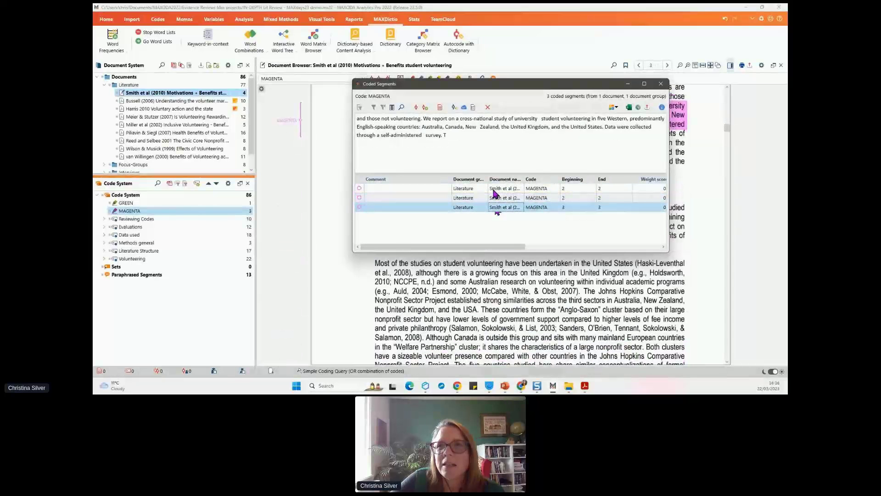
click(495, 189)
click(498, 208)
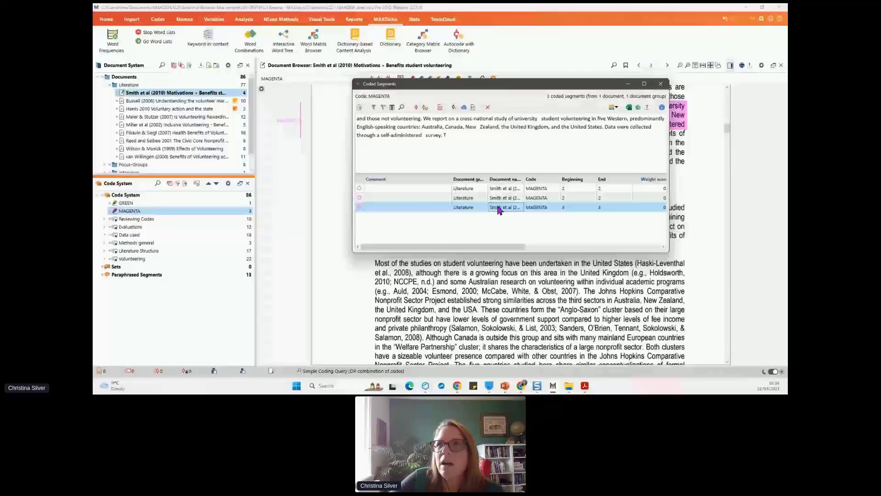
click(662, 84)
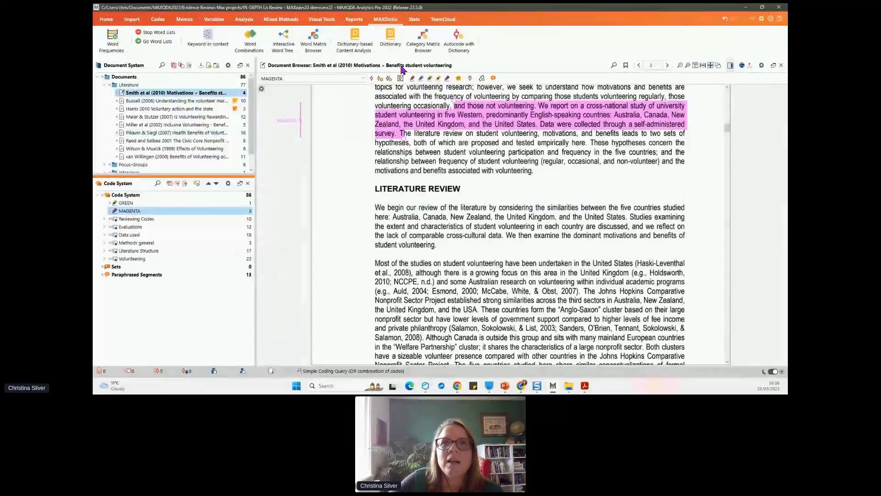
Step: Display the Retrieved Segments window, retrieve the MAGENTA segments of the Smith et al (2010) article, and enlarge the document view above them
click(104, 21)
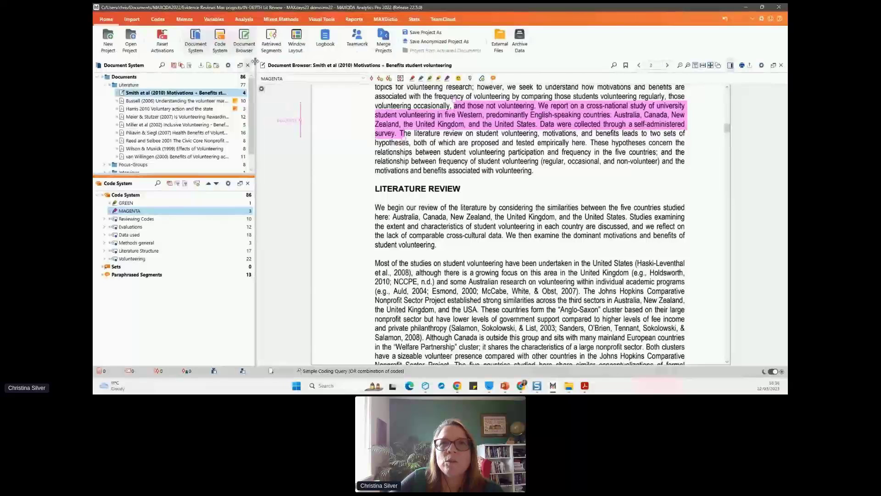
click(271, 39)
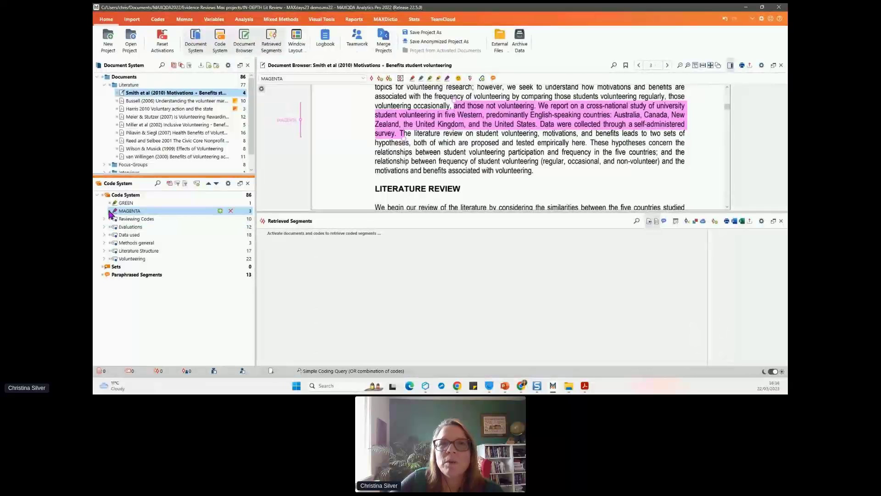
click(110, 211)
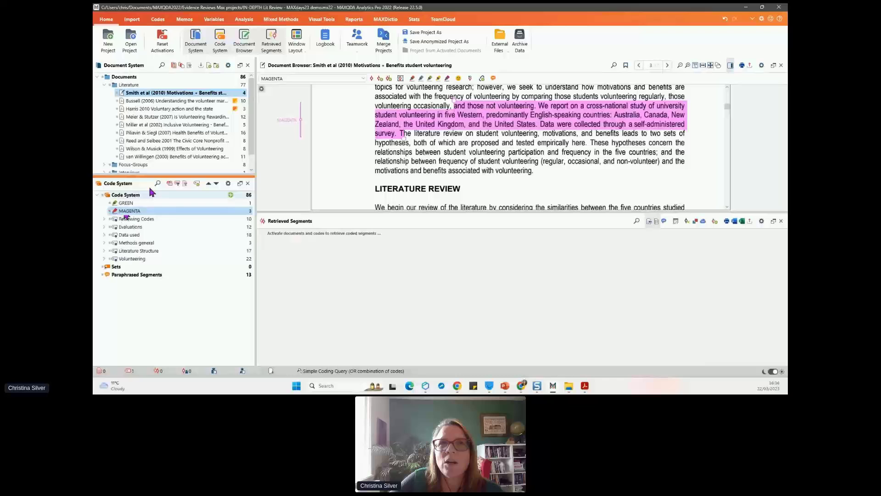
click(117, 94)
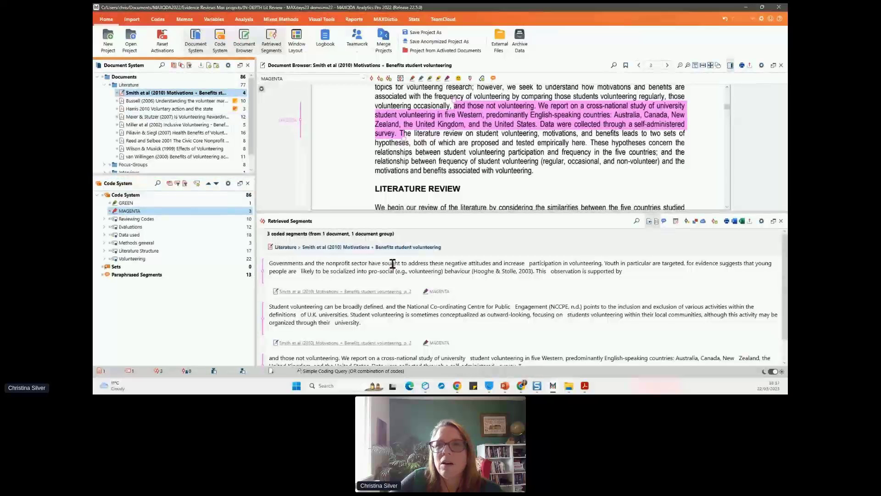
scroll(456, 289, down, 1)
scroll(456, 289, up, 1)
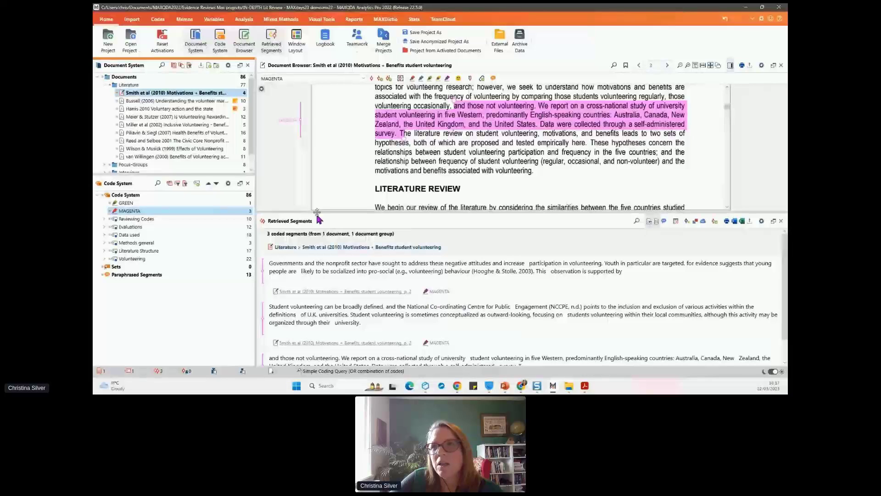
drag(317, 212, 317, 242)
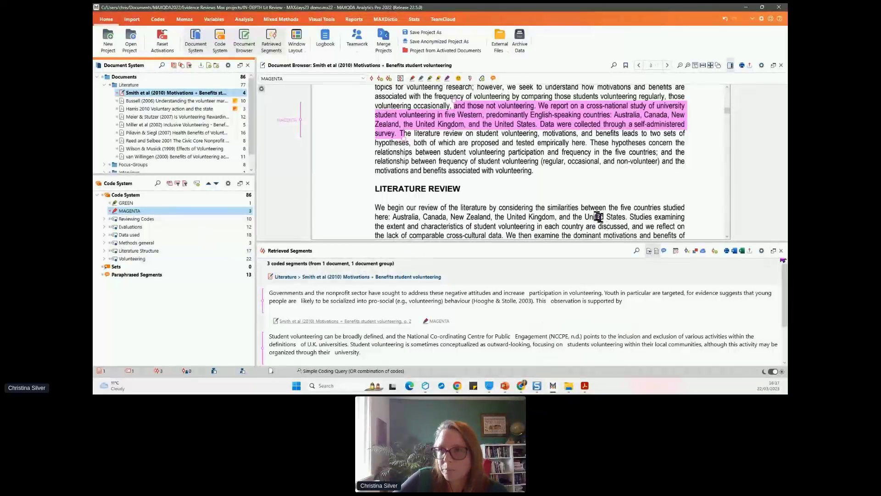
Step: Close the Retrieved Segments window and return to the highlighted introduction passages of the Smith et al (2010) article
scroll(540, 213, up, 3)
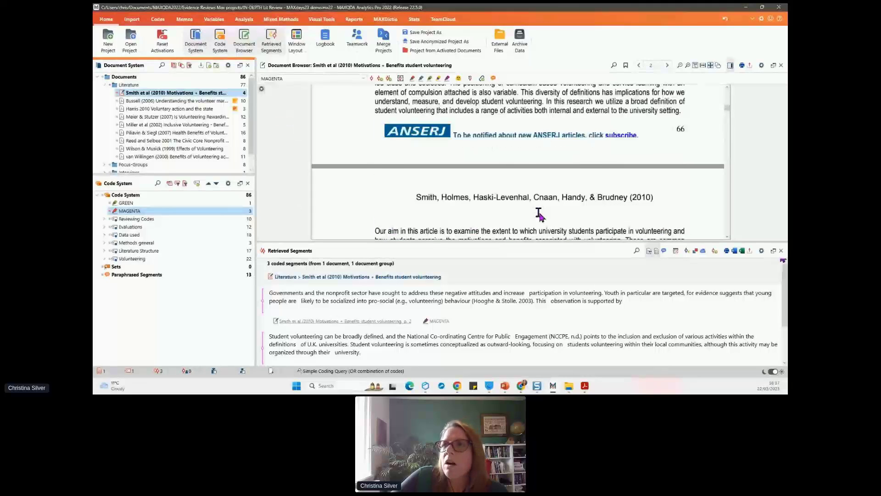
scroll(539, 213, up, 3)
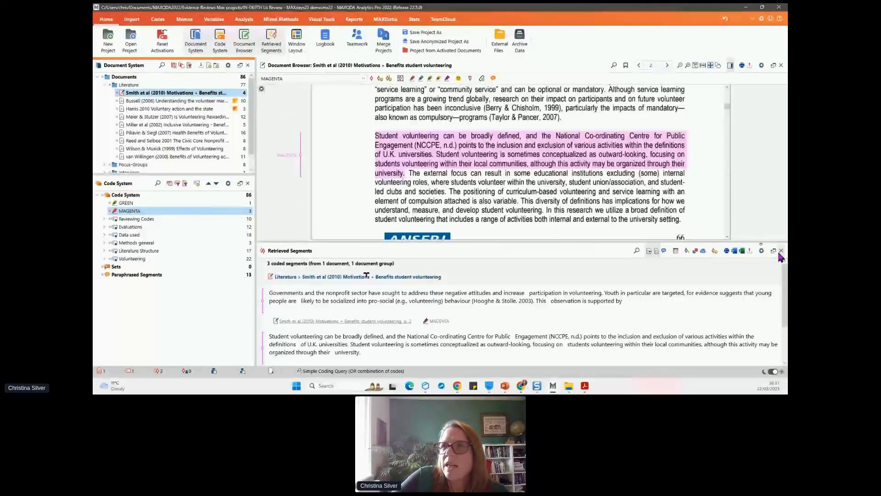
click(780, 250)
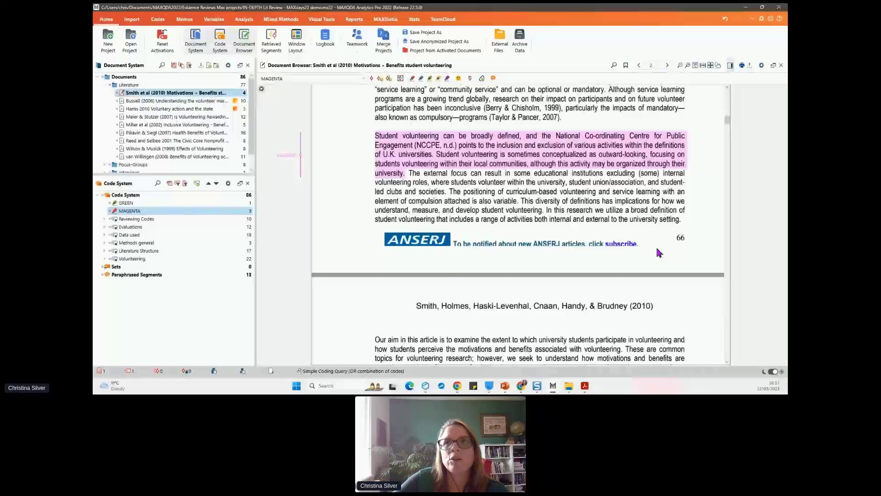
scroll(658, 247, up, 5)
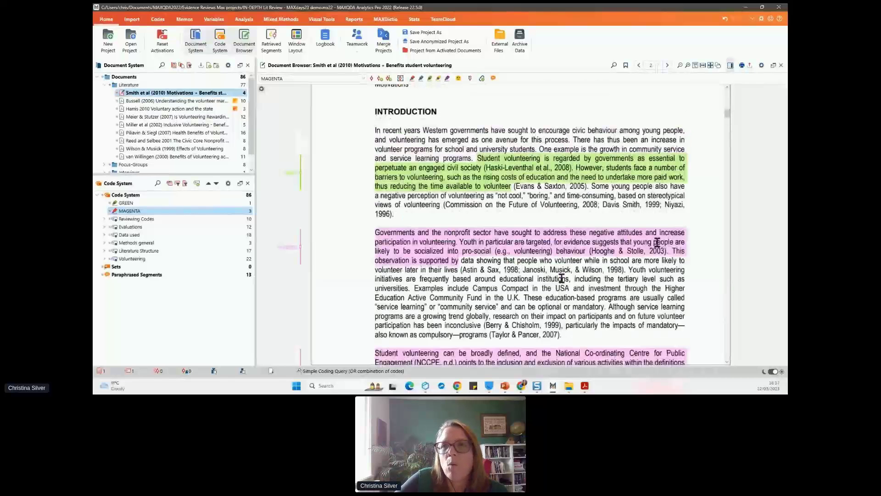
scroll(569, 273, down, 2)
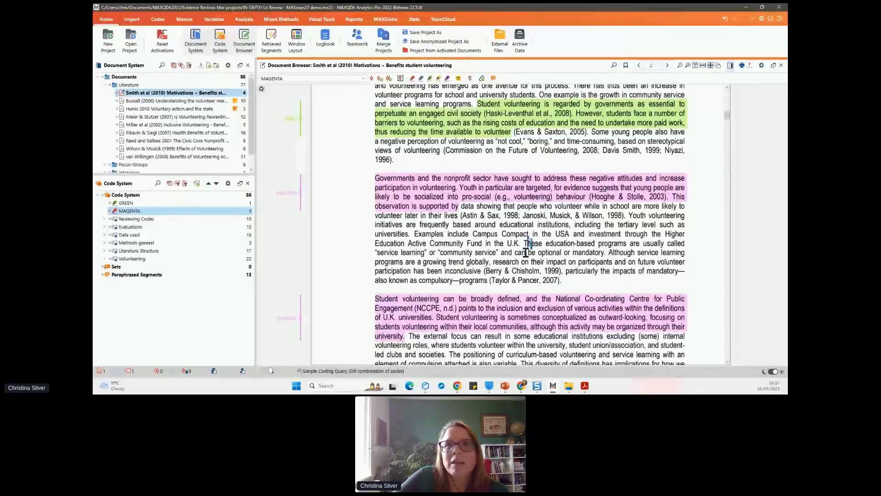
click(517, 234)
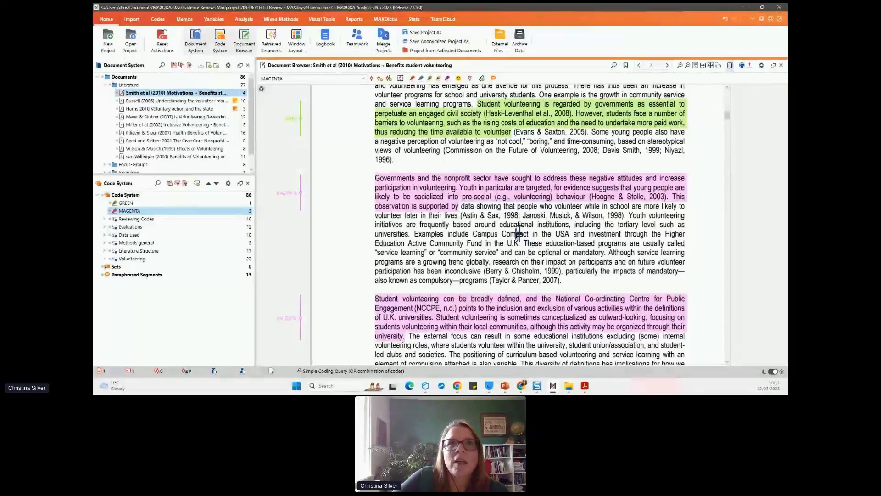
Step: Turn on Paraphrase mode and paraphrase the passage from "Examples include Campus Compact" to "(Taylor & Pancer, 2007)" as "deep and meaningful comment"
click(244, 20)
click(484, 37)
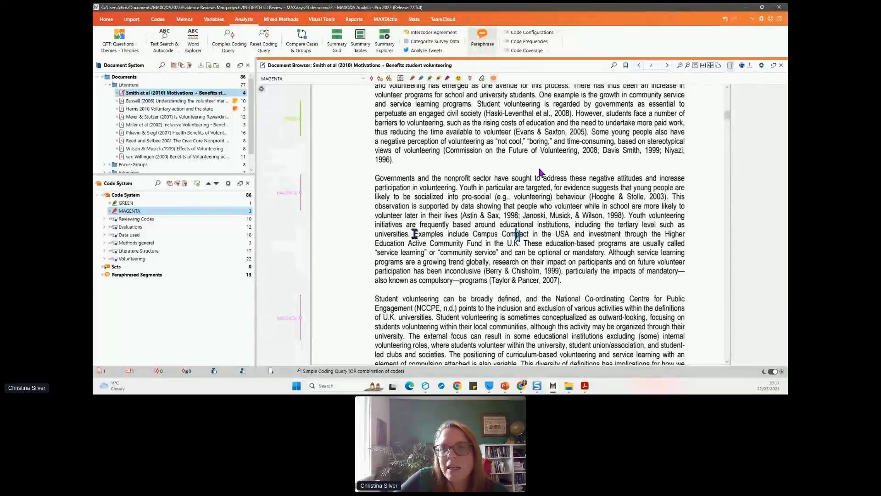
drag(415, 234, 563, 279)
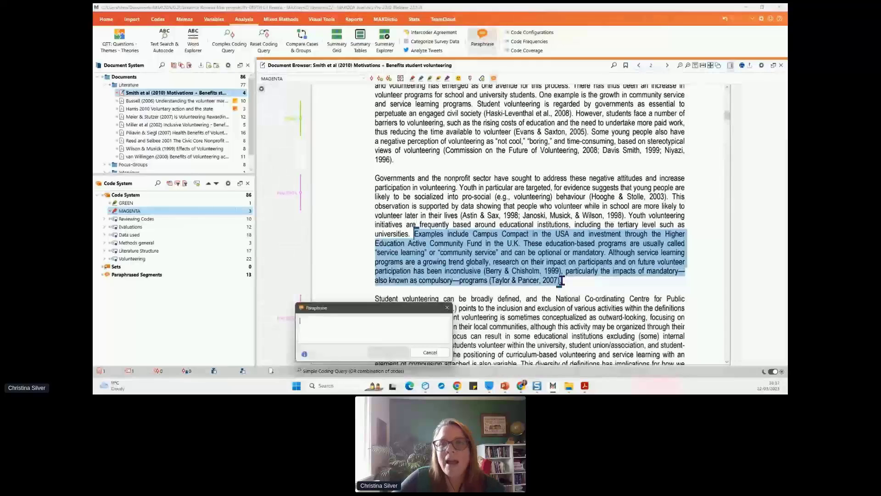
text(d)
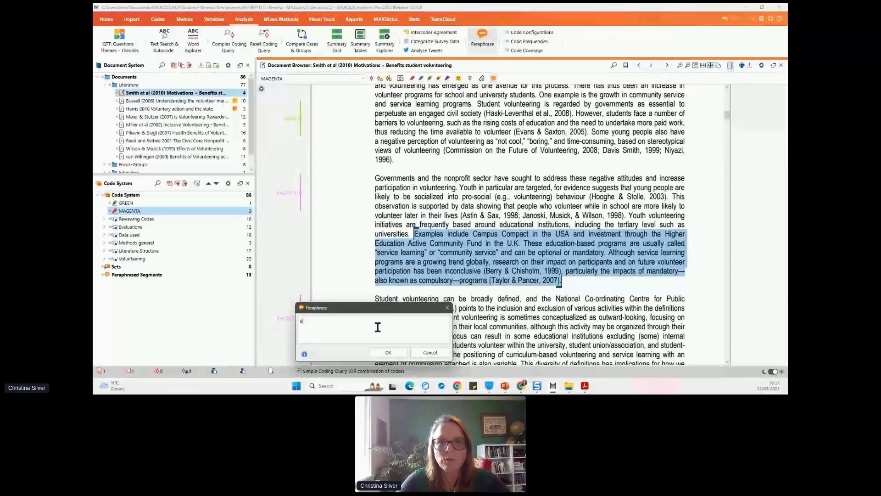
text(eep)
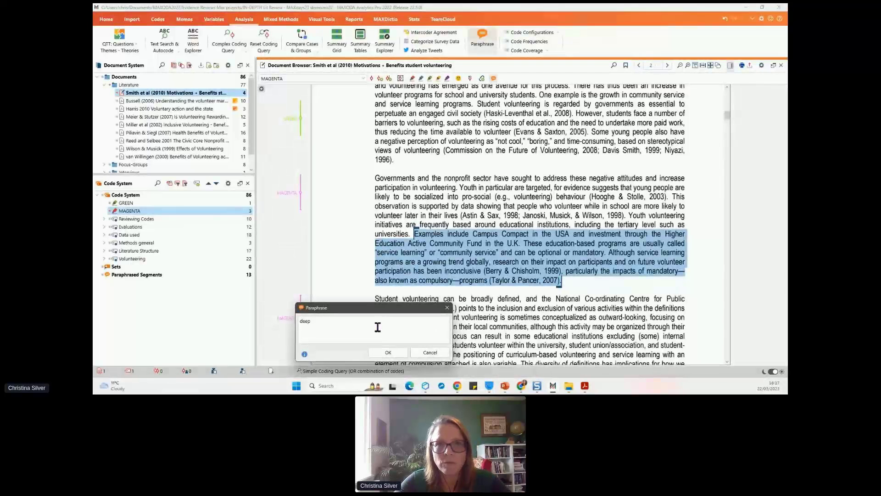
text( and meaningful comme)
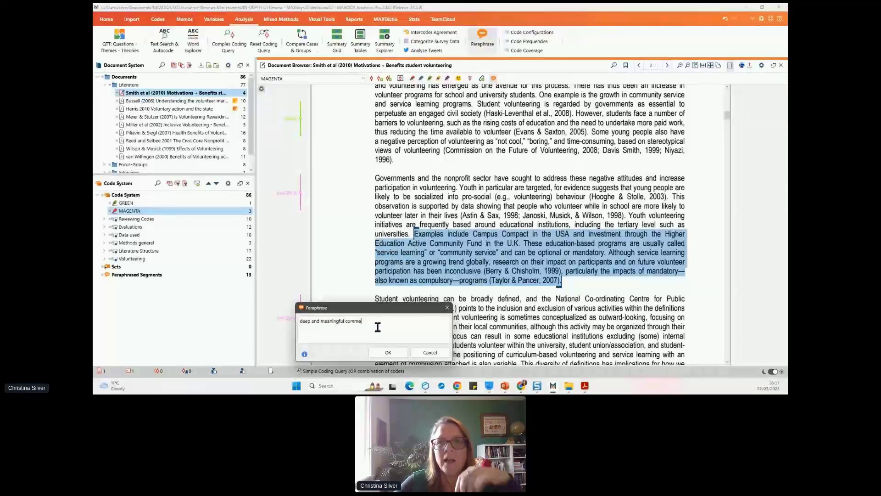
text(nt)
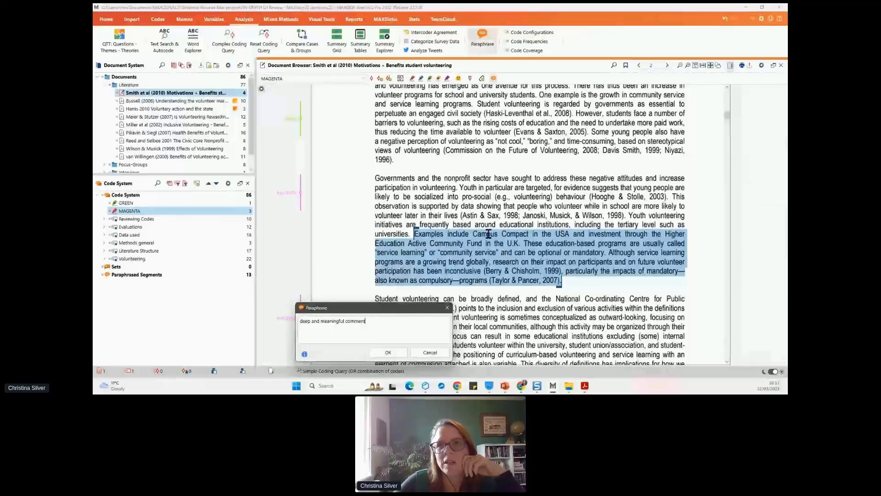
click(388, 352)
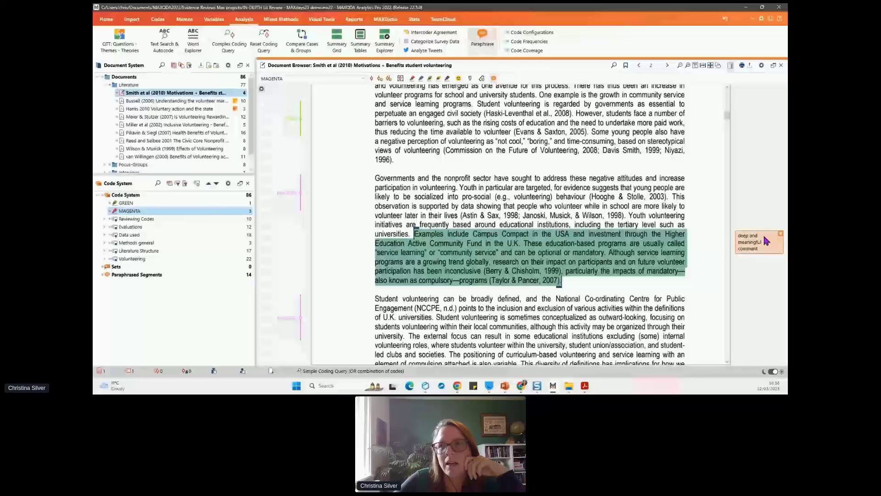
Step: Paraphrase the passage from "The positioning of curriculum-based volunteering" to "the university setting" as "something intersting"
scroll(731, 294, down, 3)
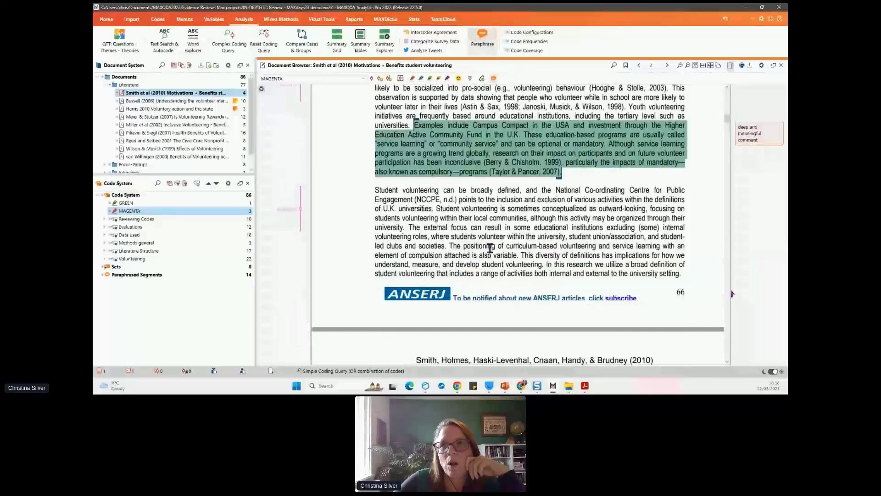
drag(451, 243, 682, 273)
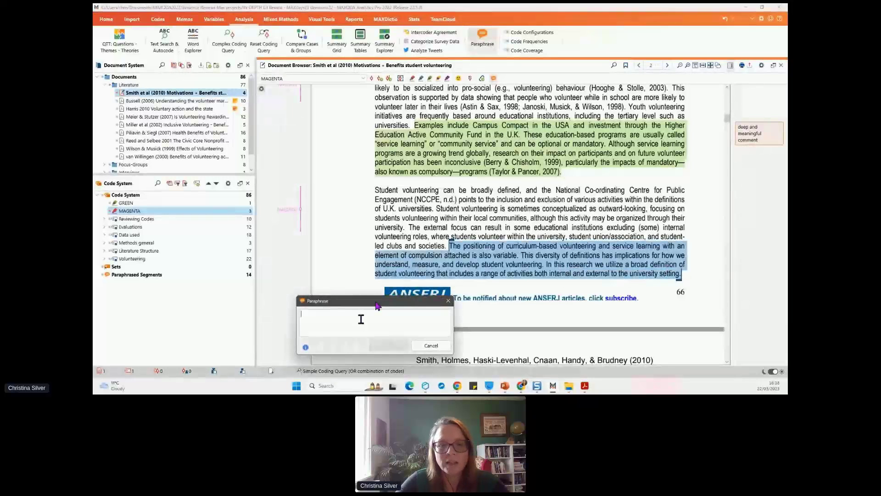
text(something inter)
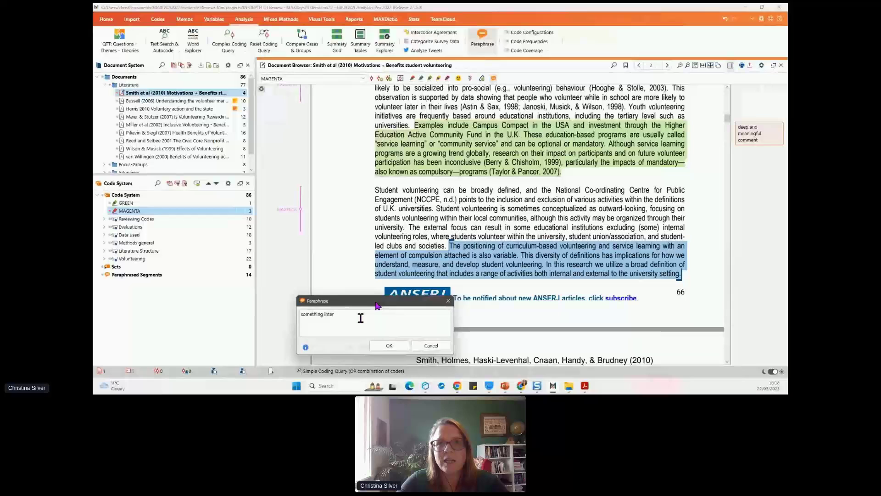
text(stng)
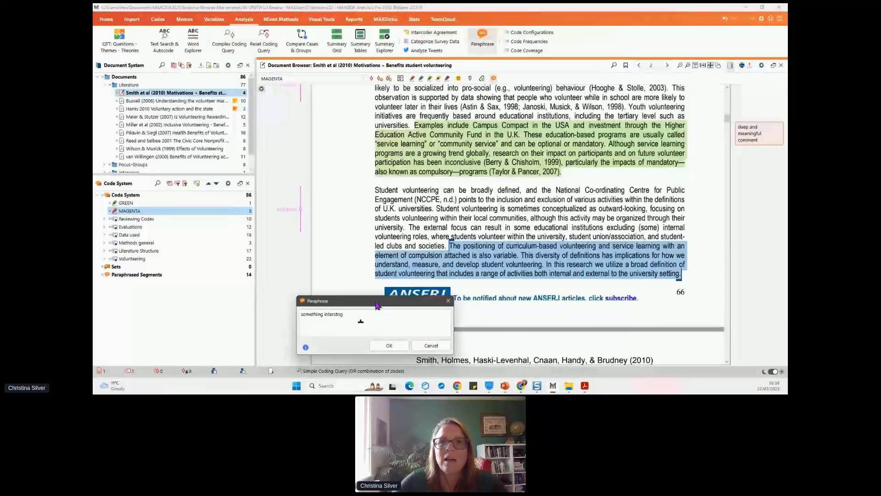
key(BackSpace)
key(BackSpace)
text(ing)
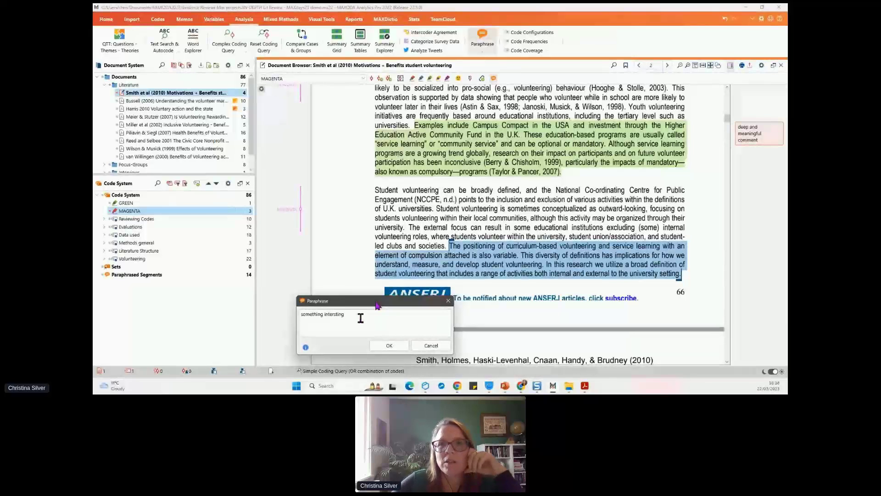
click(388, 346)
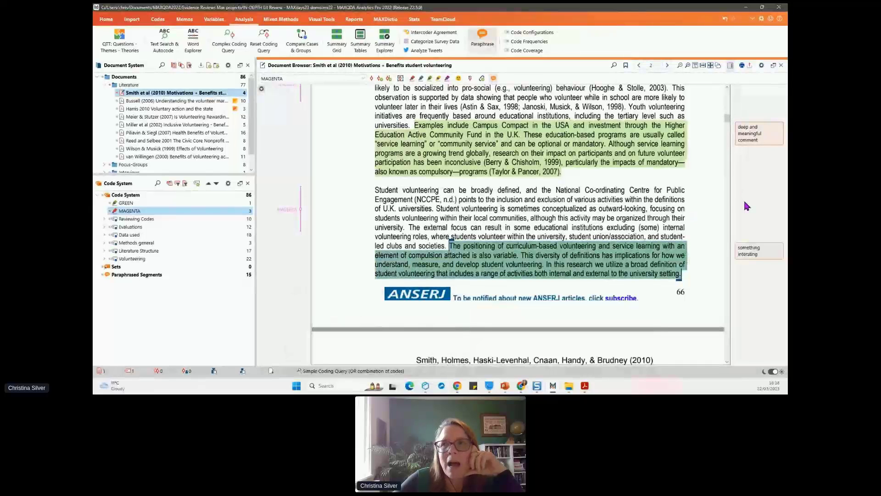
Step: Show the passage belonging to the "deep and meaningful comment" paraphrase and widen the paraphrase column beside the article
click(746, 130)
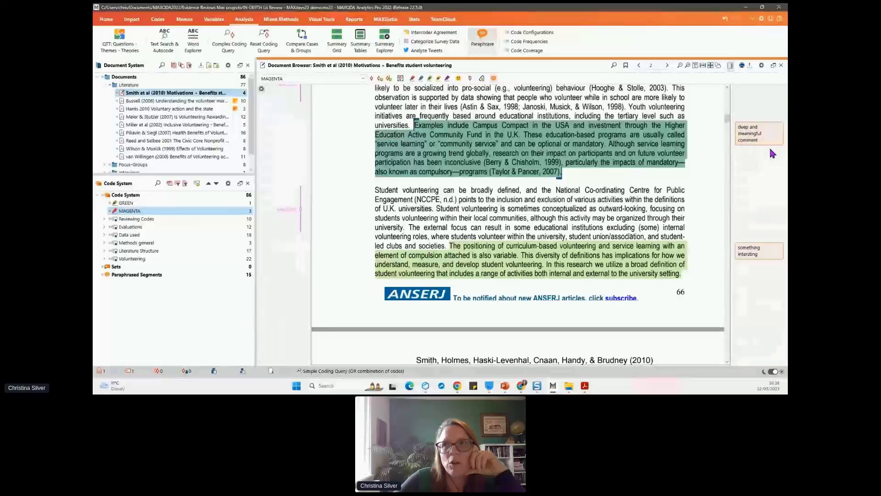
drag(732, 161, 712, 163)
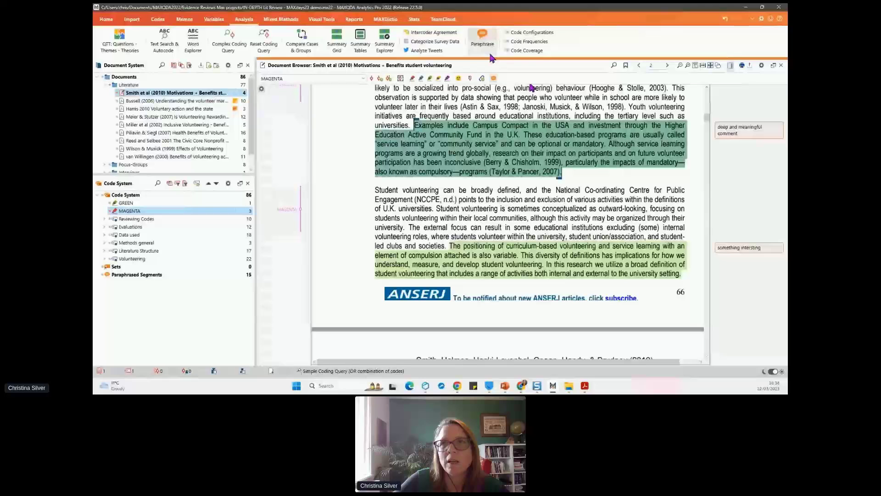
Step: Turn off Paraphrase mode and highlight in blue the passage from "The positioning of curriculum-based volunteering" to "includes a range of"
click(482, 37)
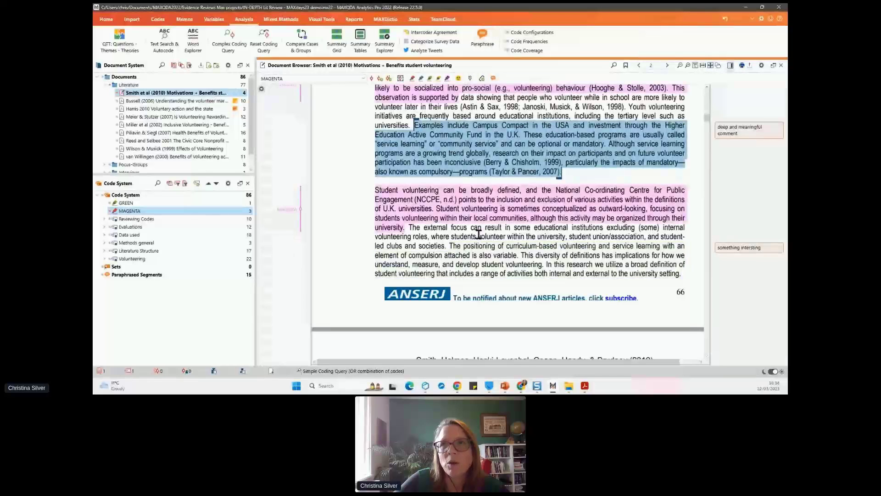
drag(449, 246, 503, 271)
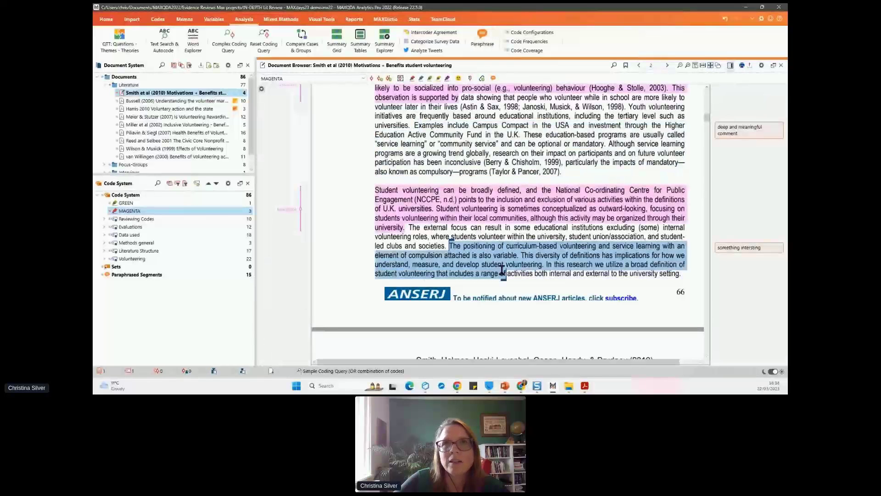
click(421, 79)
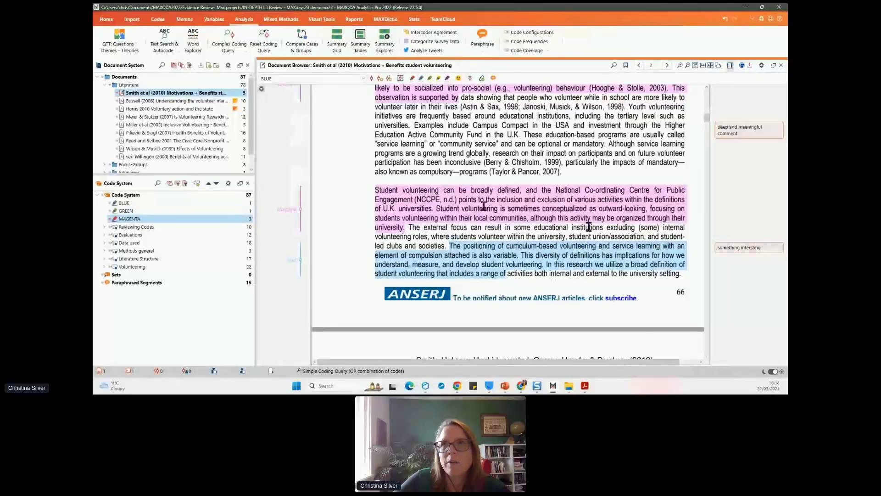
Step: In Paraphrase mode, paraphrase the passage from "The literature review on student volunteering" to "benefits associated with volunteering" as "ANOTHER COMMENT"
scroll(413, 186, down, 5)
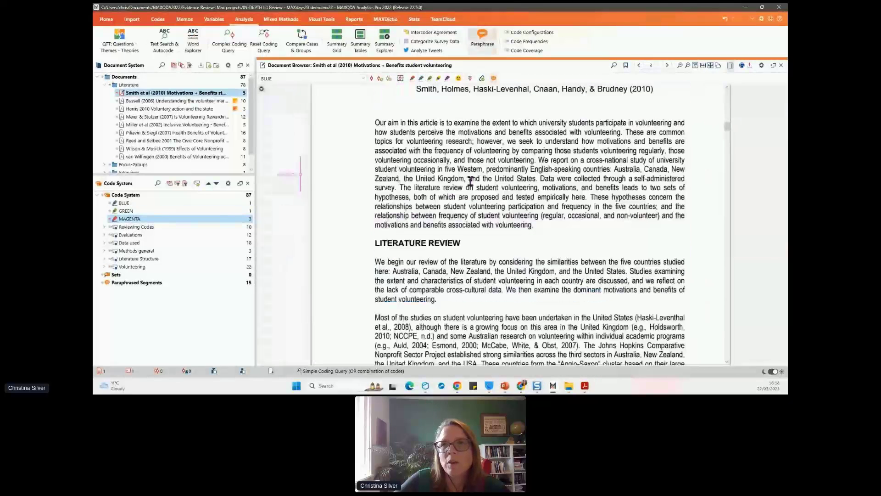
mouse_move(400, 187)
mouse_down()
mouse_move(497, 207)
mouse_move(517, 196)
mouse_move(399, 187)
mouse_up()
click(453, 276)
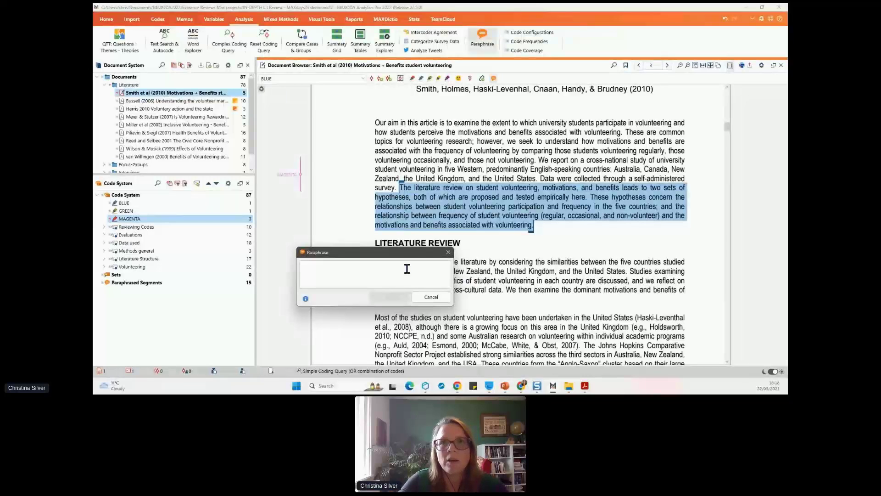
text(NOTHER)
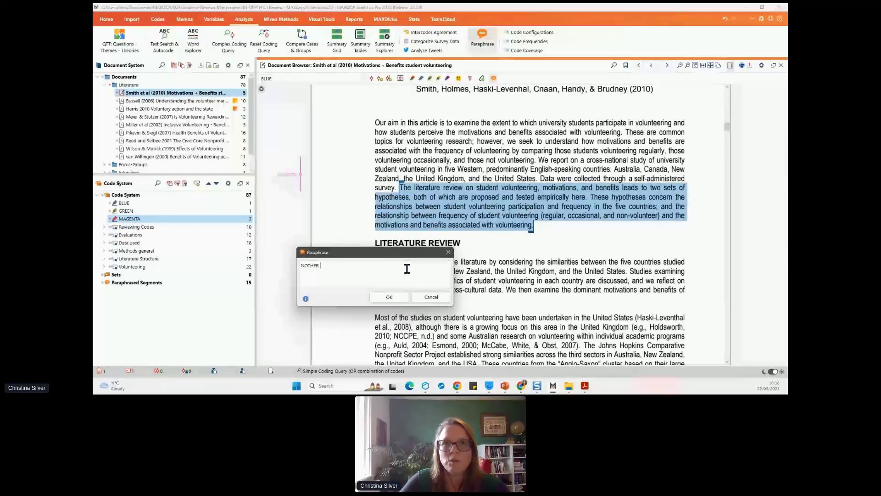
key(Home)
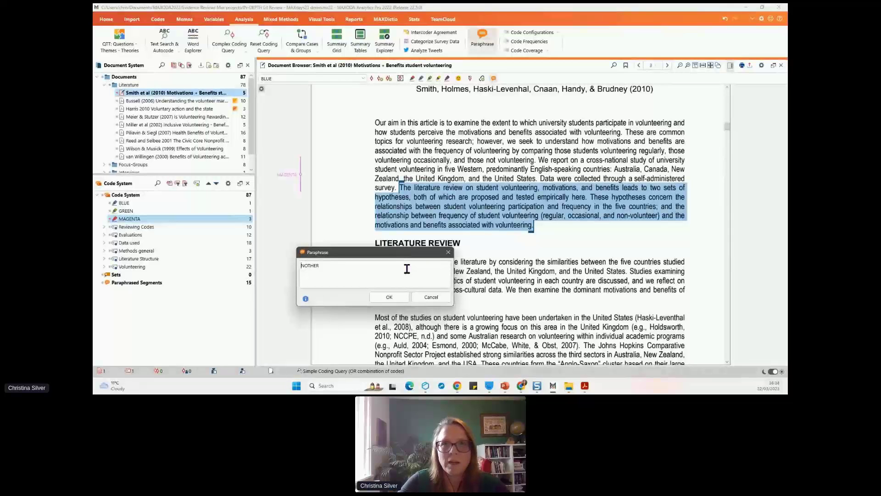
text(A)
key(End)
text(COMMENT)
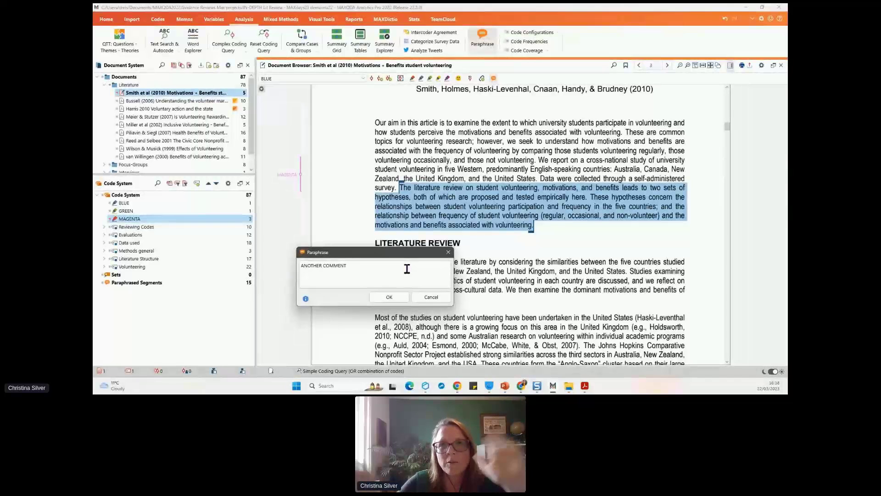
click(389, 298)
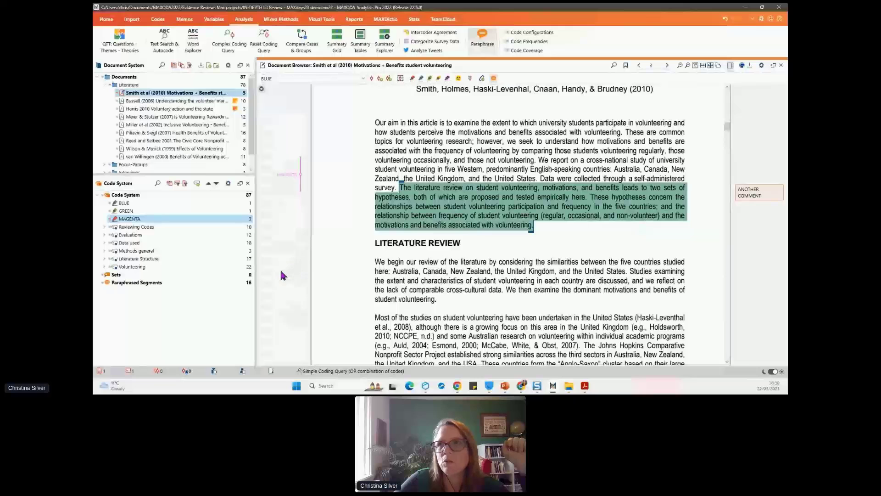
Step: Review the paraphrased passages across the article and show the text belonging to the "something intersting" paraphrase
scroll(275, 265, up, 3)
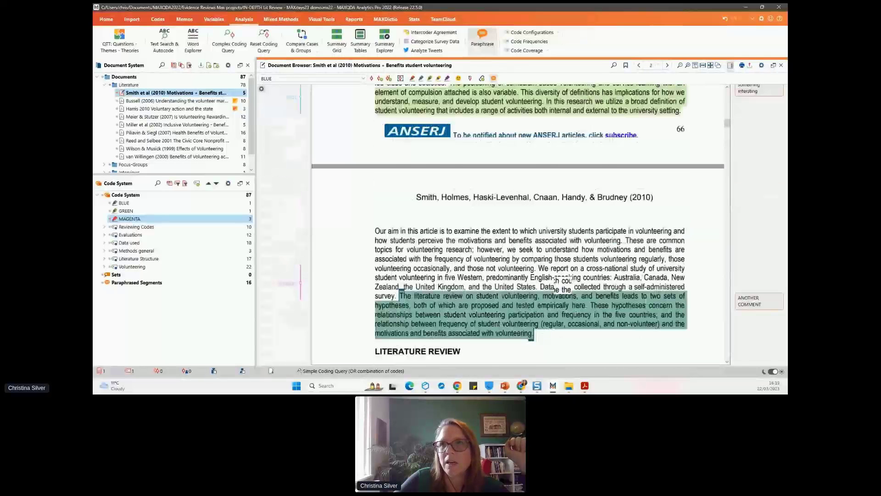
scroll(596, 303, up, 2)
scroll(595, 303, down, 10)
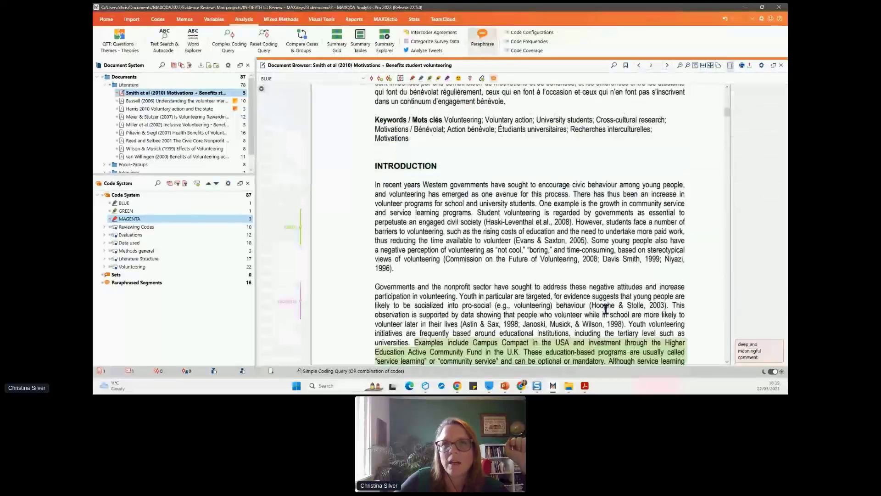
scroll(606, 310, down, 6)
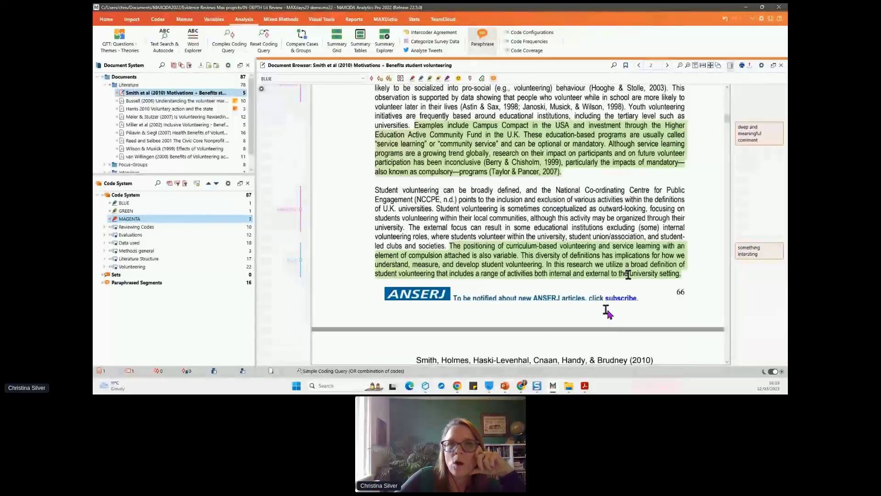
scroll(628, 274, down, 3)
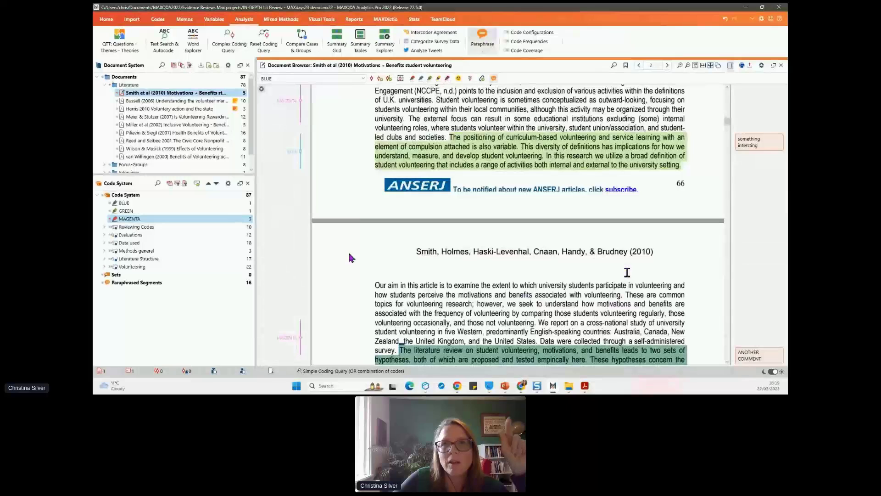
click(759, 141)
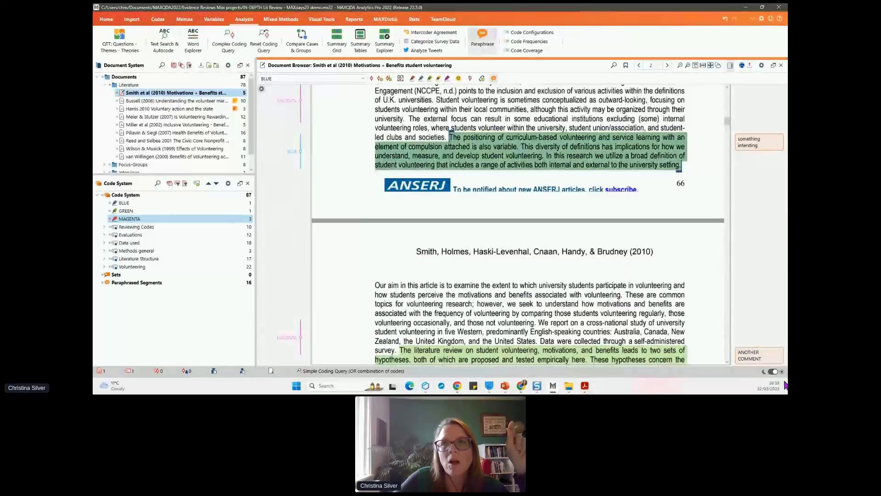
Step: Show the passages belonging to the "ANOTHER COMMENT" and "something intersting" paraphrases and reset all activations in the project
click(757, 359)
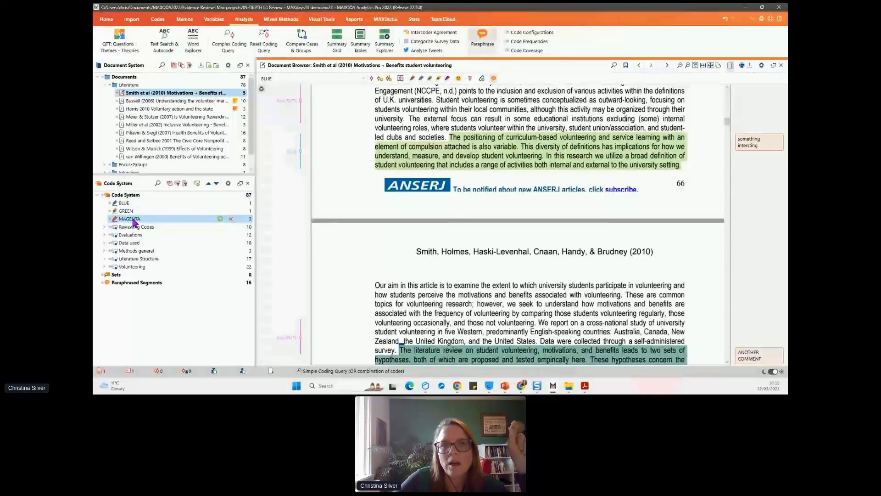
click(137, 283)
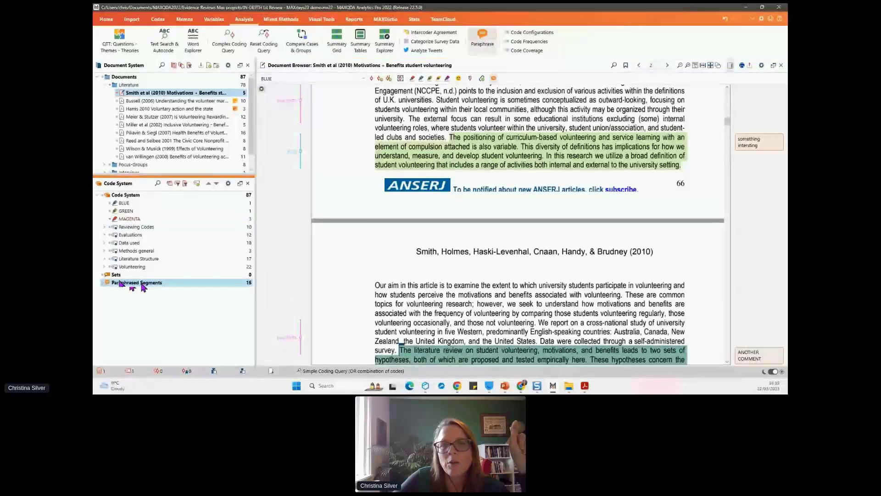
click(752, 143)
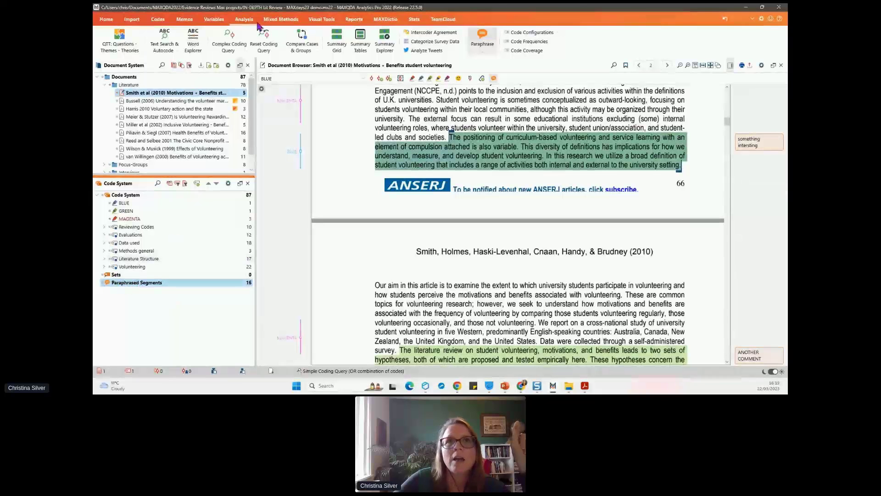
click(106, 19)
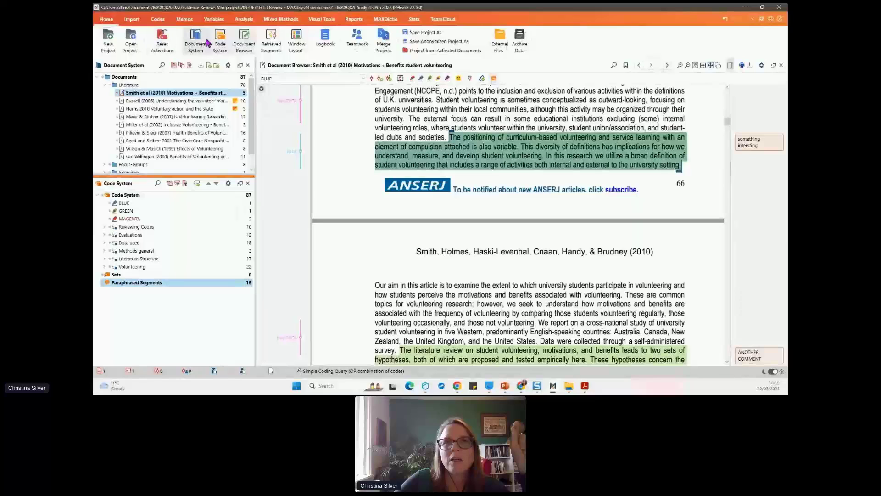
click(163, 42)
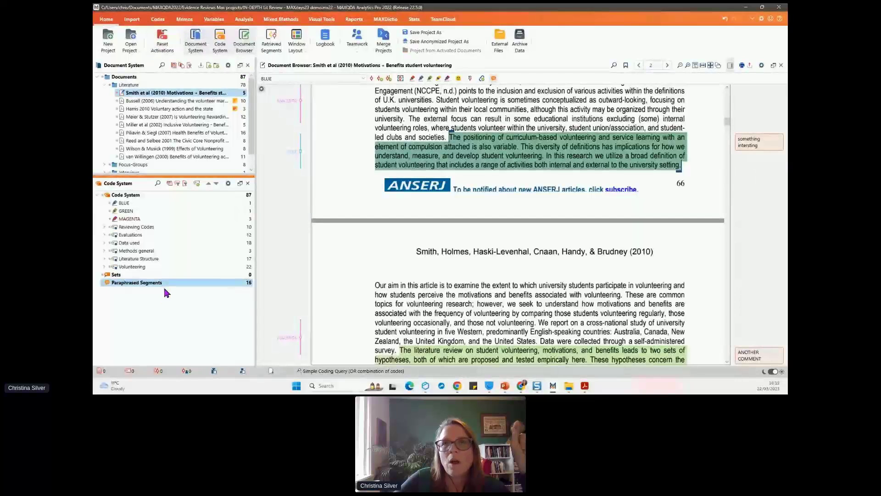
Step: Locate the "deep and meaningful comment" paraphrase in the article's introduction and show the passage it belongs to
scroll(509, 235, up, 6)
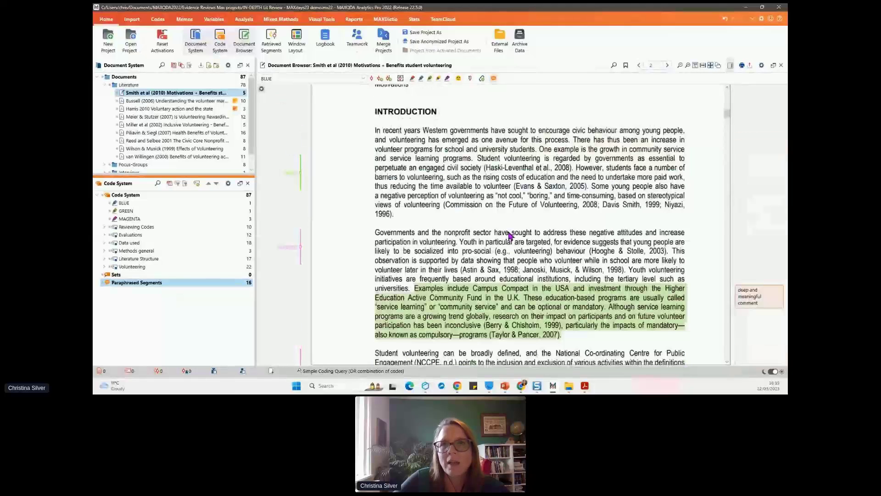
click(753, 297)
scroll(521, 263, down, 4)
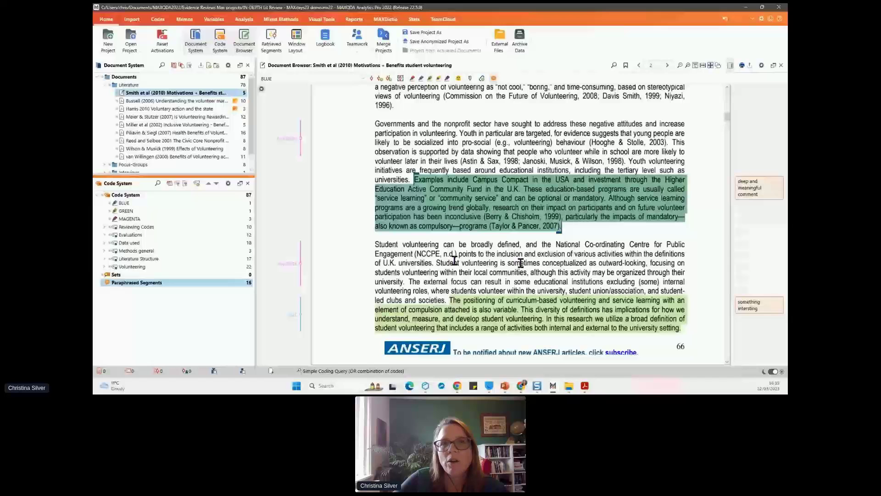
Step: Open the overview of all paraphrased segments and show the source passages of the first six paraphrases one after another
double_click(149, 284)
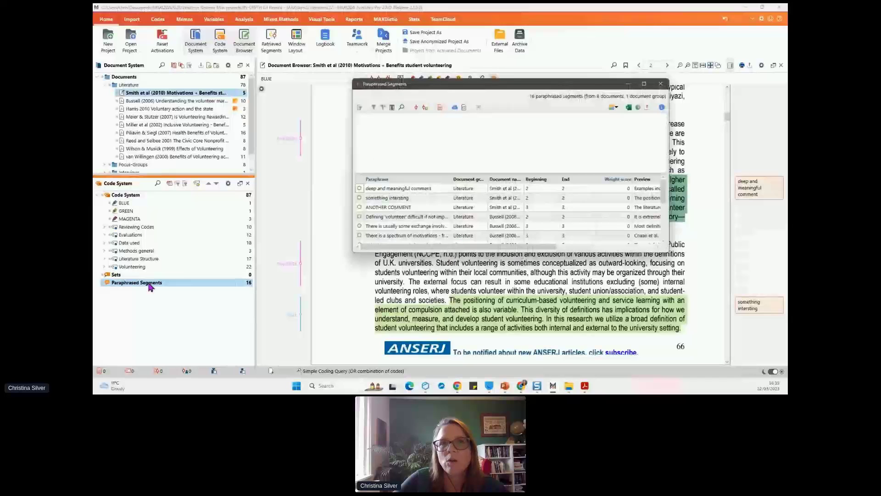
click(468, 188)
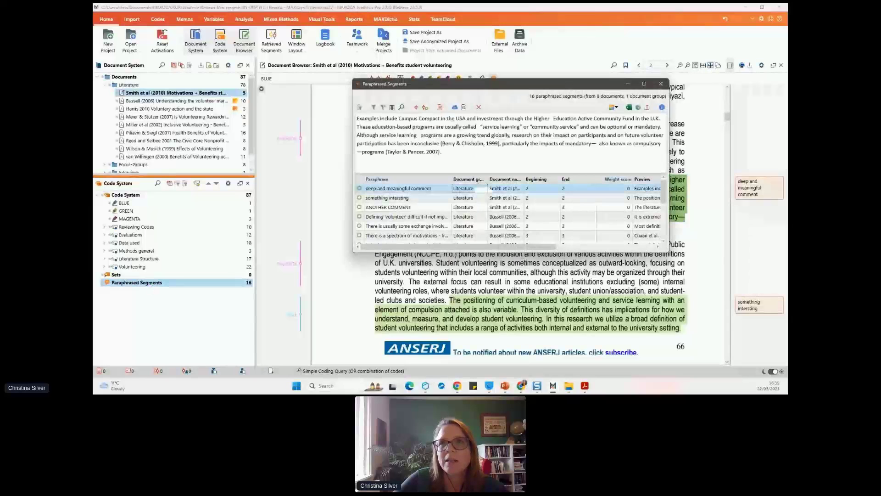
click(478, 200)
click(478, 207)
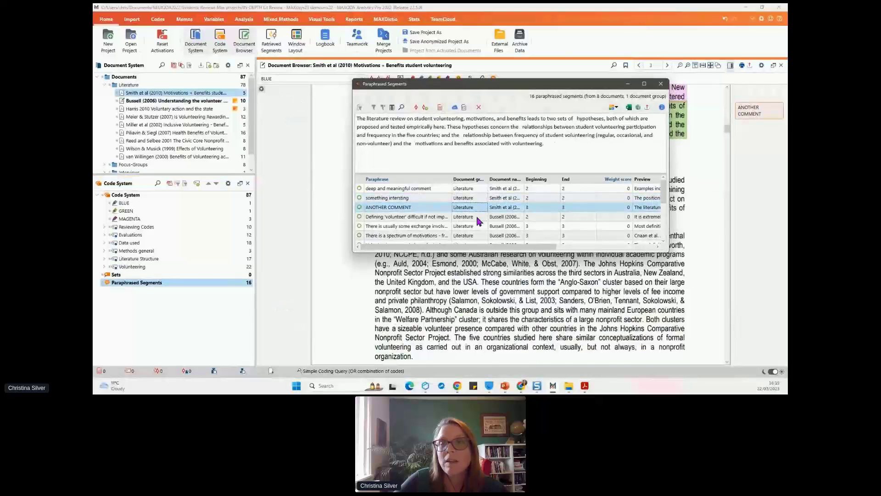
click(478, 217)
click(479, 227)
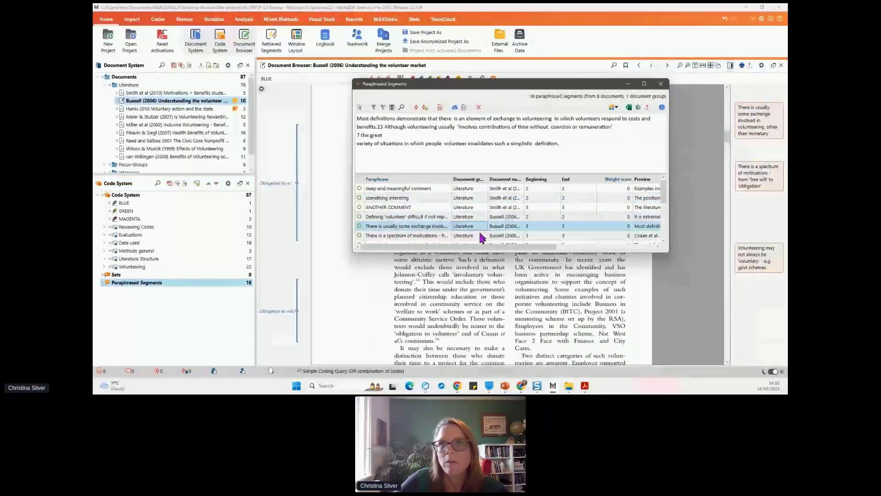
click(481, 235)
Step: Move the paraphrase overview clear of the article text, check the Meier & Stutzer, Miller and Piliavin & Siegl source passages, and close the overview
drag(510, 84, 592, 187)
scroll(622, 318, down, 2)
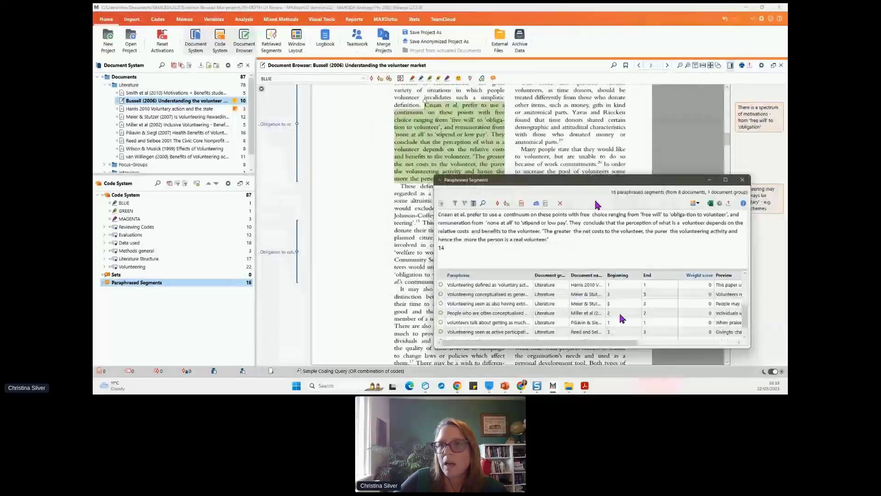
click(587, 294)
click(586, 313)
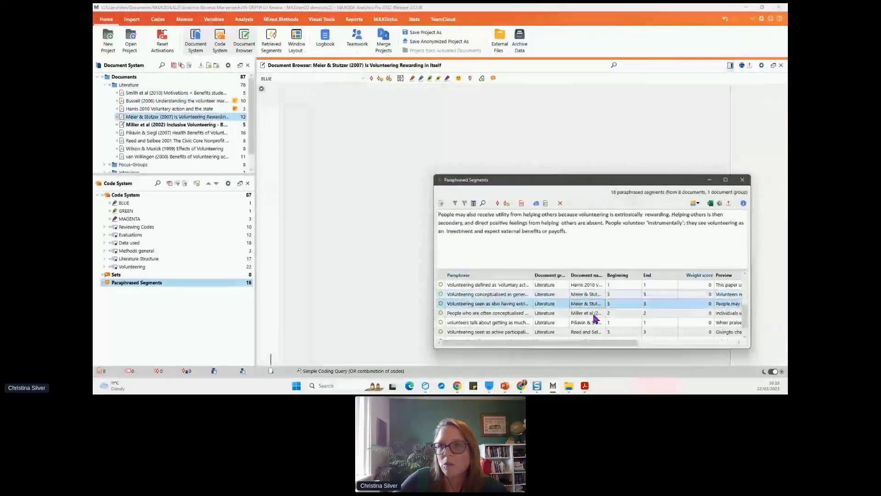
click(616, 321)
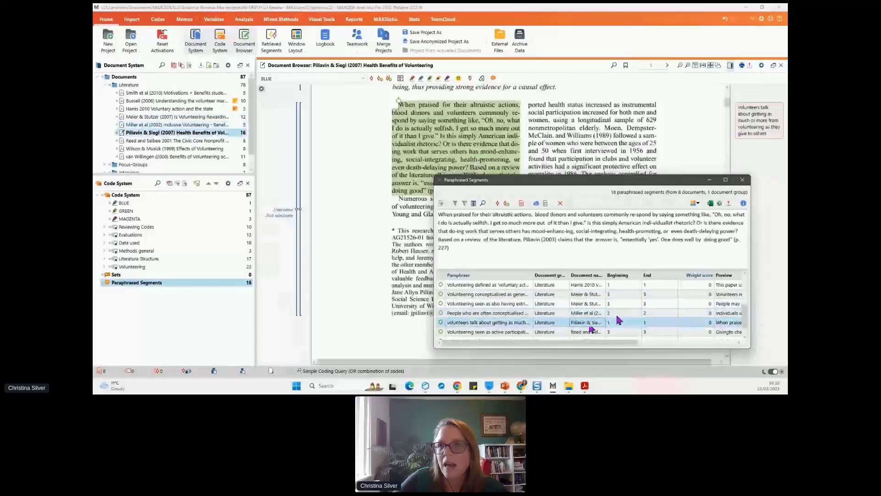
click(637, 303)
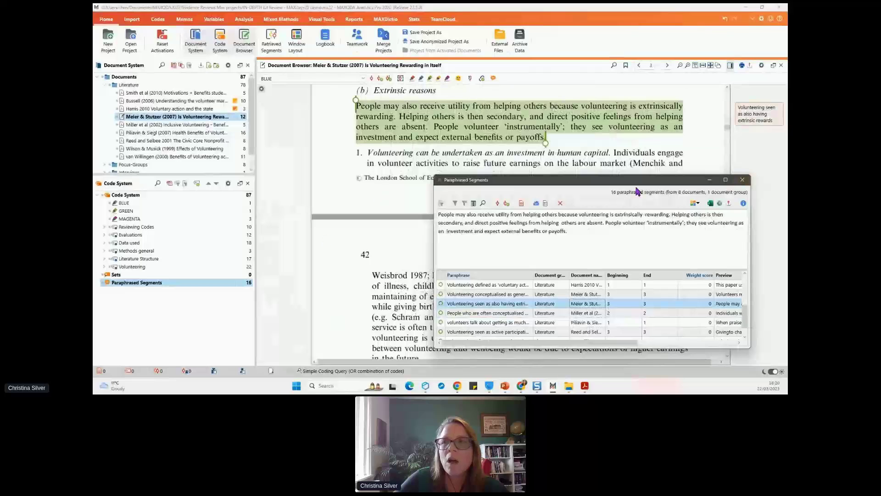
click(742, 180)
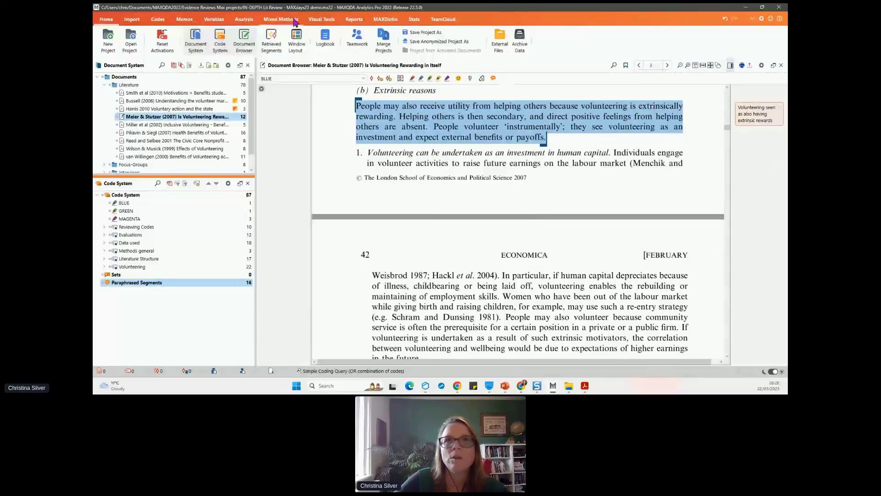
Step: Open Categorize Paraphrases, display all codes and widen the code list so the full code names fit
click(244, 19)
click(482, 40)
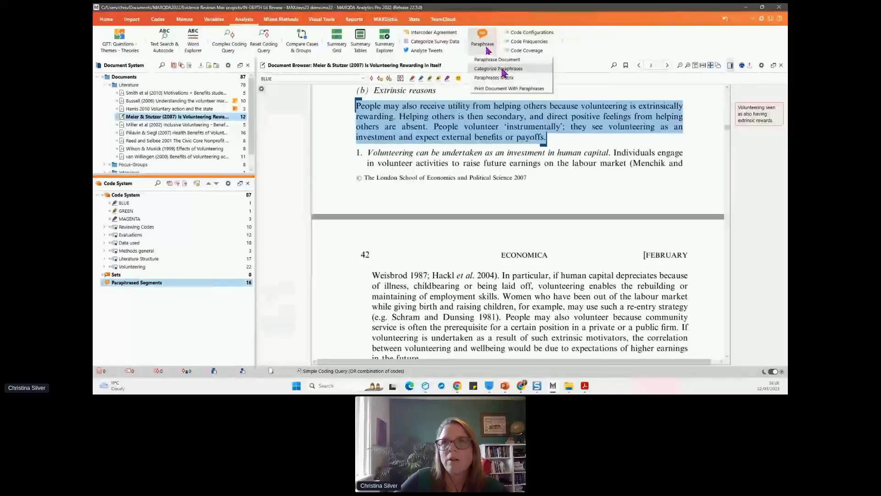
click(502, 69)
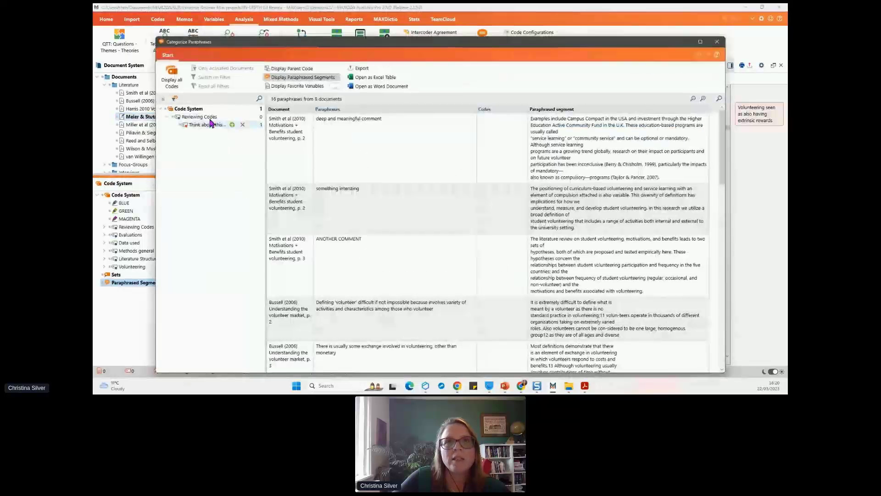
click(177, 81)
drag(266, 158, 287, 158)
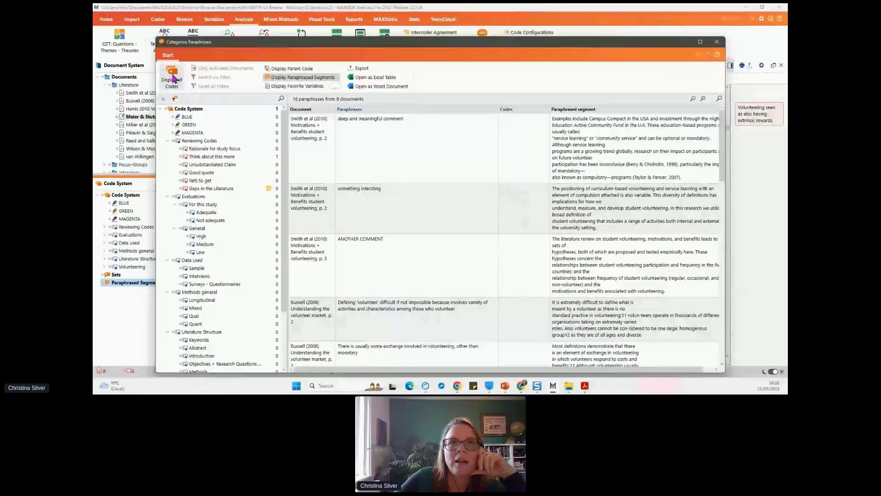
Step: Collapse the Reviewing Codes, Evaluations, Data used, Methods general and Literature Structure branches, leaving the Volunteering subcodes expanded
click(167, 141)
click(167, 148)
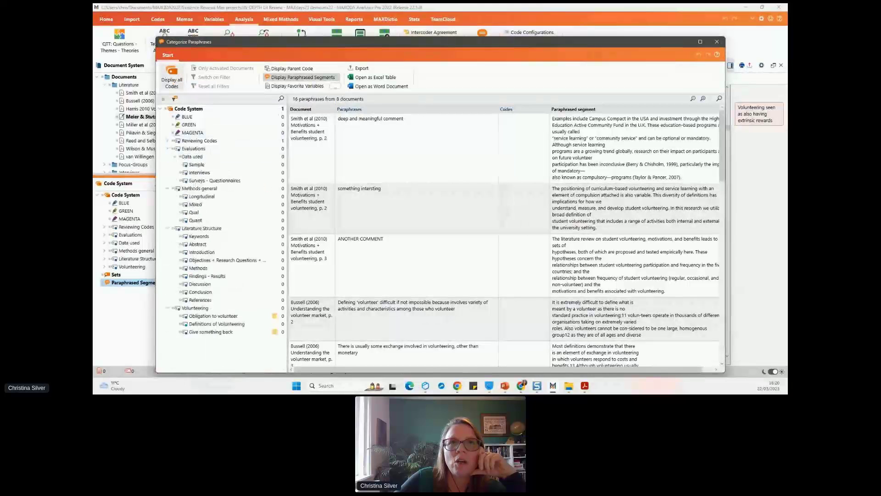
click(167, 156)
click(167, 164)
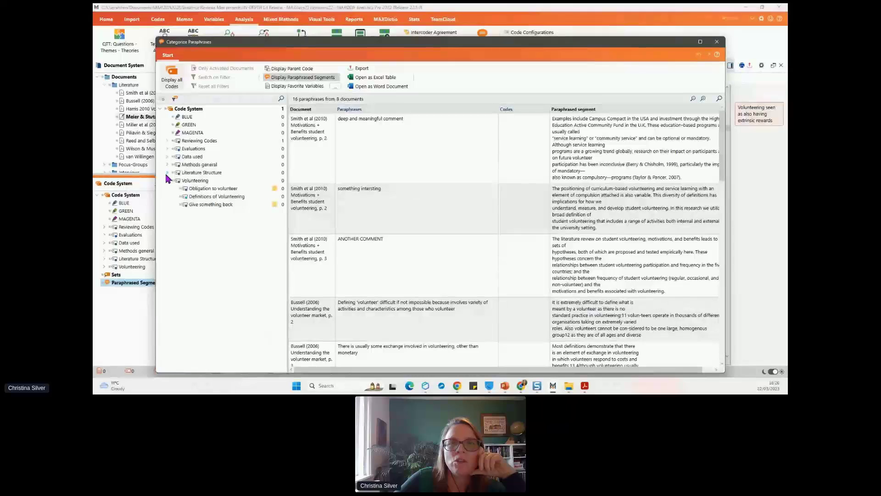
Step: Narrow the Paraphrases column, and hide and redisplay the paraphrased segments beside the paraphrases
click(430, 159)
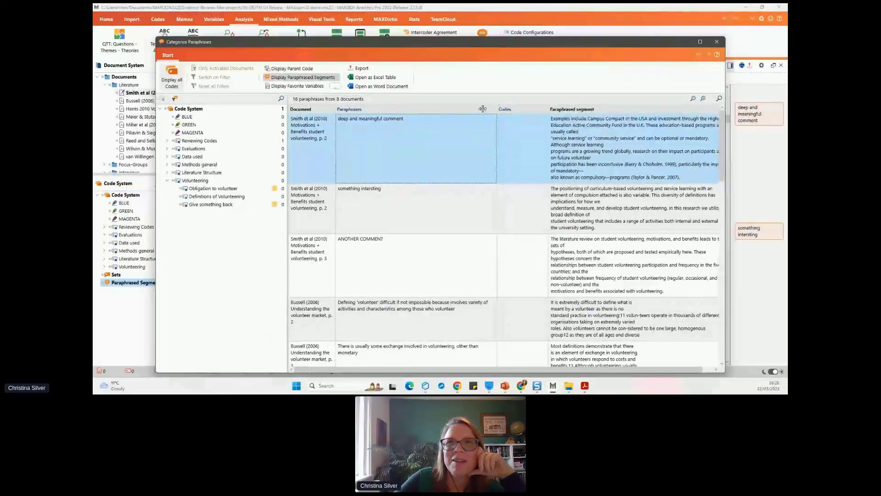
drag(498, 107, 430, 109)
drag(724, 140, 721, 190)
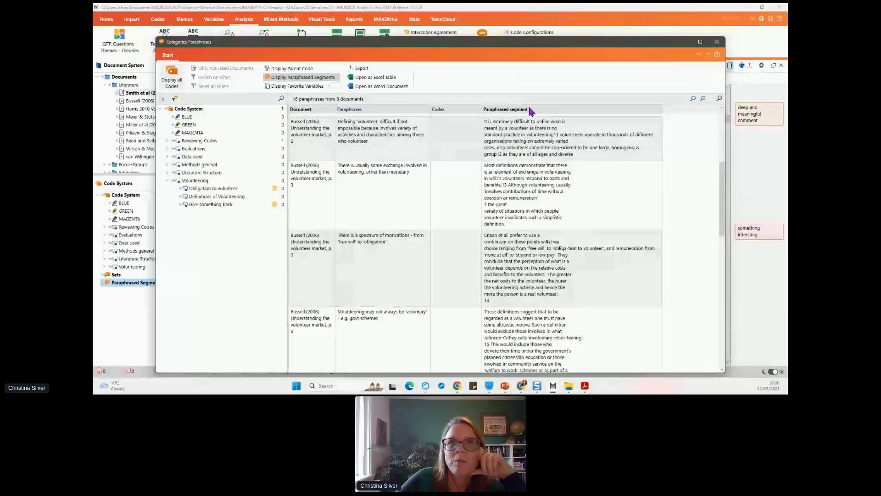
click(304, 77)
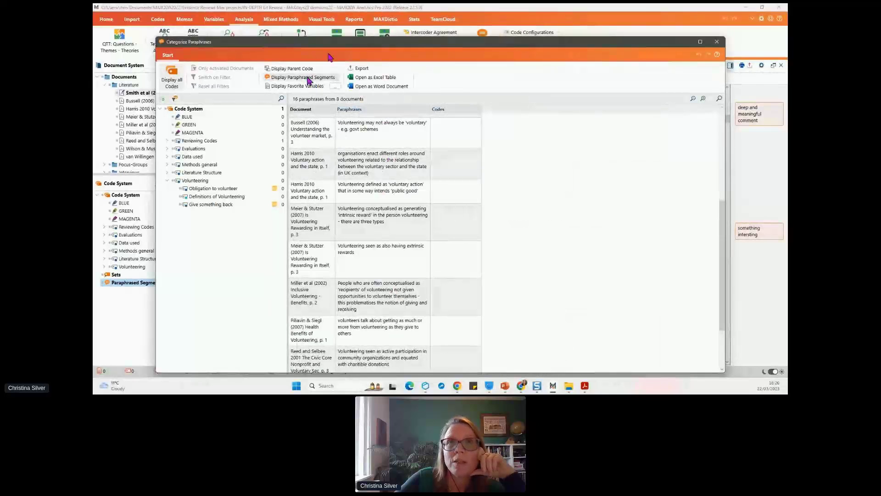
click(307, 81)
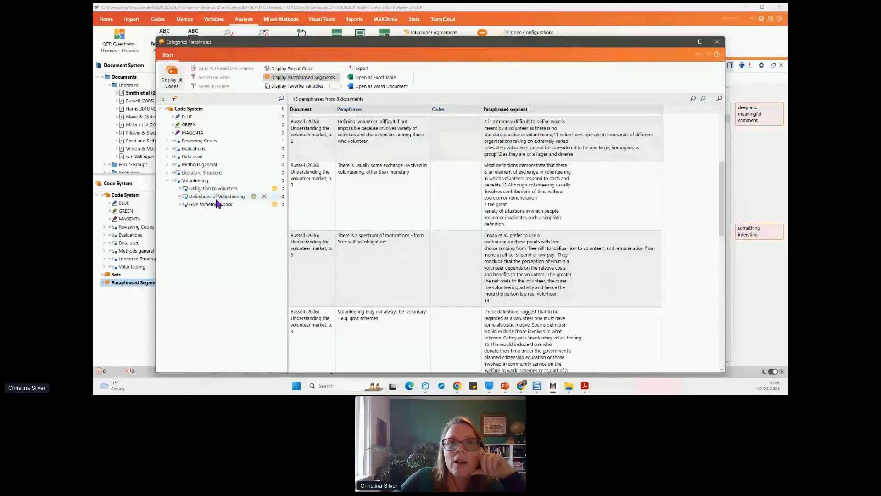
Step: Assign the code Definitions of Volunteering to the Bussell (2006) paraphrase about the difficulty of defining 'volunteer'
click(398, 146)
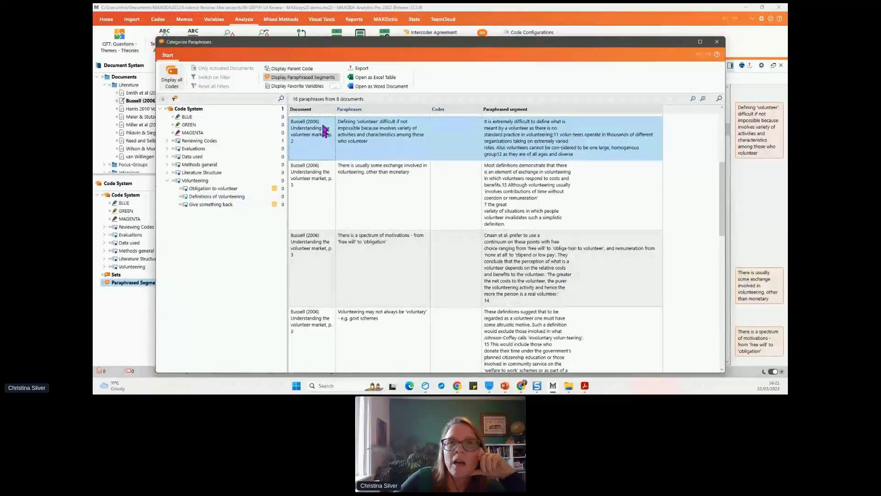
drag(323, 138, 220, 196)
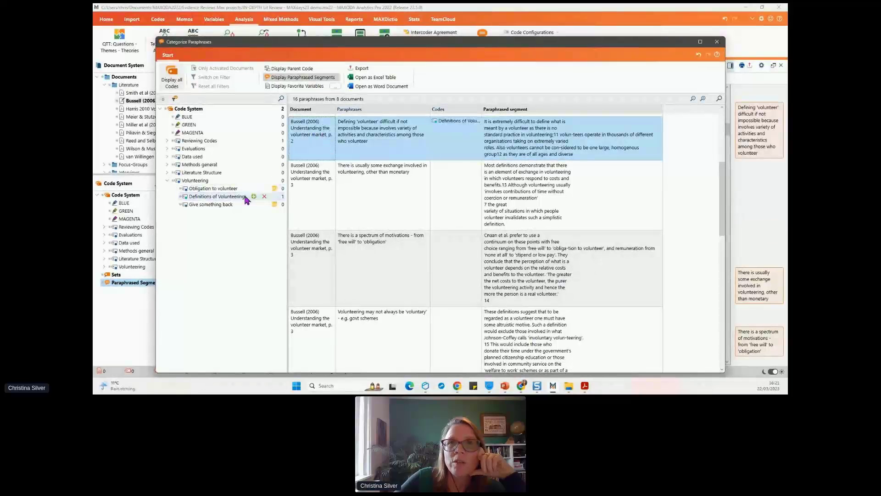
Step: Create the subcode "EXCHANGING" under Volunteering and assign it to the Bussell (2006) paraphrase about exchange other than monetary
click(366, 179)
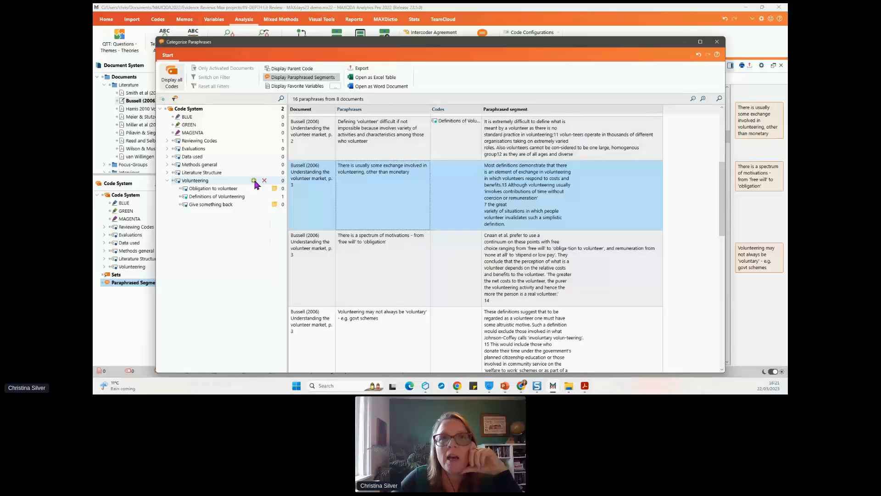
click(253, 181)
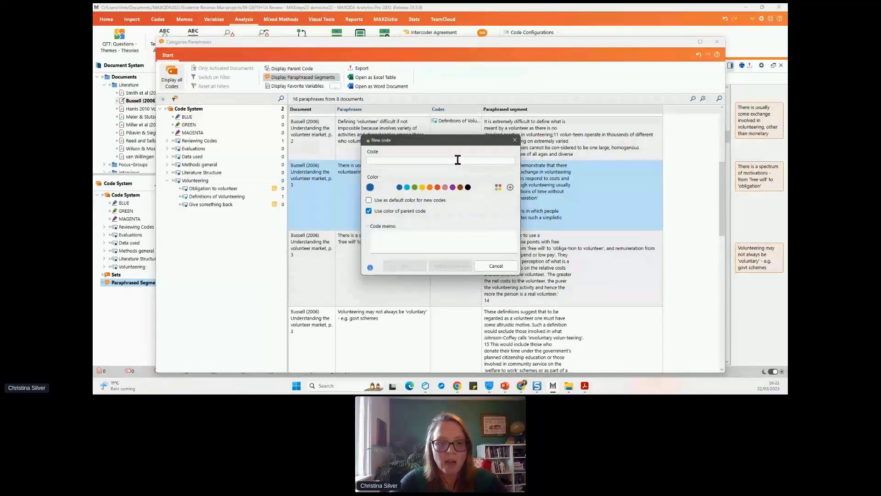
text(E)
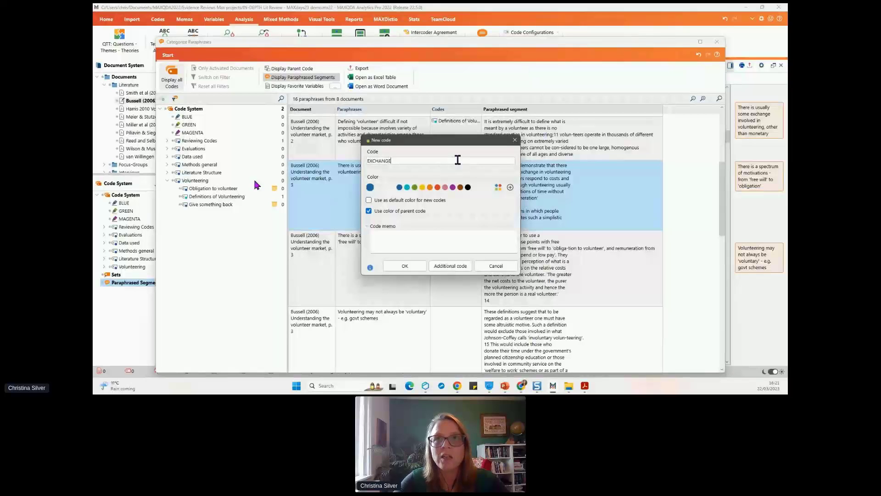
text(xCHANGING)
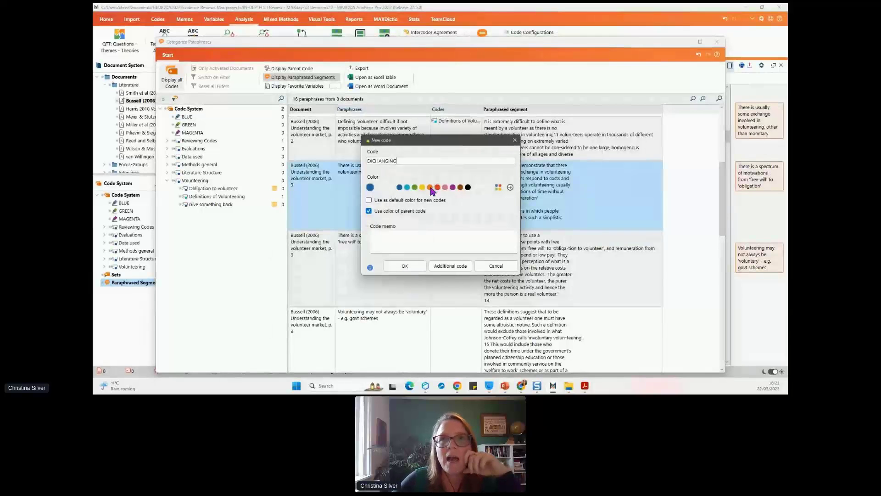
click(407, 267)
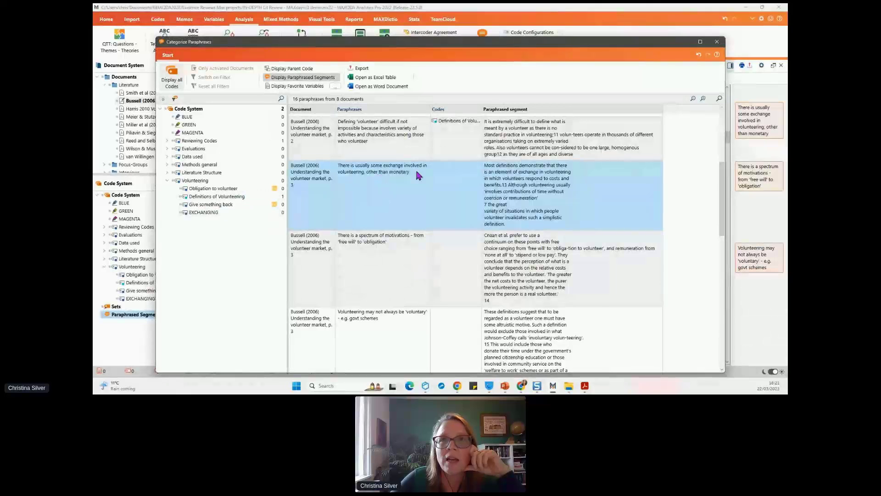
drag(400, 171, 233, 213)
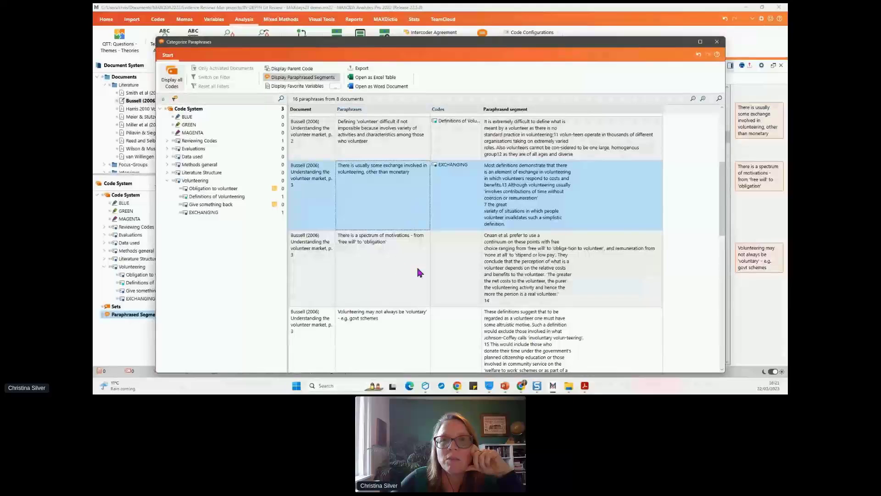
Step: Select the Bussell (2006) paraphrase about the spectrum of motivations and look through the uncategorized paraphrases below it
click(377, 262)
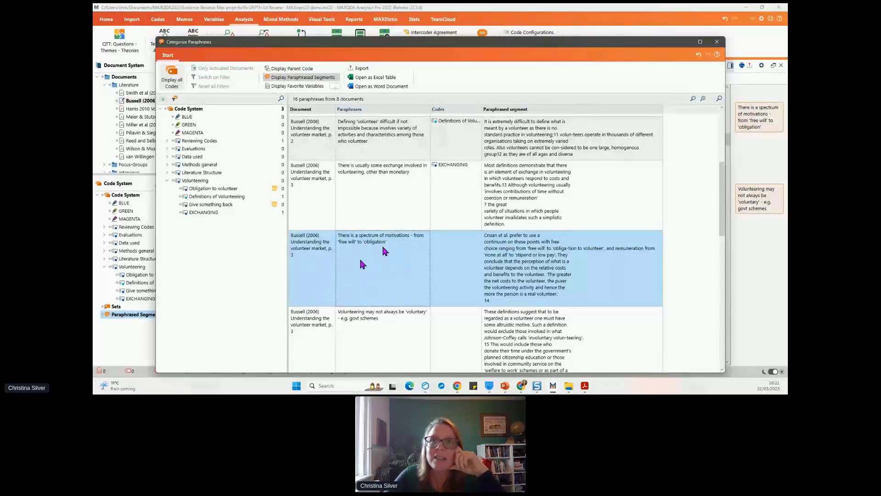
scroll(387, 248, down, 3)
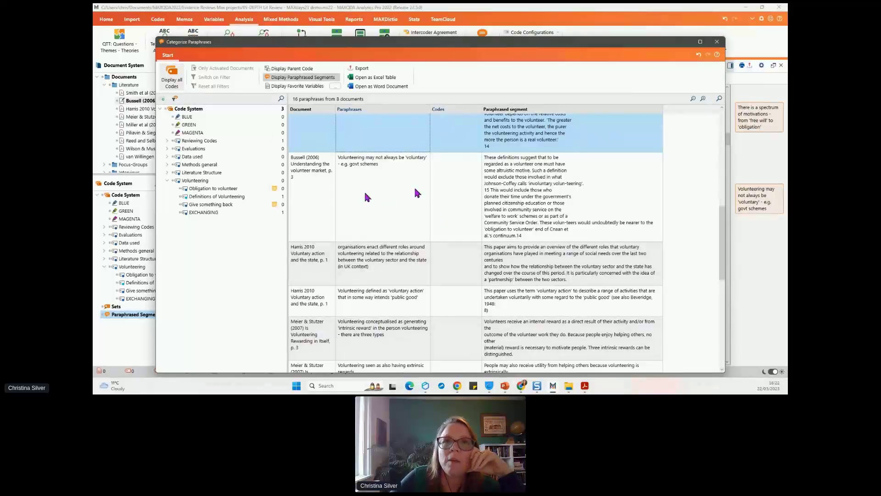
Step: Assign Obligation to volunteer to the Bussell (2006) paraphrase about govt schemes and Give something back to the Harris 2010 paraphrase about organisations' roles
drag(367, 197, 233, 191)
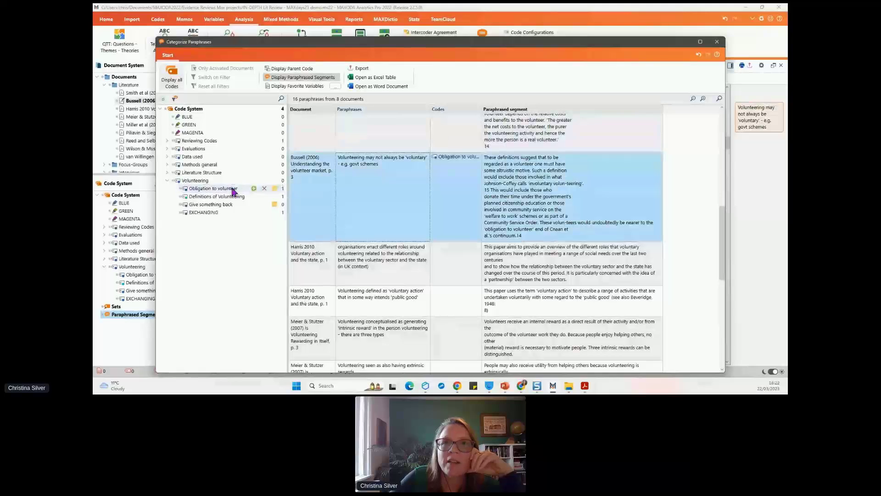
click(387, 259)
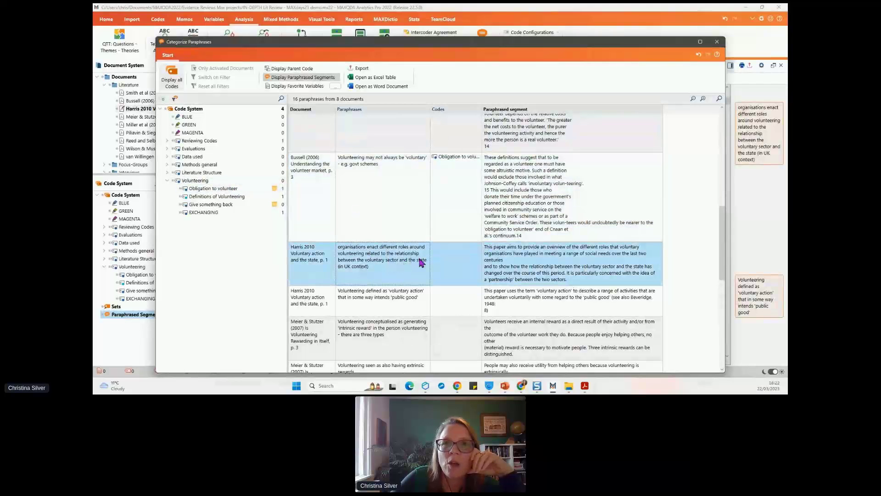
drag(415, 262, 241, 205)
Step: Create the subcode "volunteering as action" under Volunteering and assign it to the Harris 2010 paraphrase about 'voluntary action'
scroll(416, 212, down, 5)
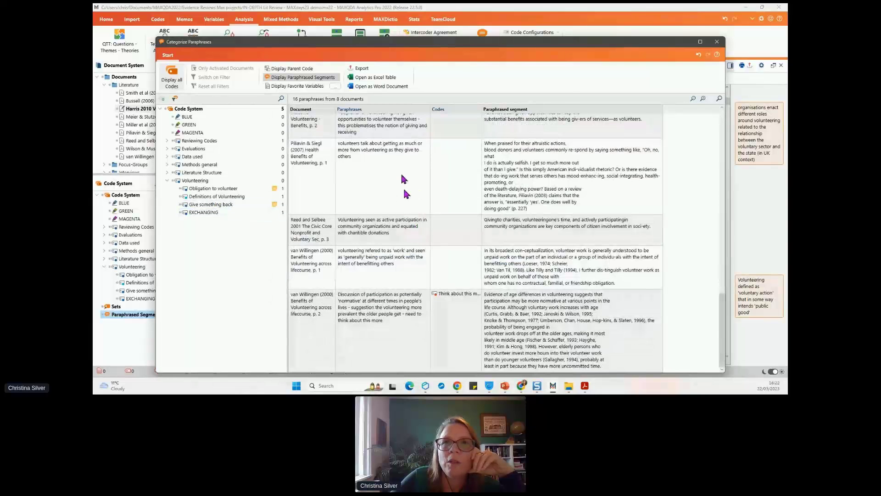
scroll(404, 179, up, 4)
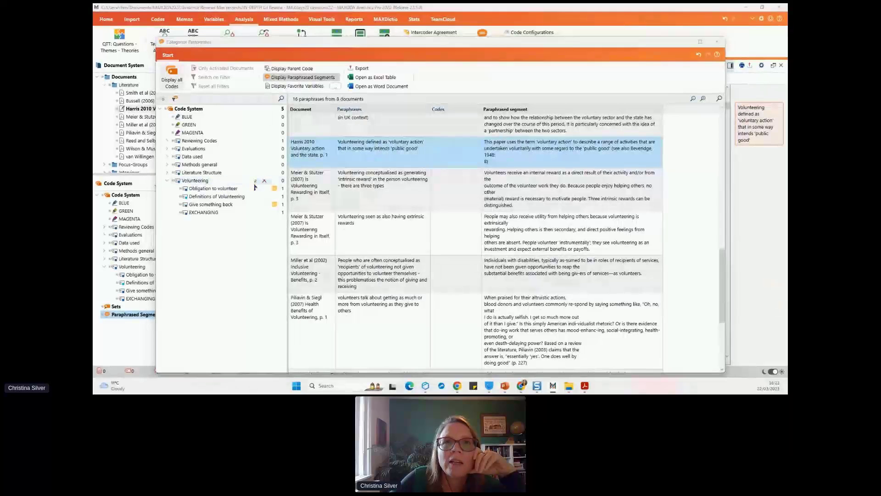
click(254, 180)
text(ch)
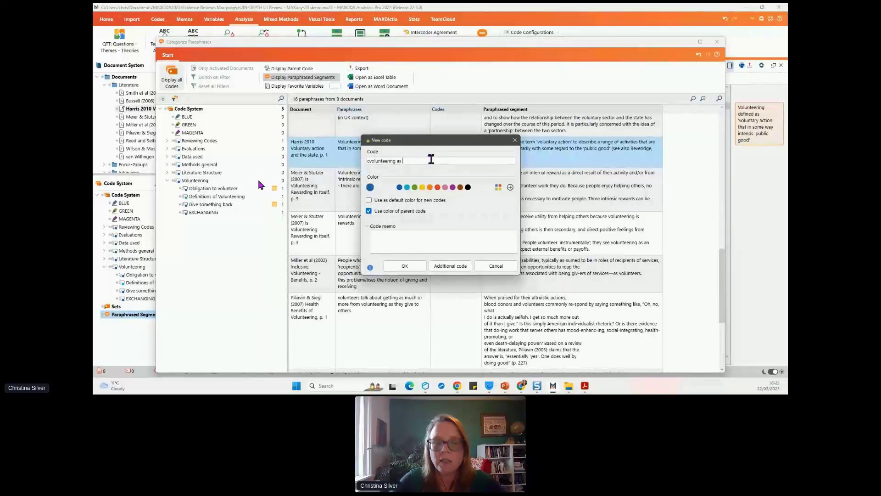
text(ction)
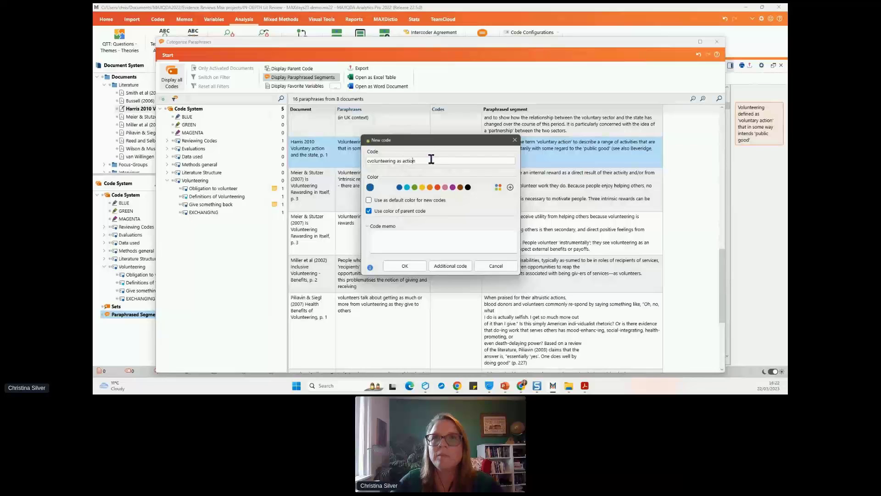
key(Delete)
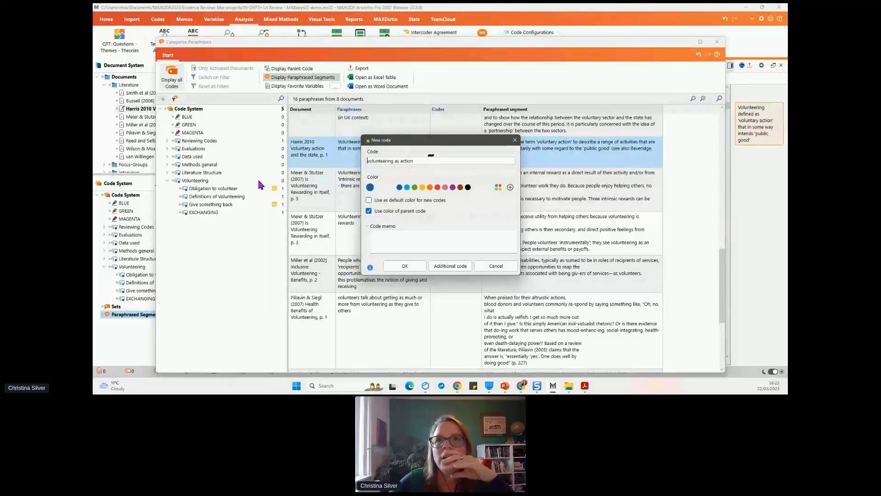
click(405, 266)
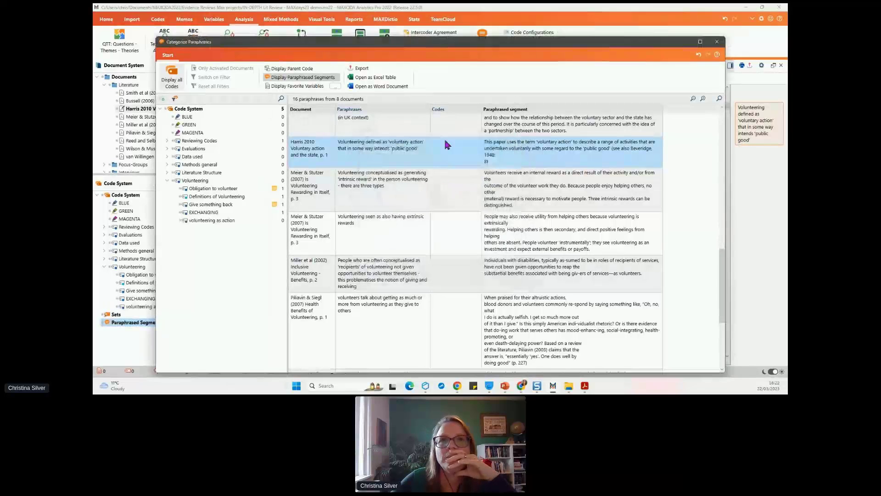
drag(381, 146, 259, 221)
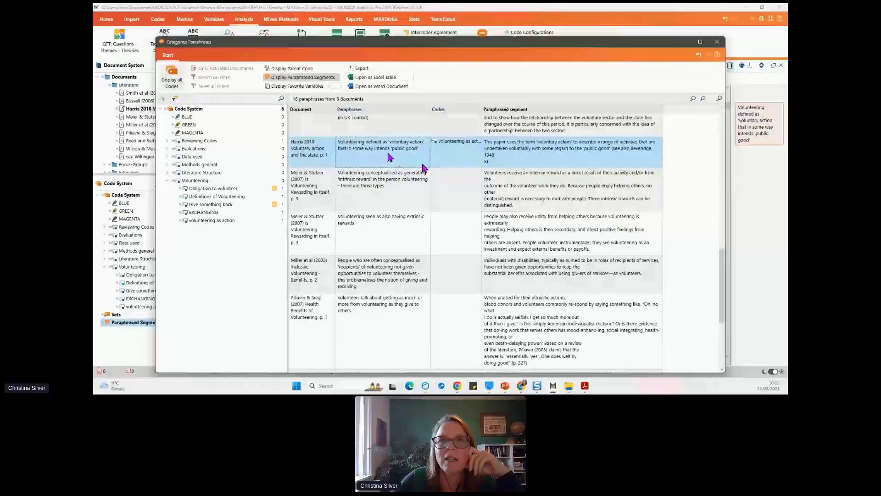
Step: Assign Give something back to the Harris 'voluntary action' paraphrase and both Meier & Stutzer (2007) paraphrases, widen the Codes column, and close the categorization
drag(388, 156, 216, 205)
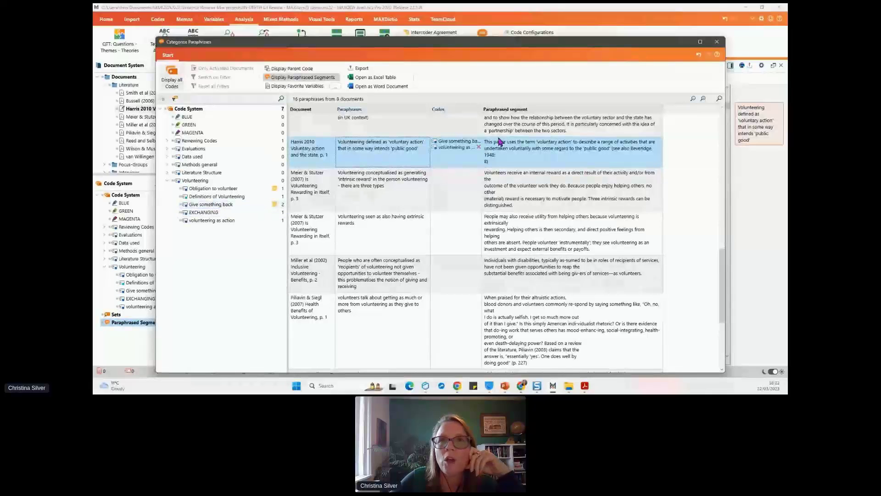
drag(480, 106, 500, 106)
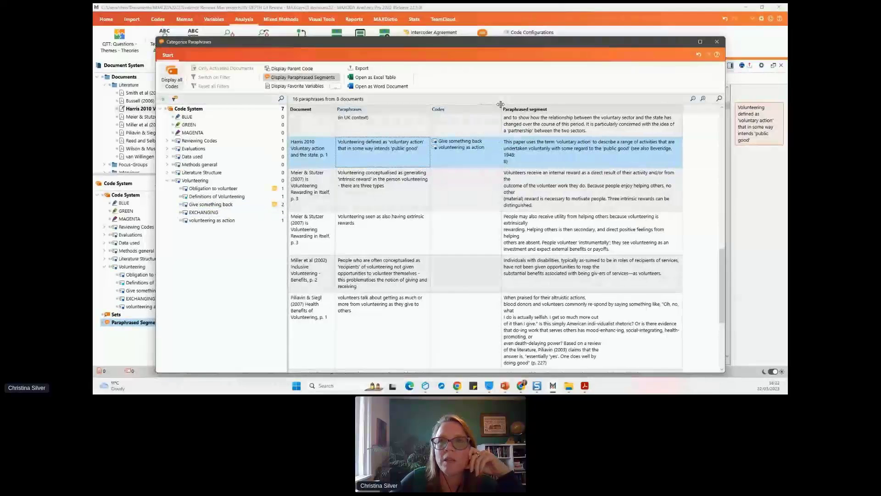
click(371, 207)
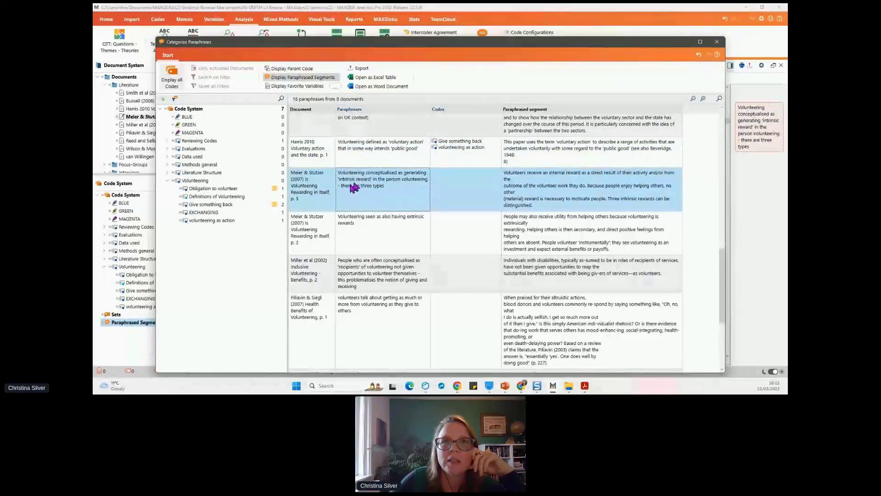
drag(352, 186, 251, 205)
click(391, 224)
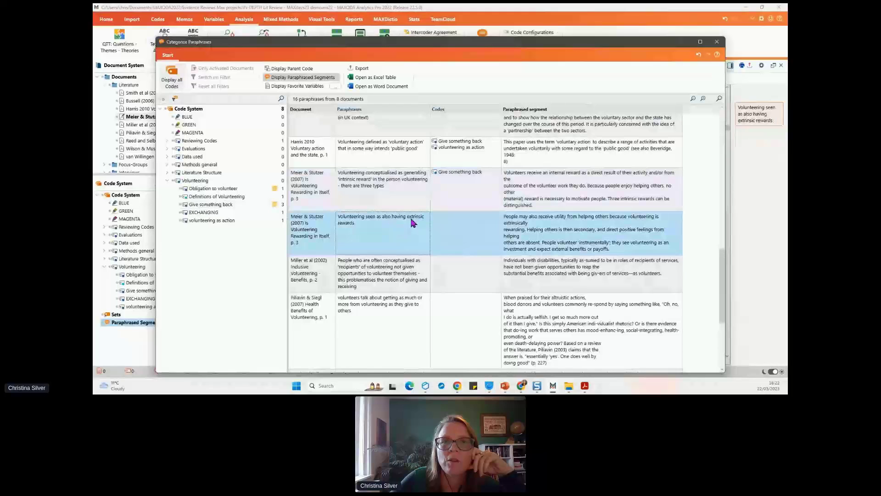
drag(413, 223, 257, 204)
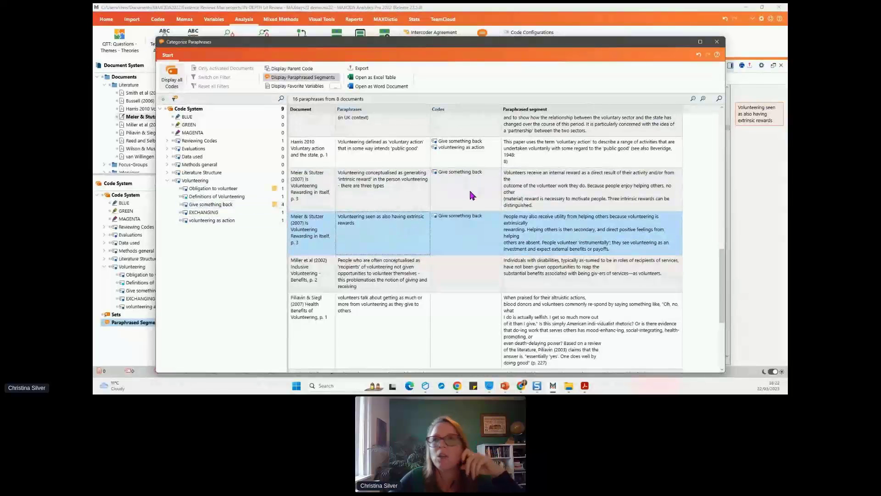
scroll(435, 184, up, 3)
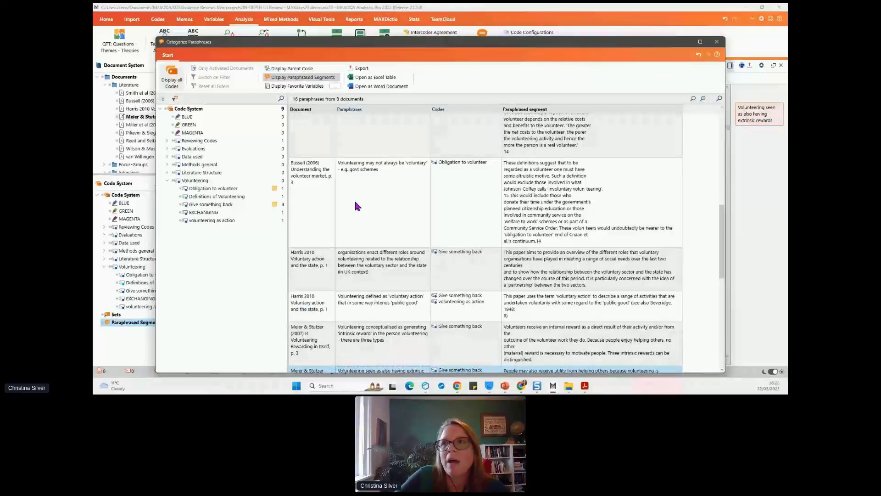
click(717, 42)
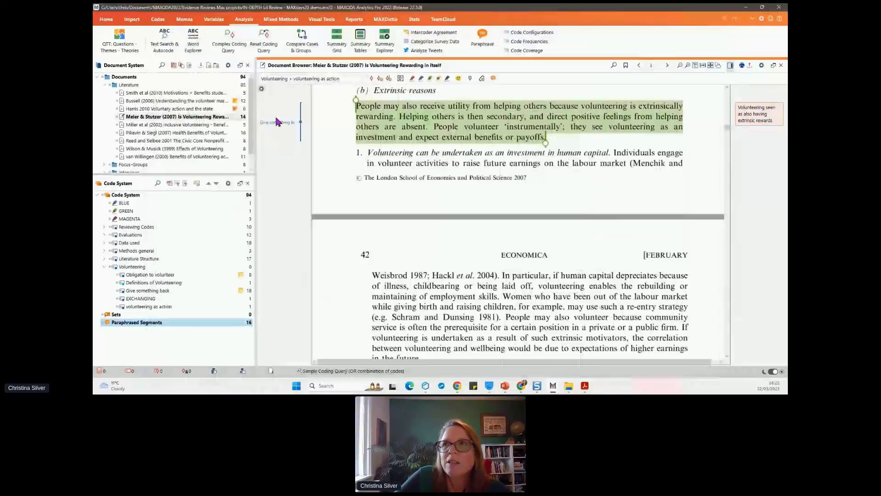
Step: Widen the paraphrase margin in the Meier & Stutzer (2007) document and select the Give something back coding on the extrinsic rewards passage
click(765, 104)
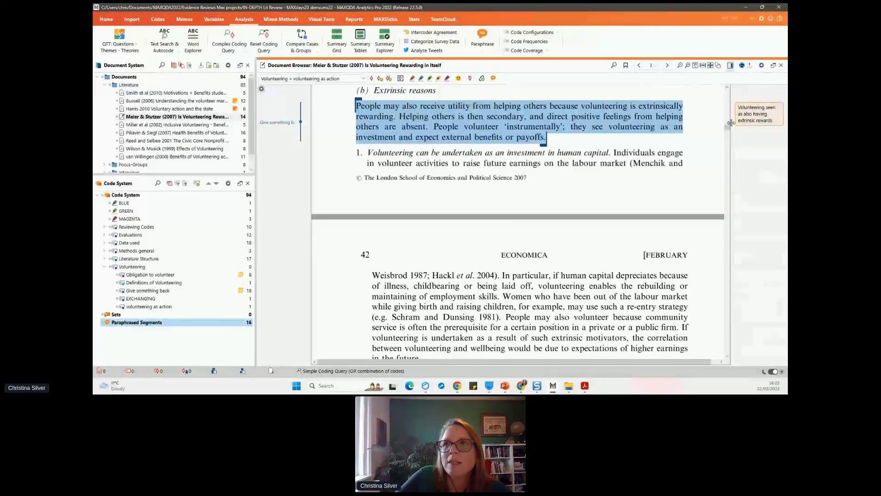
drag(730, 134, 704, 134)
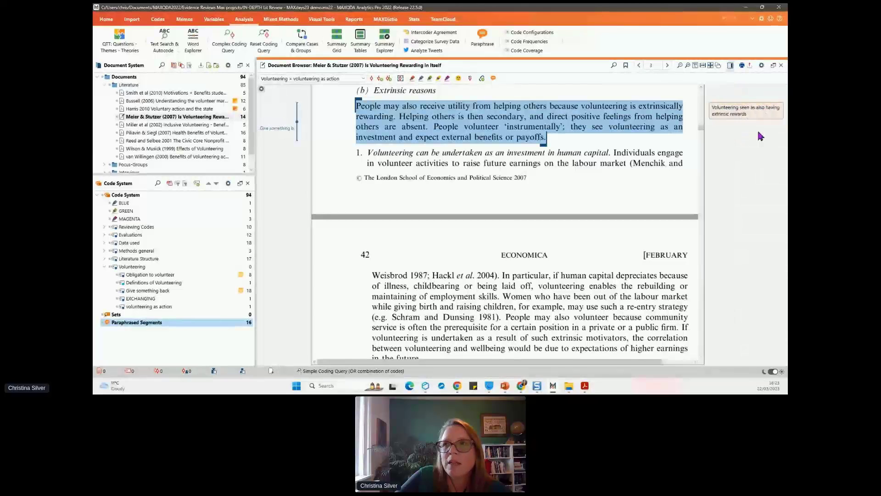
click(298, 126)
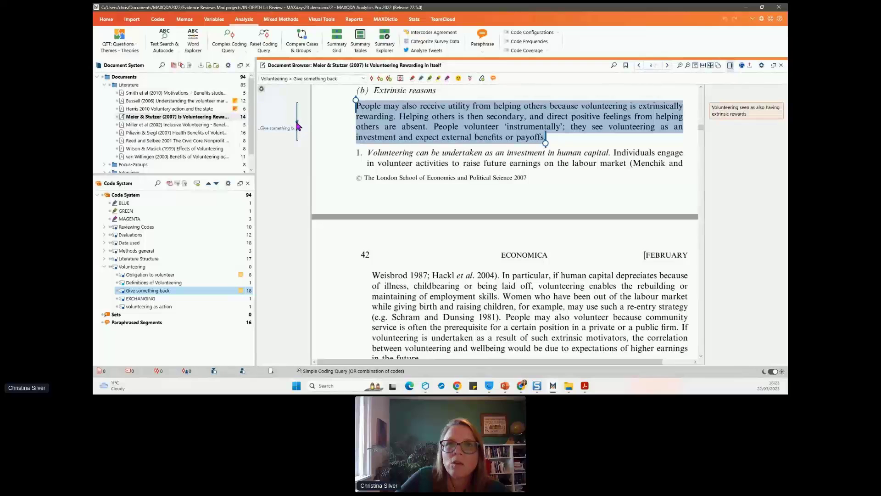
Step: Examine the coded segments of Give something back, including the Harris 2010 segment on organisations' roles and its comment, and close the overview
double_click(162, 291)
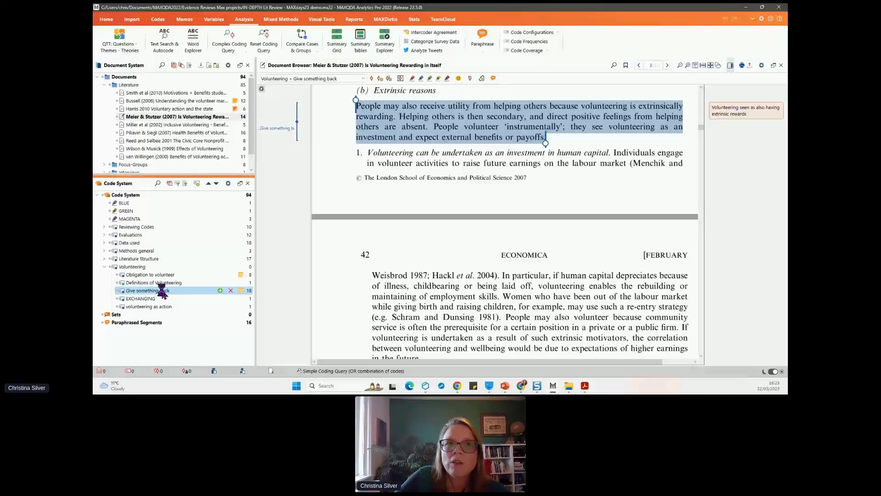
drag(559, 184, 542, 110)
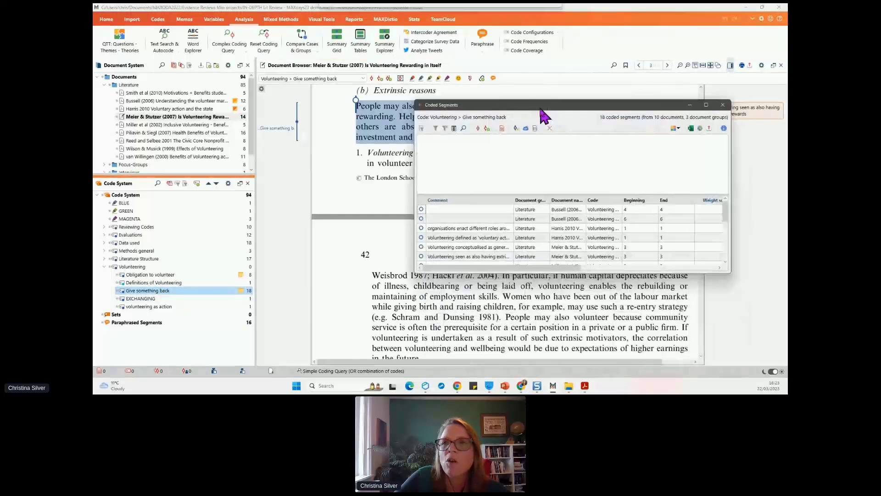
drag(598, 273, 598, 345)
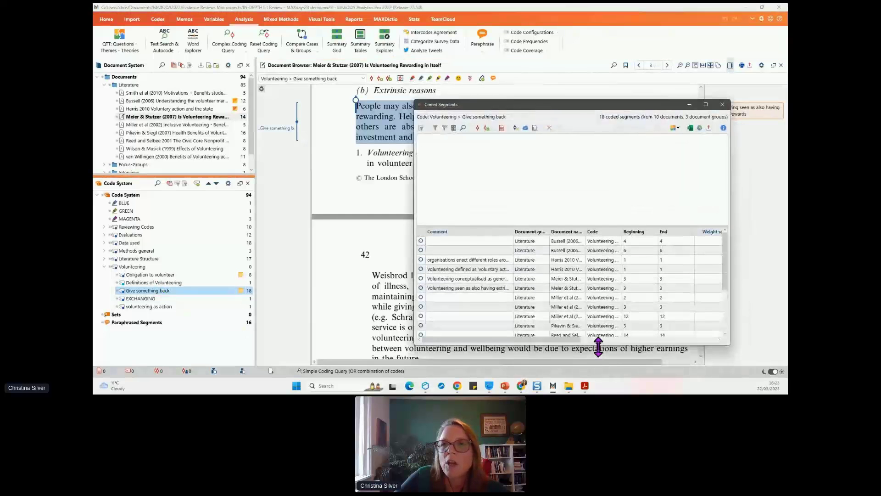
click(464, 260)
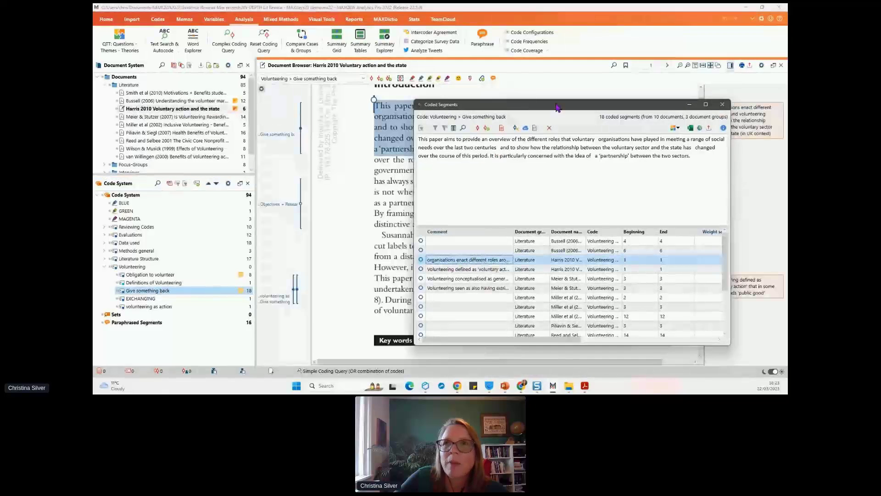
drag(556, 104, 507, 125)
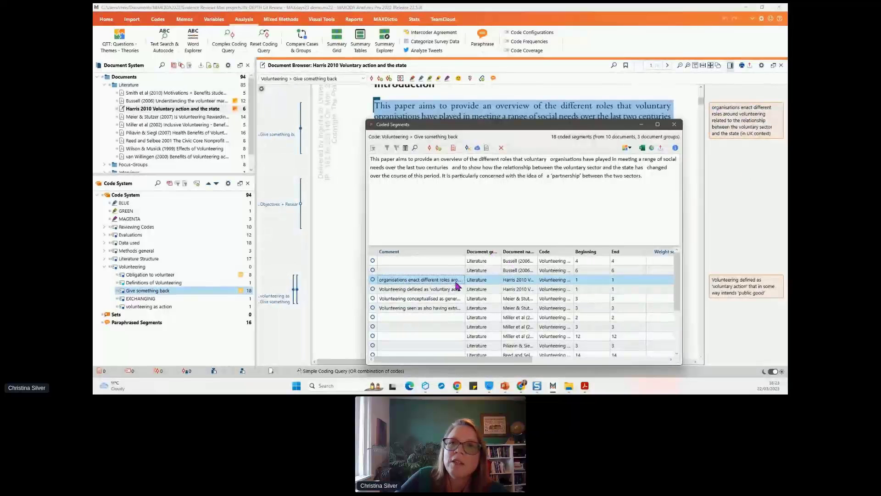
drag(466, 252, 496, 252)
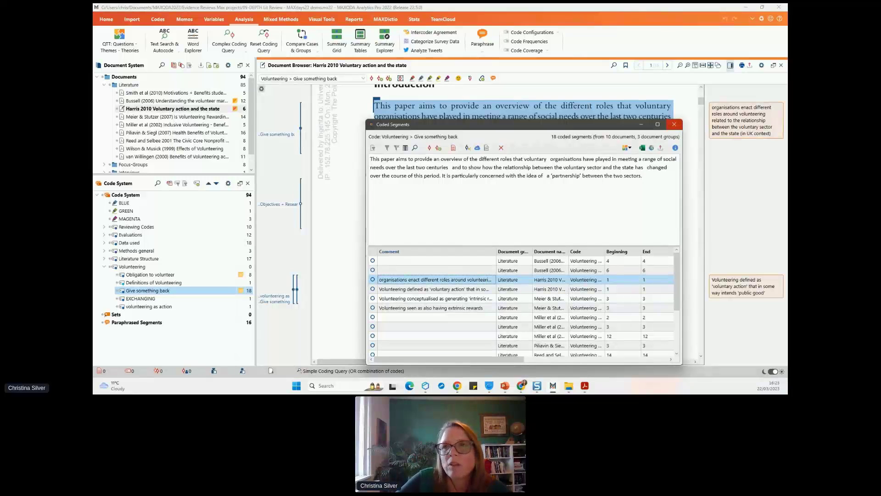
click(675, 127)
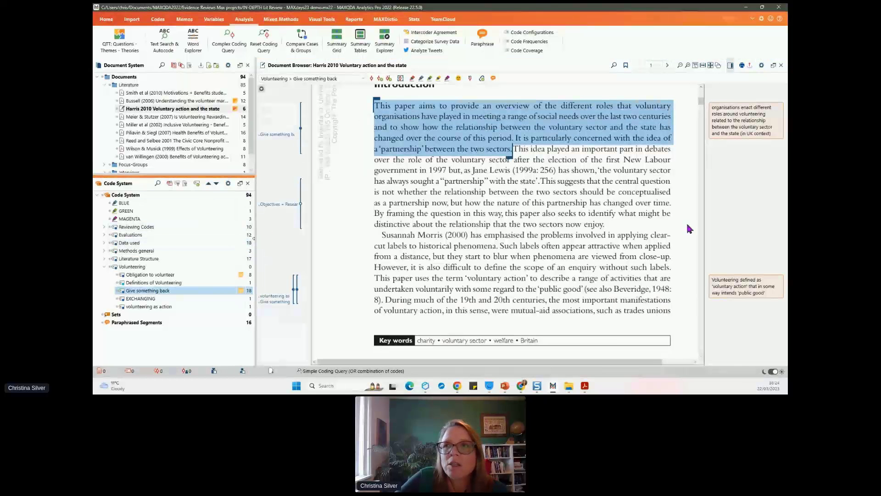
Step: Code the Harris 2010 passage starting "In this particular case, they attempted to achieve this" with Give something back, adjusting the paraphrase and coding margins' widths
drag(703, 215, 692, 215)
scroll(619, 206, down, 3)
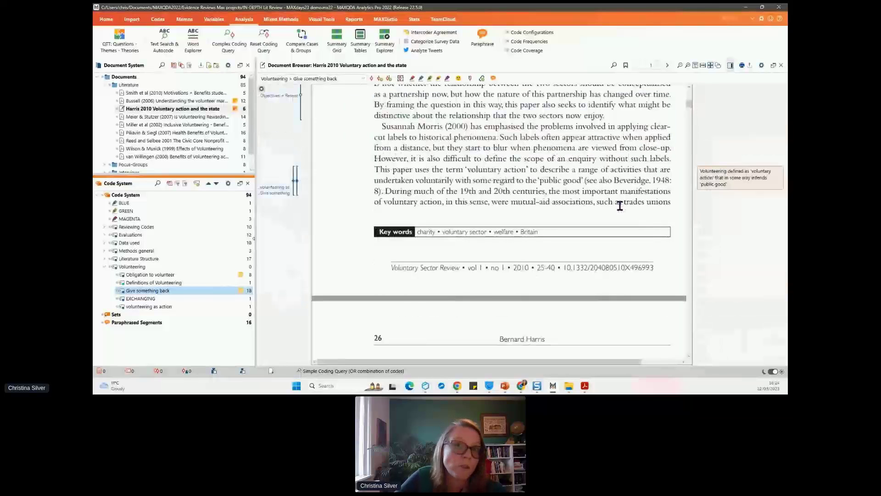
scroll(619, 205, down, 3)
scroll(615, 205, down, 3)
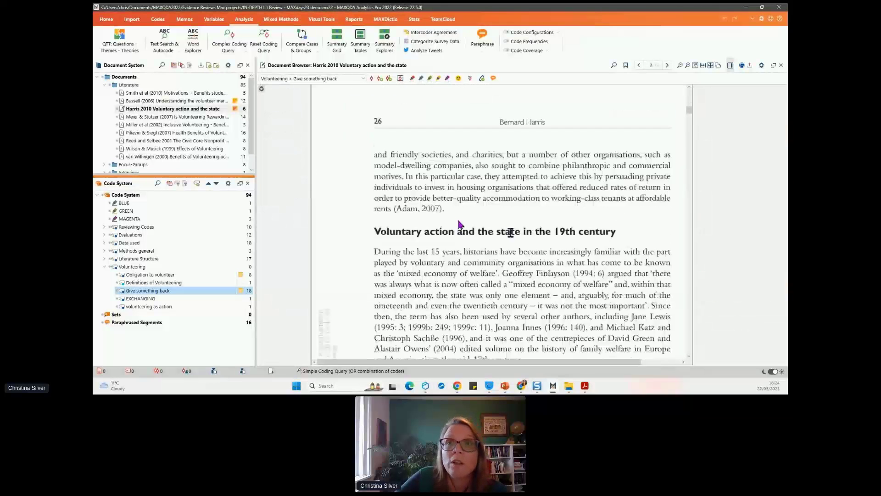
drag(450, 209, 189, 293)
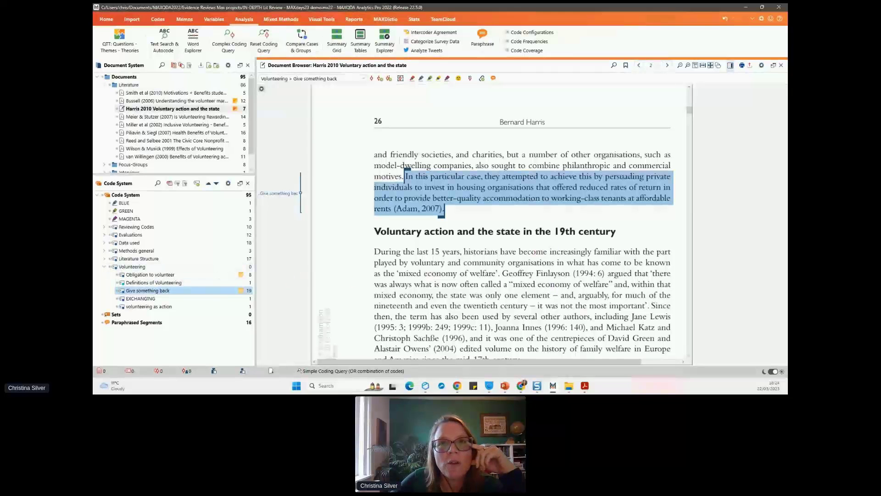
drag(312, 268, 334, 269)
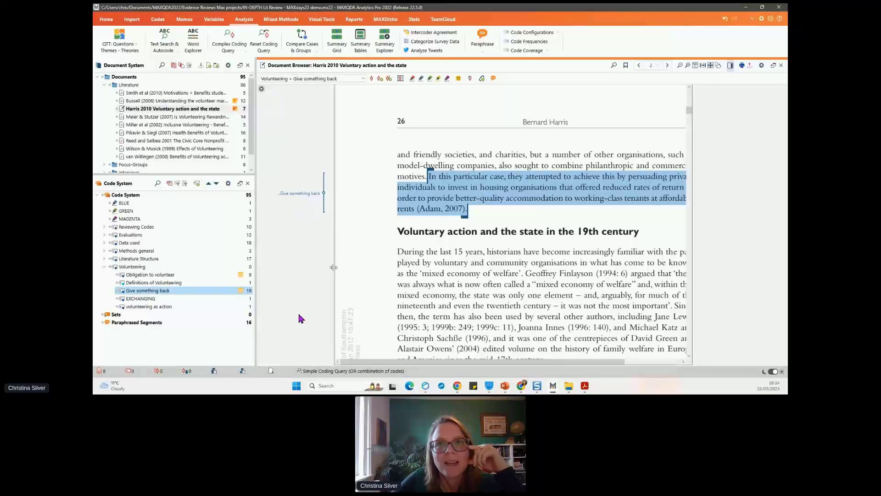
Step: Enlarge the code list, expand the Literature Structure code, and look through its Abstract, Introduction and Objectives + Research Questions + Hypotheses subcodes
click(138, 267)
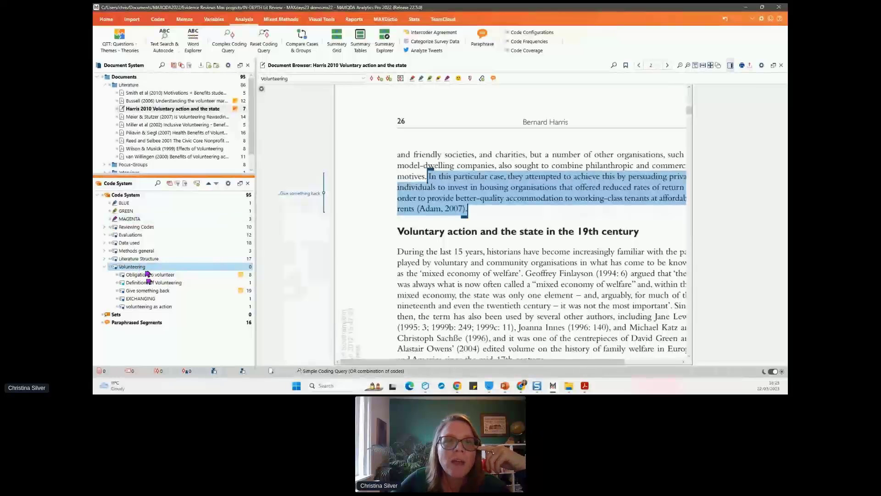
drag(244, 177, 244, 151)
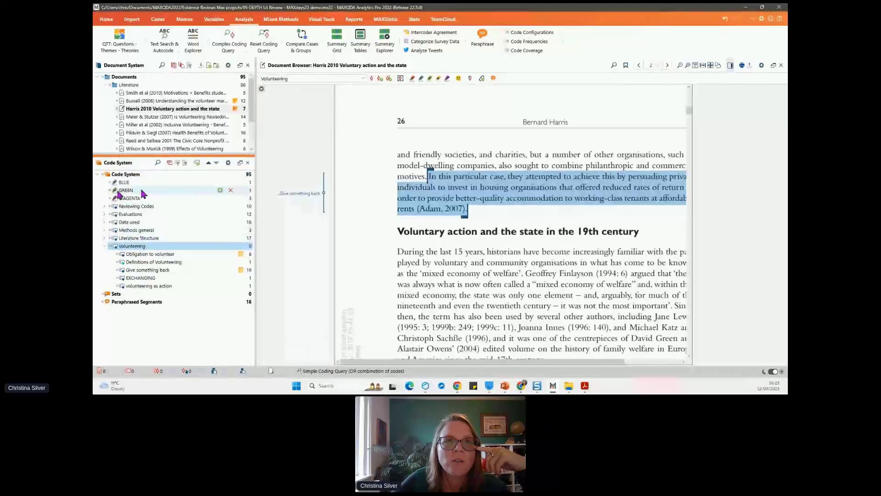
click(103, 238)
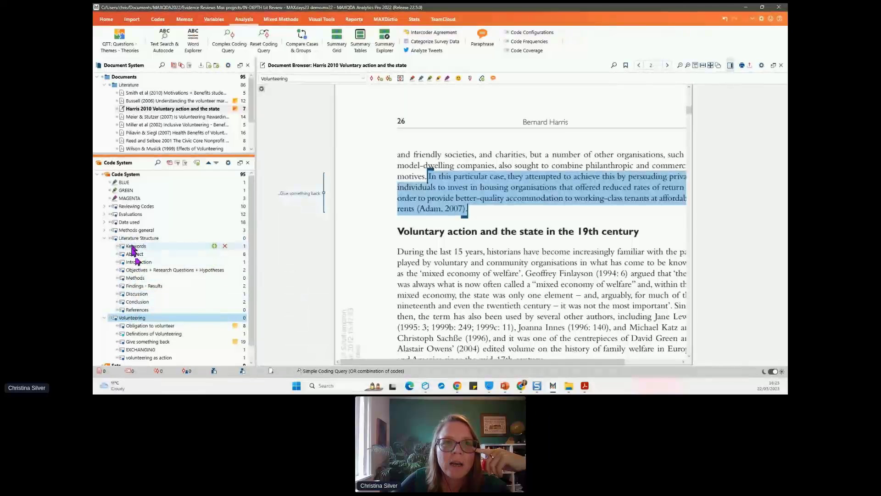
click(134, 254)
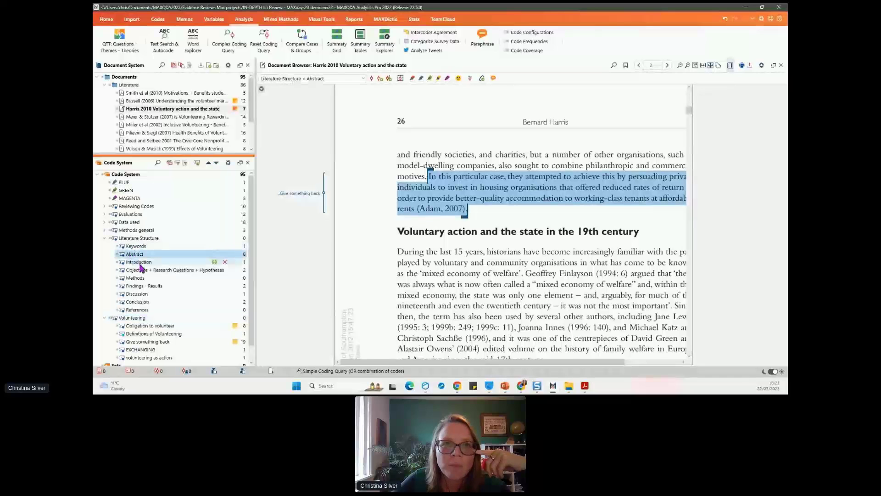
click(140, 265)
click(145, 270)
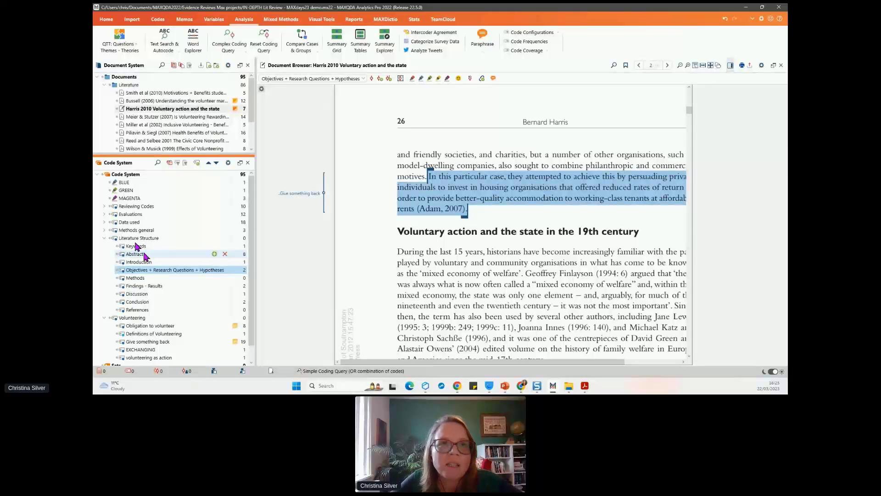
Step: Collapse Literature Structure and look through the subcodes of Methods general and Data used, collapsing each code again
click(104, 238)
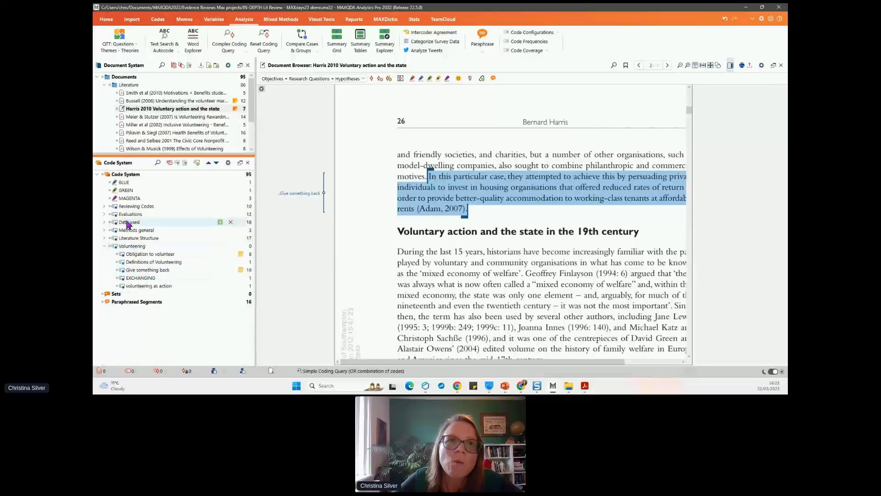
click(104, 230)
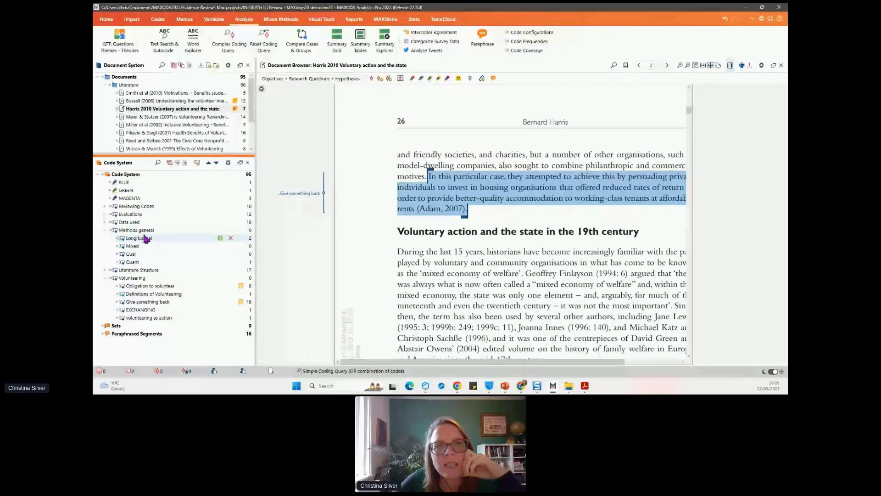
click(104, 222)
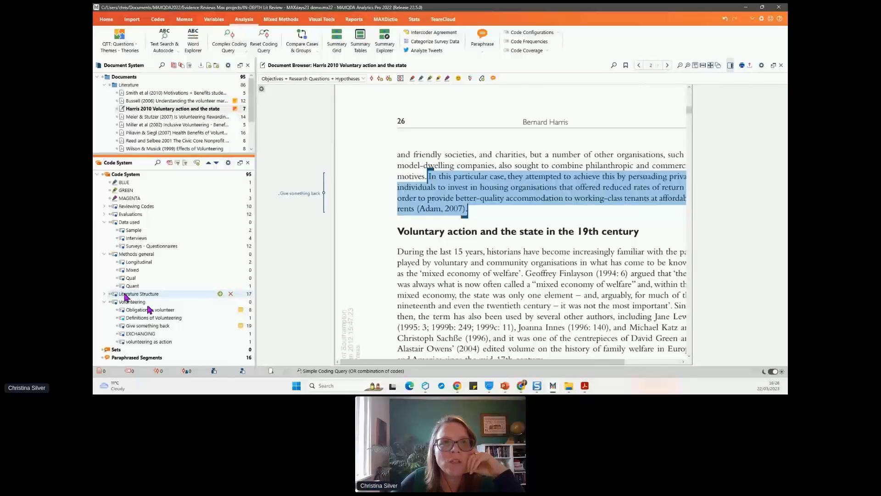
click(104, 222)
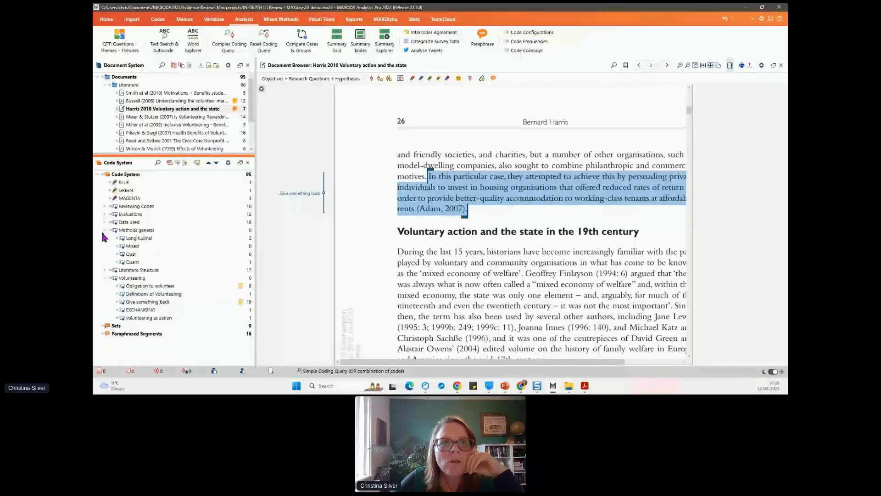
click(105, 230)
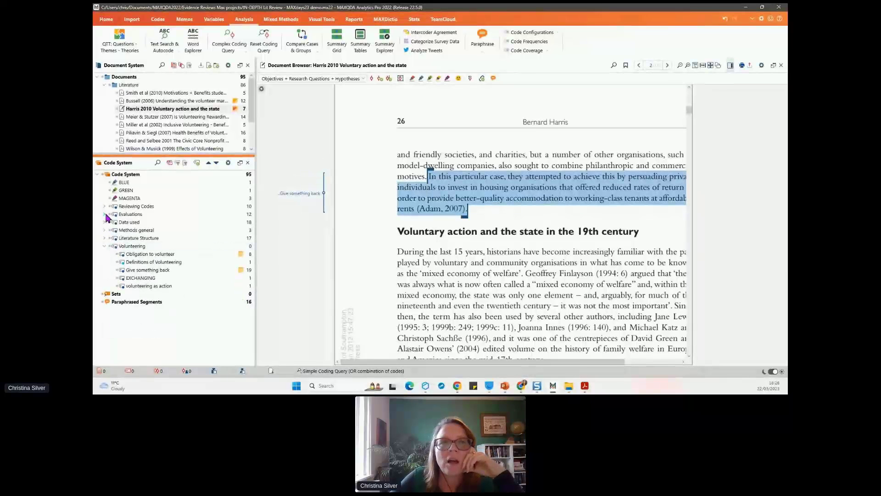
Step: Expand the Evaluations code and examine its For this study and General subcodes
click(104, 214)
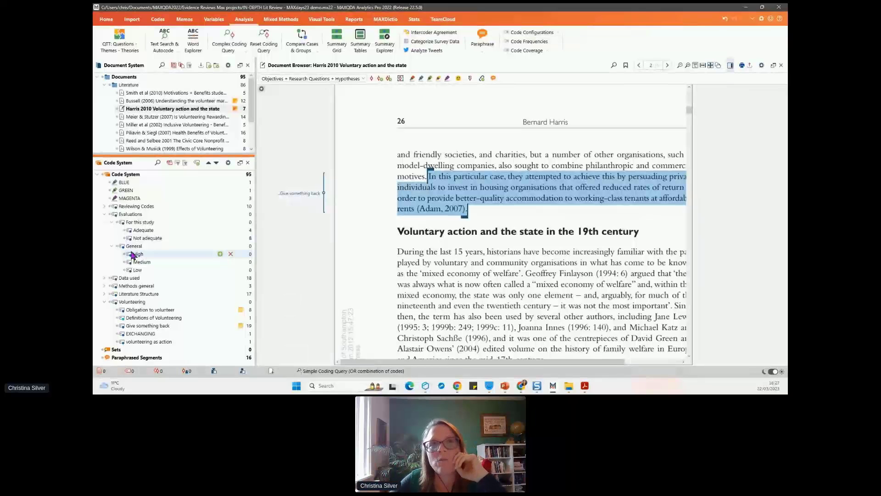
click(135, 223)
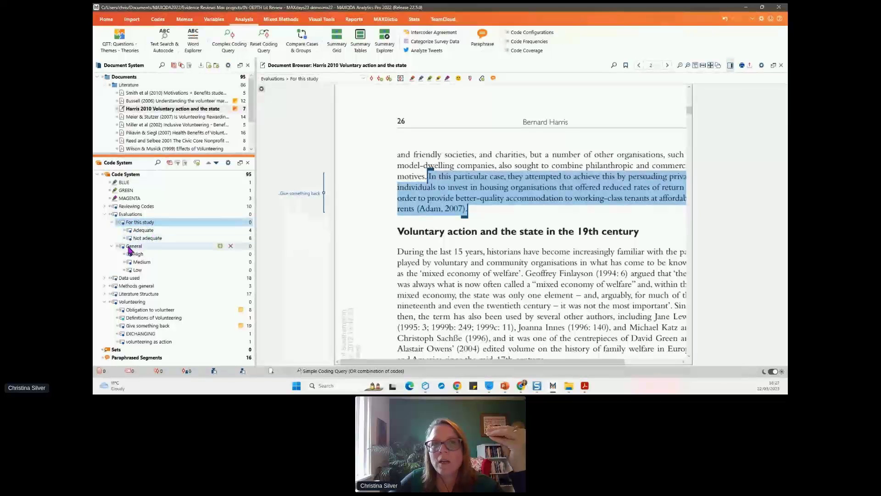
click(131, 246)
click(139, 223)
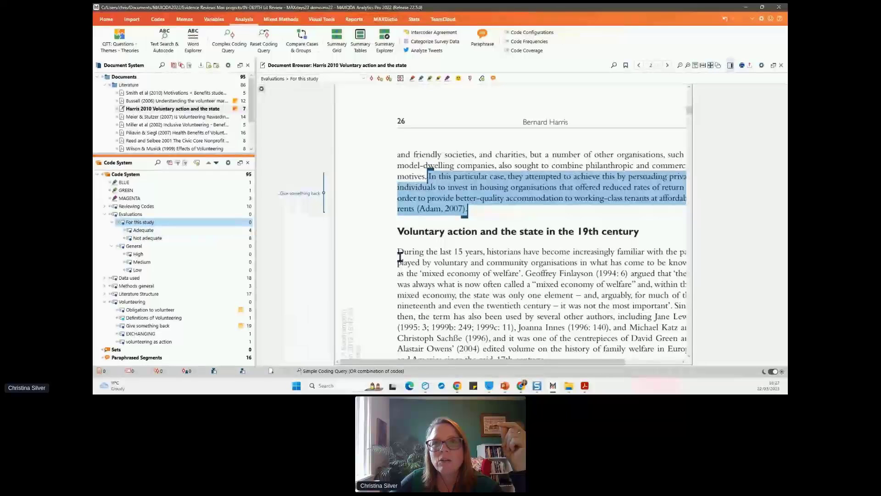
Step: Code the Harris 2010 paragraph starting "During the last 15 years" with the Qual subcode of Methods general
drag(398, 252, 547, 303)
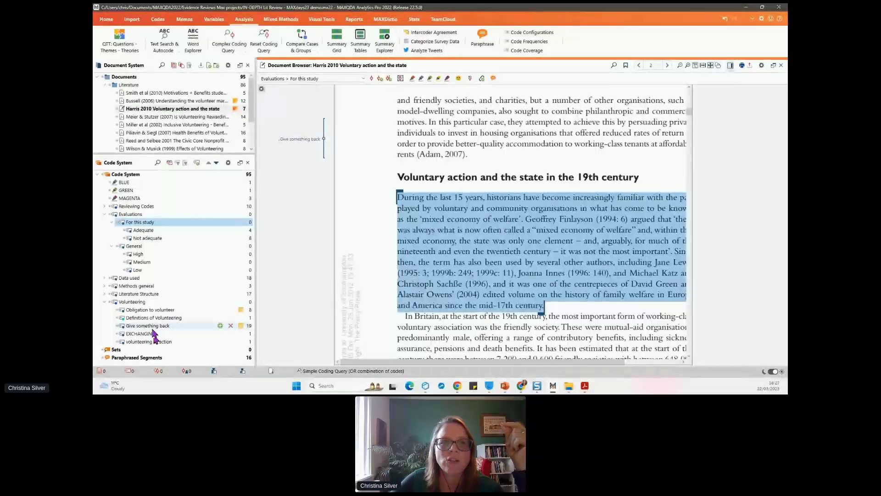
click(104, 285)
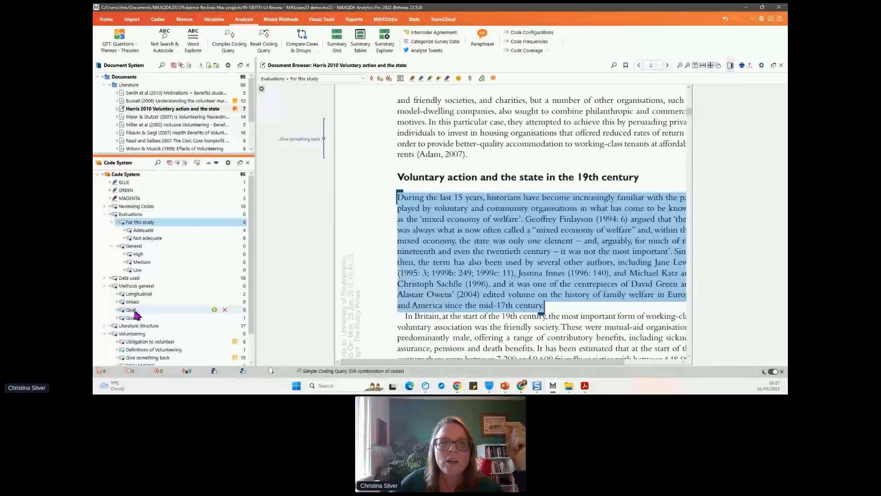
click(131, 311)
drag(131, 314, 451, 245)
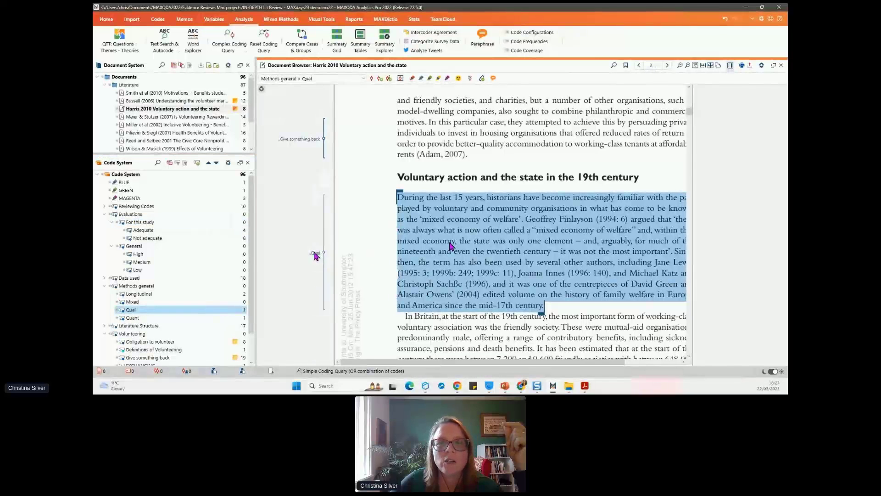
Step: Code the same Harris 2010 paragraph with the High subcode under Evaluations > General
click(138, 255)
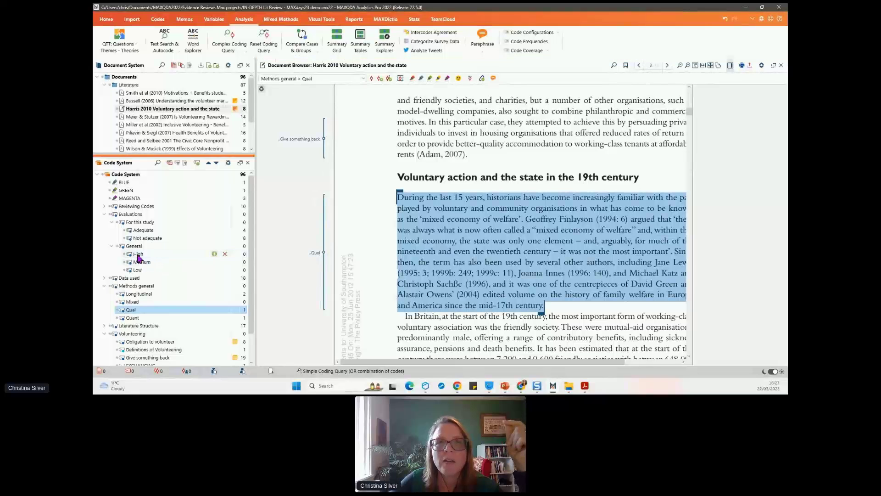
click(138, 255)
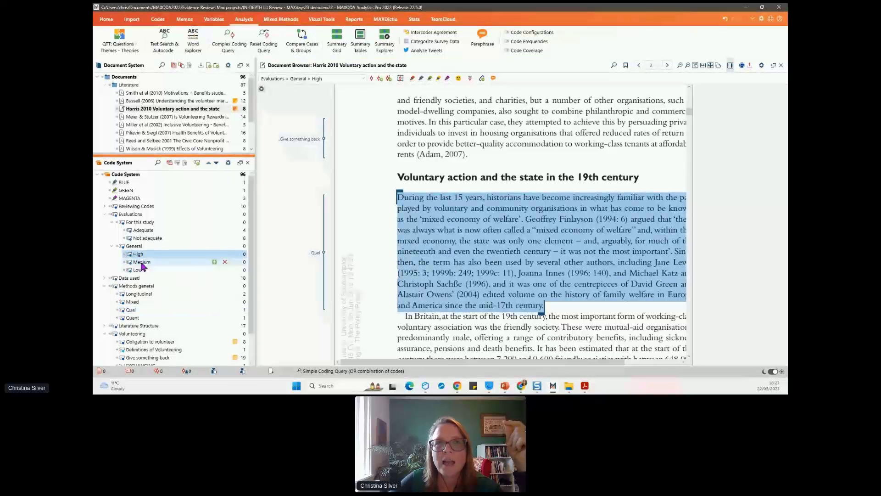
drag(138, 254, 379, 251)
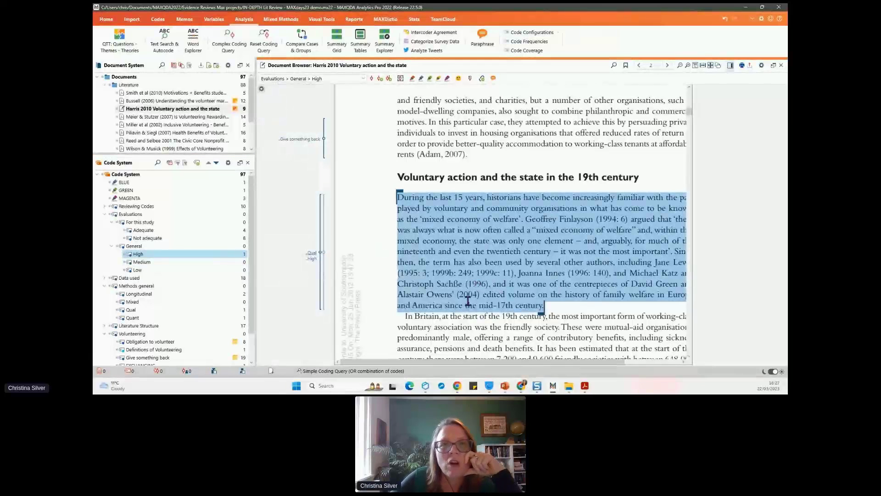
Step: Delete the High coding from the "During the last 15 years" paragraph
click(312, 260)
right_click(313, 262)
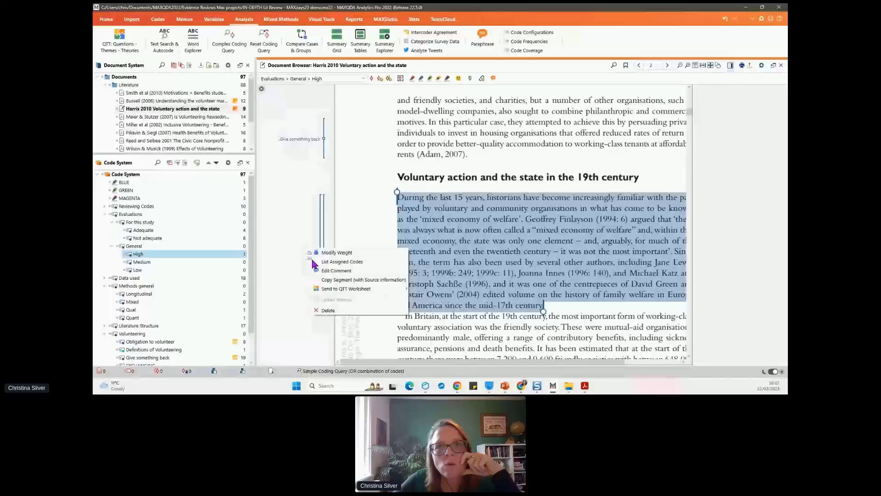
click(328, 312)
click(425, 242)
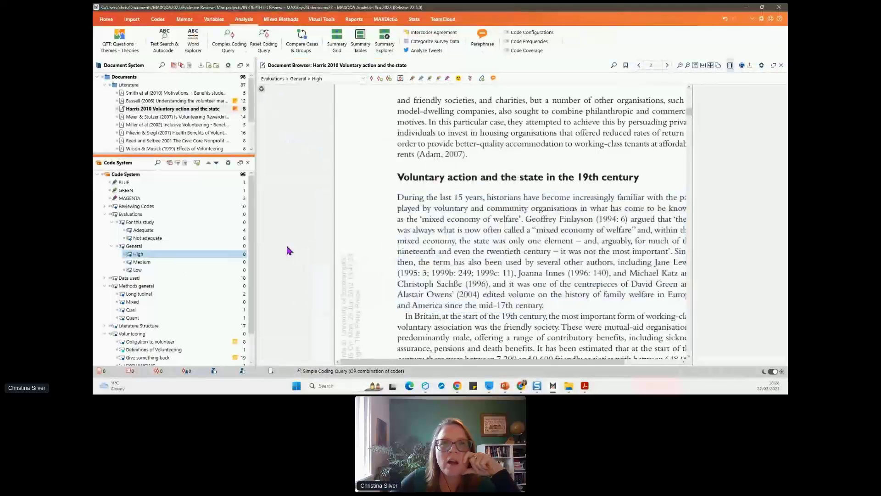
Step: Select the Qual-coded segment in Harris 2010 and narrow the document and code lists to show the full text width
drag(232, 269, 324, 252)
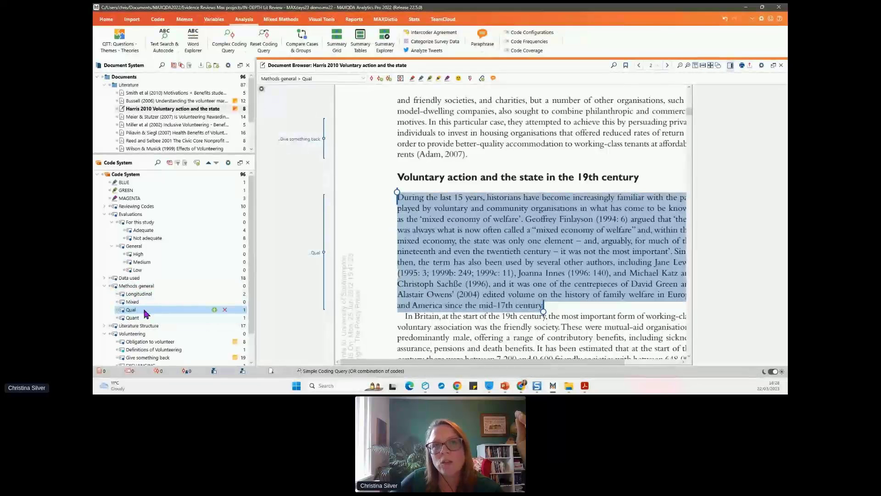
scroll(142, 307, down, 1)
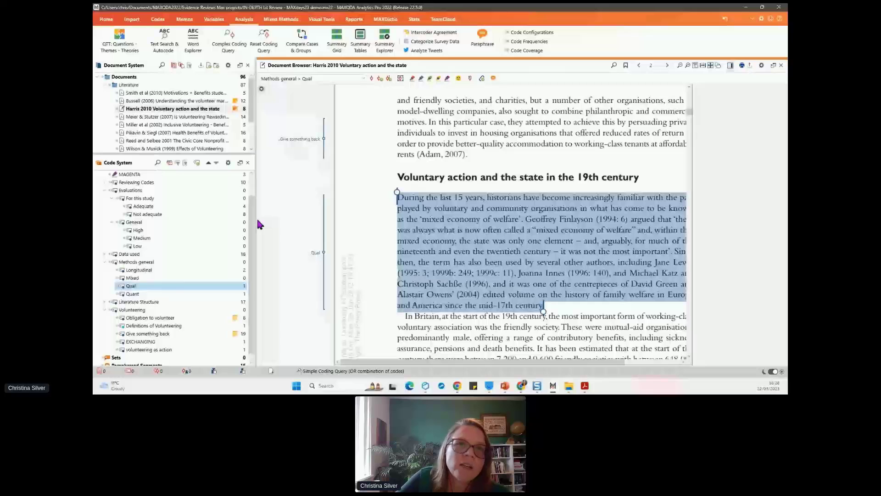
drag(257, 224, 234, 215)
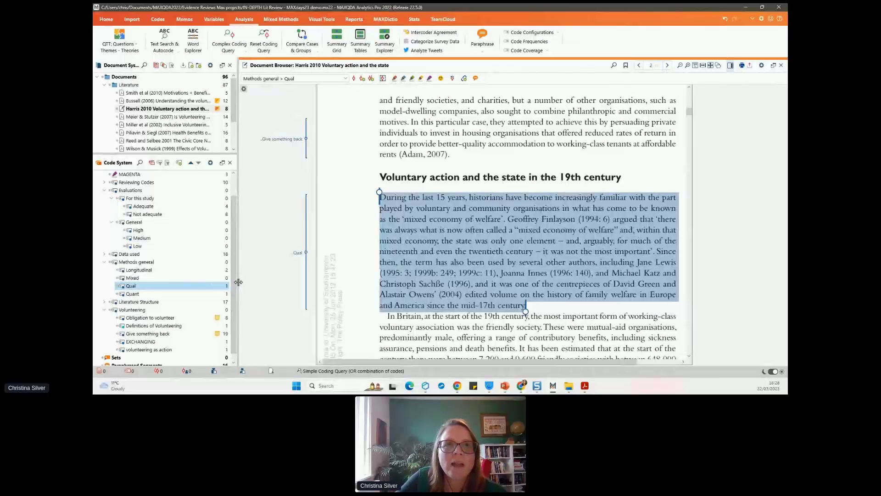
Step: Activate the Data used codes and cross them with Adequate and Not adequate as columns in the Code Relations Browser, using intersection in a segment
click(104, 254)
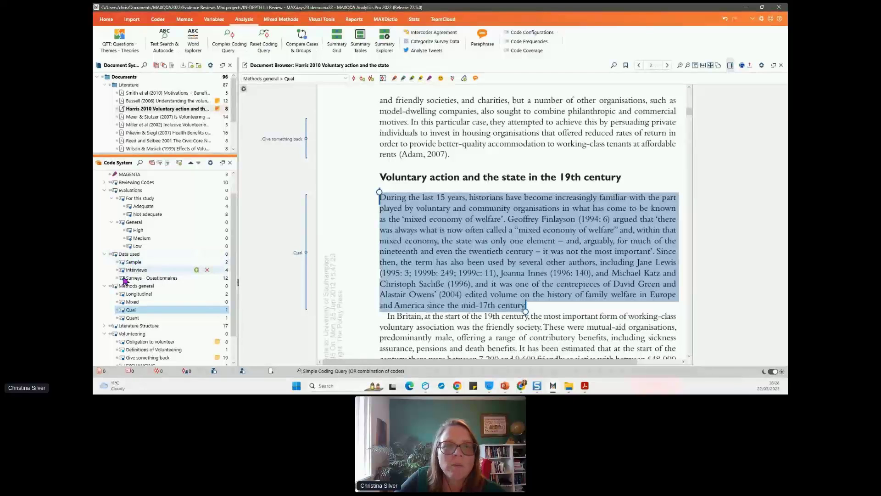
click(111, 254)
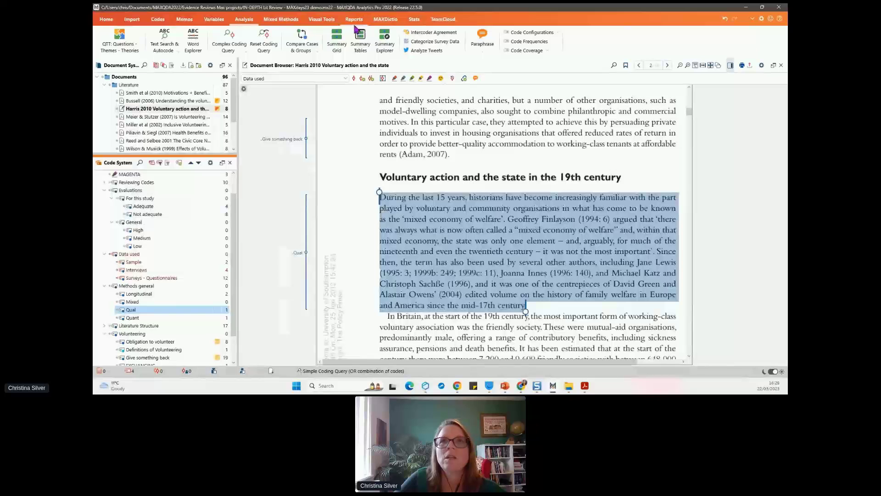
click(320, 20)
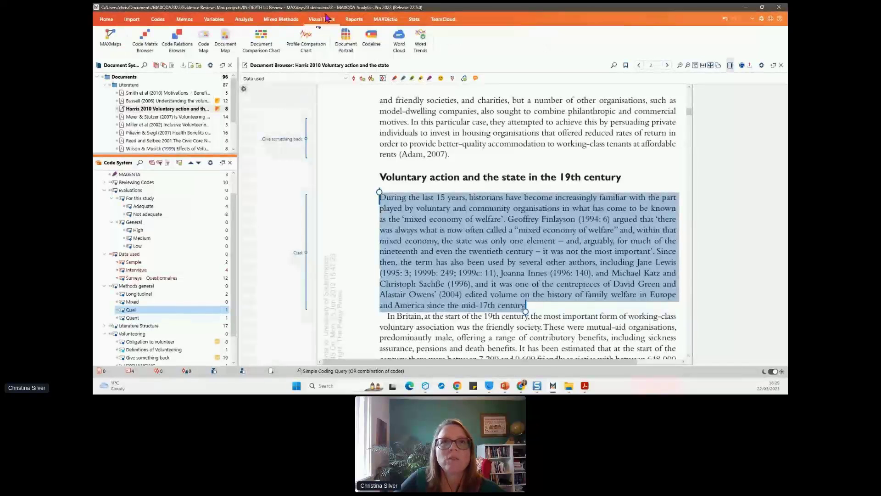
click(176, 36)
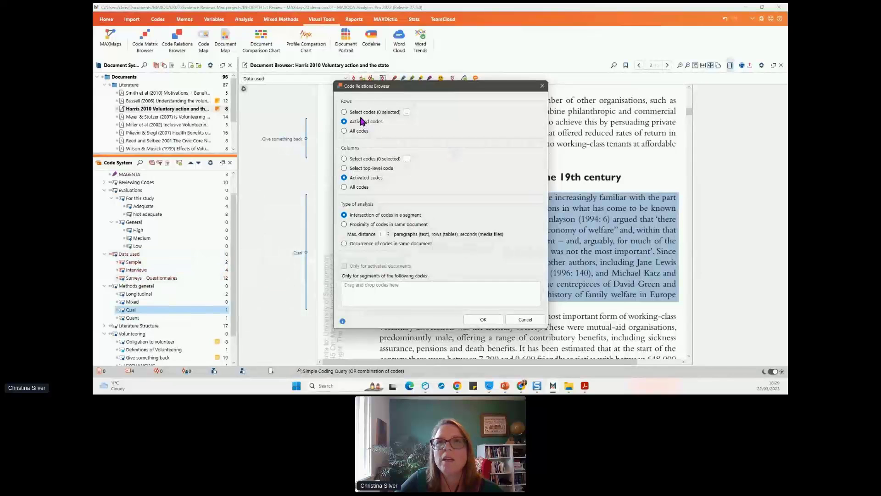
click(344, 158)
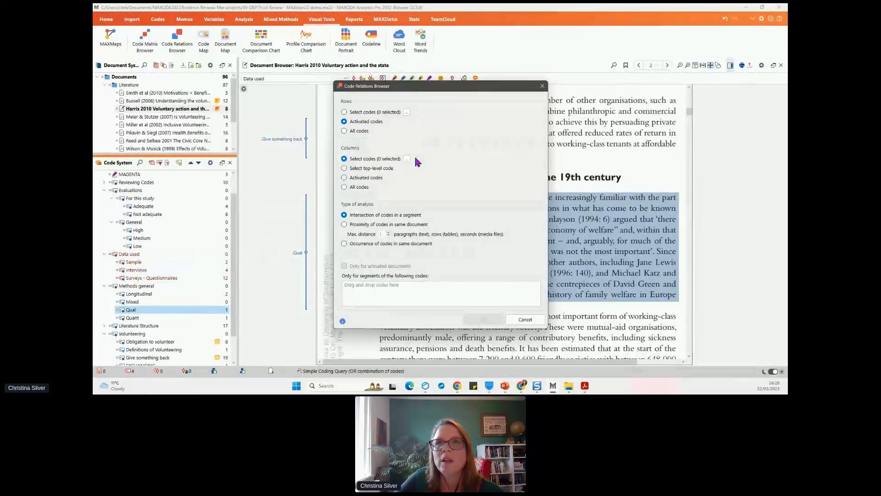
click(407, 158)
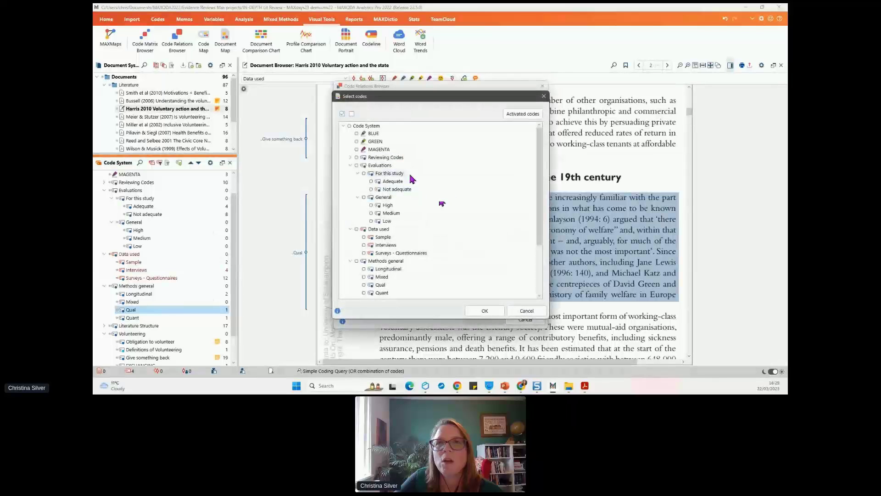
click(371, 181)
click(371, 189)
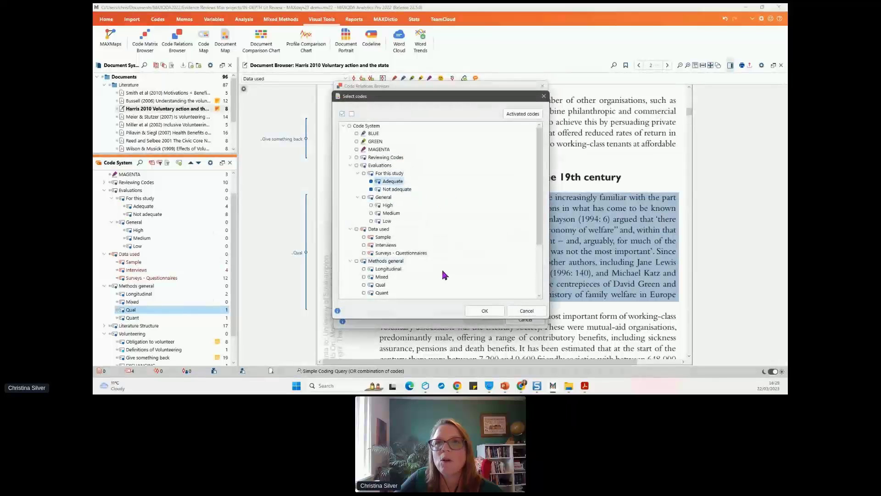
click(483, 311)
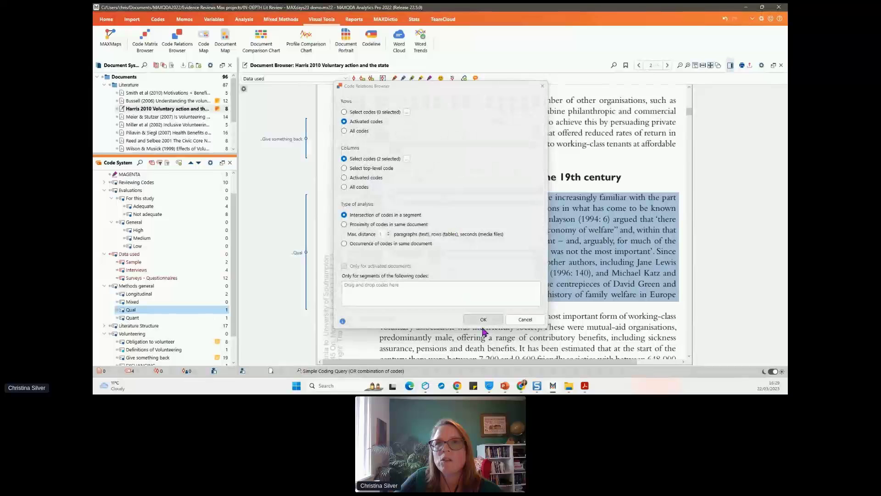
click(484, 321)
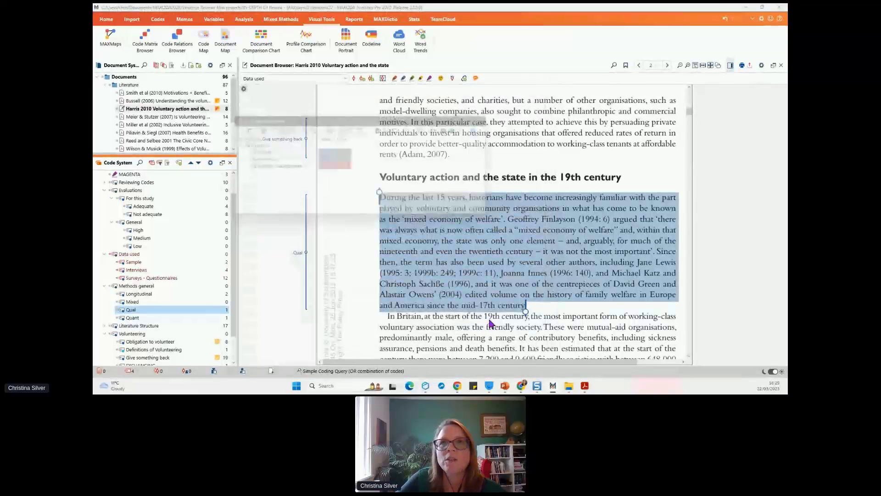
Step: Shrink the code relations matrix window, examine the matrix with hits counted once per document, and close it
drag(339, 142, 387, 136)
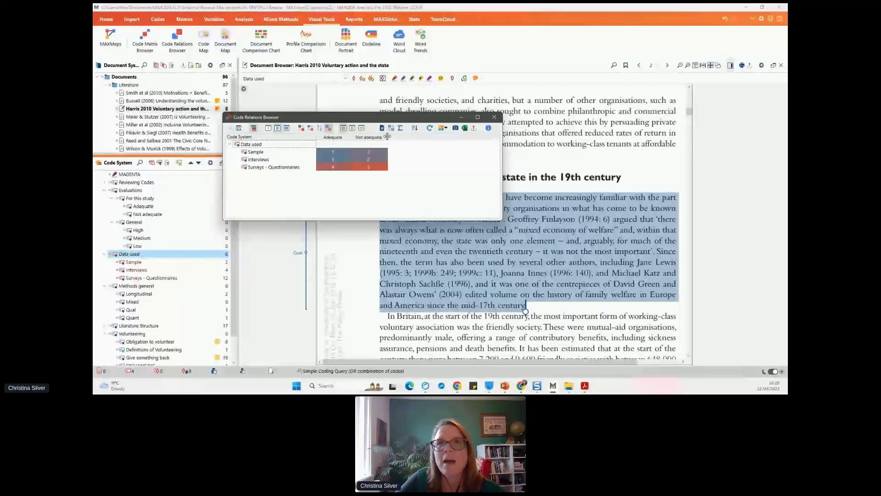
drag(502, 219, 428, 189)
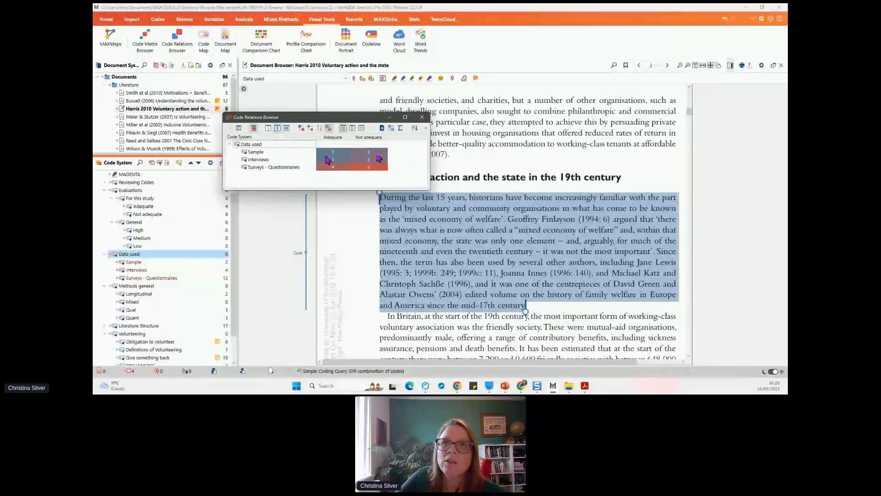
click(382, 128)
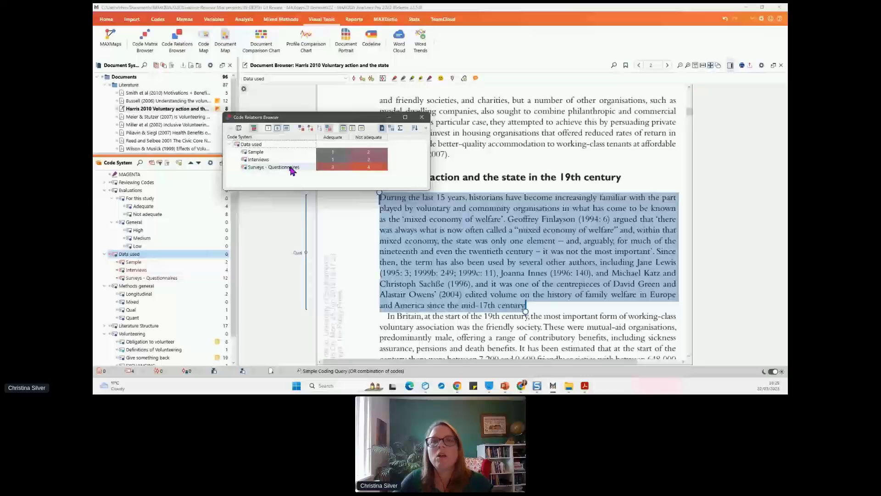
click(422, 117)
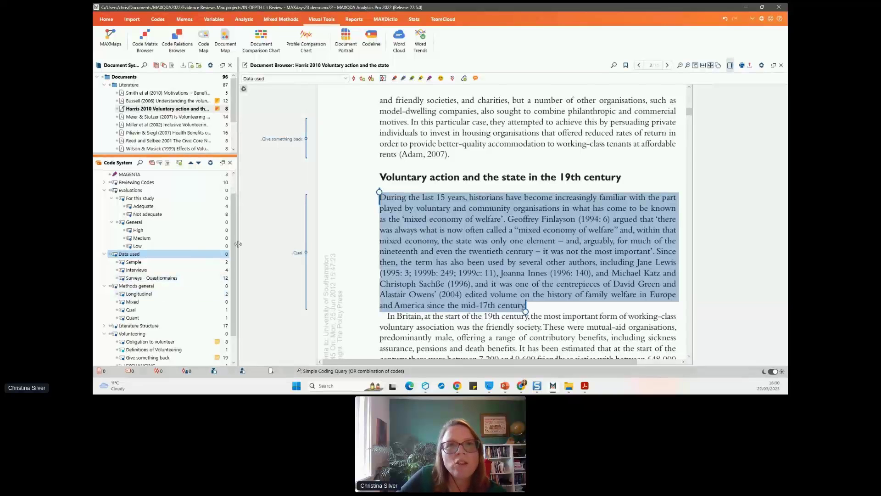
Step: Widen the document and code lists and activate the Surveys - Questionnaires code under Data used
drag(238, 243, 256, 260)
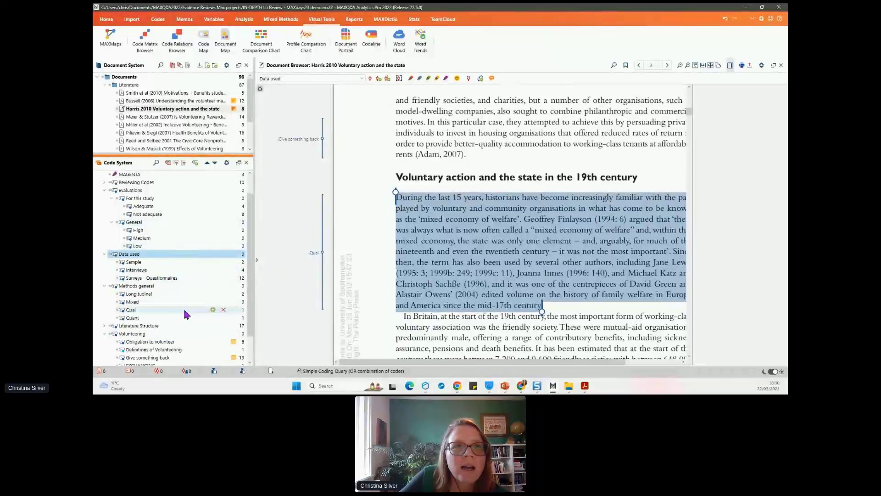
click(143, 277)
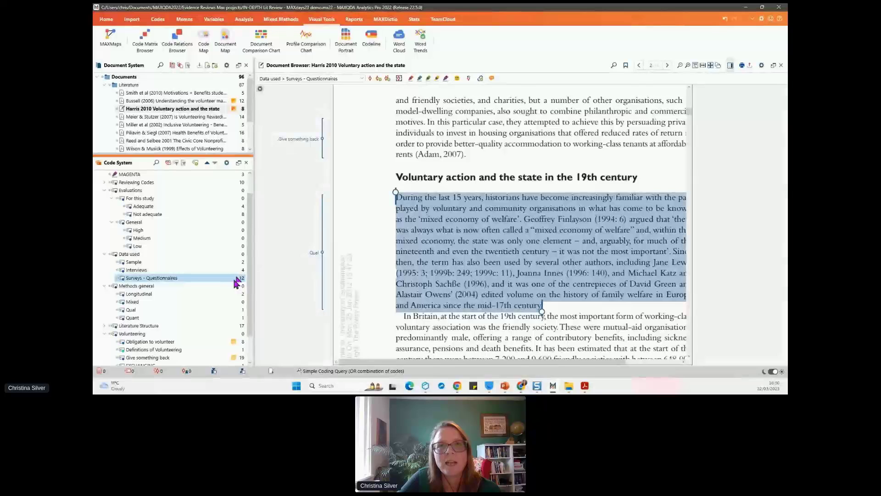
click(118, 278)
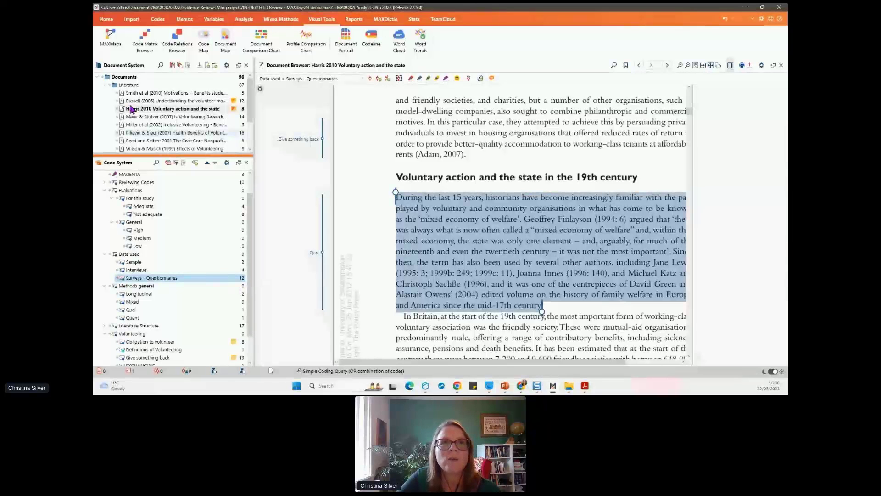
Step: Show the retrieved segments for the activated Surveys - Questionnaires code and enlarge their pane over most of the document text
click(131, 108)
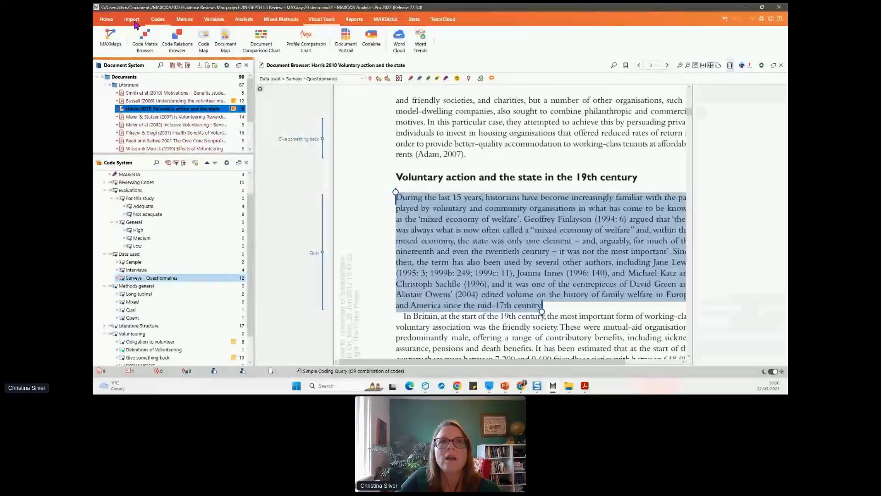
click(106, 19)
click(271, 41)
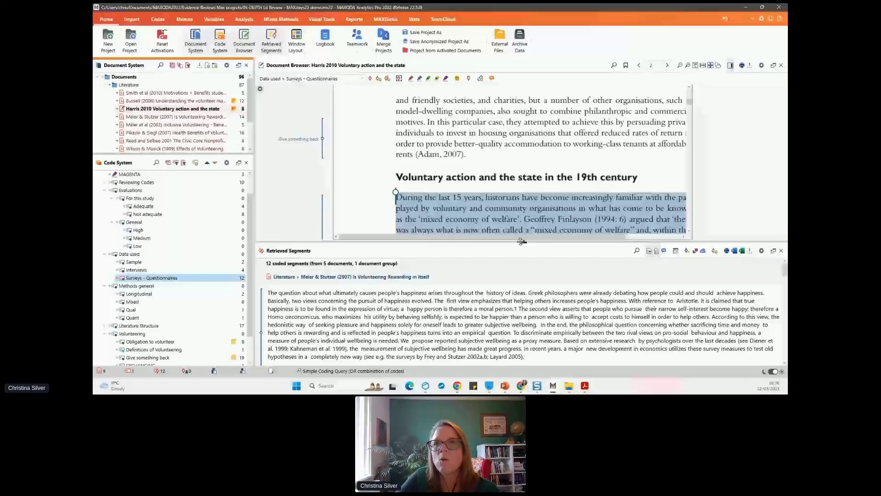
drag(521, 242, 513, 152)
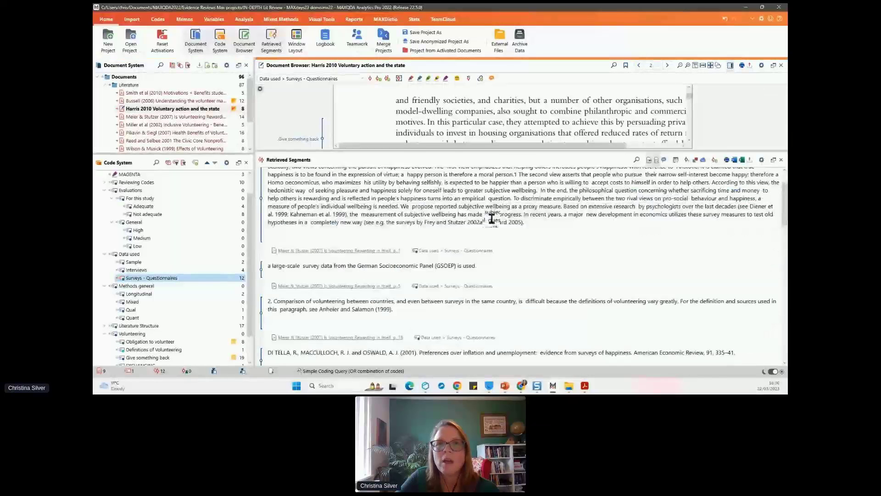
Step: Read through the retrieved Surveys - Questionnaires segments across the literature documents, giving them slightly more width
scroll(492, 219, down, 10)
scroll(492, 218, down, 6)
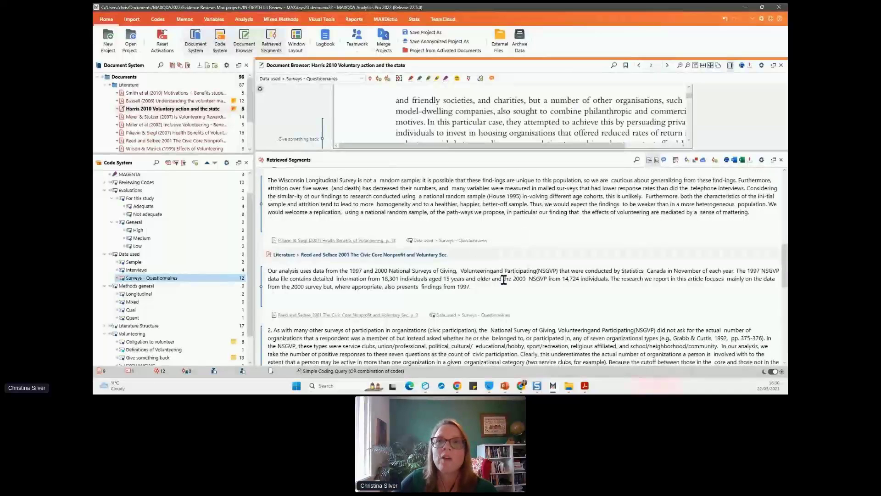
scroll(503, 280, down, 4)
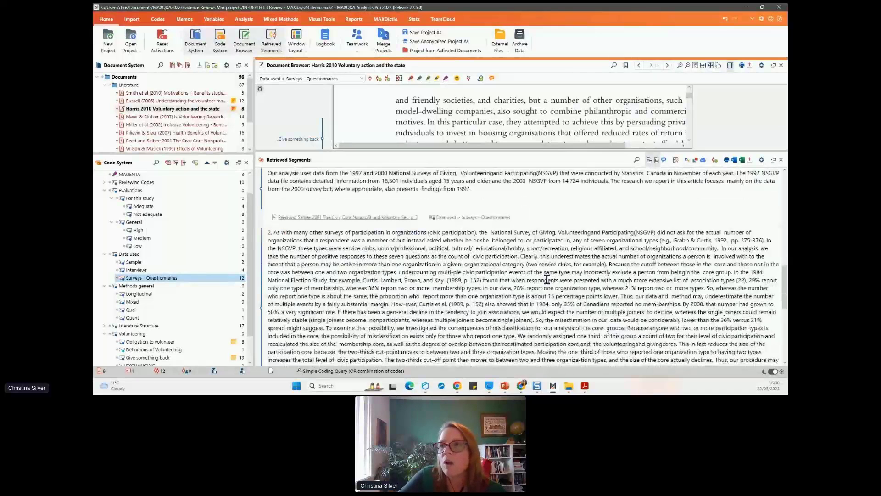
scroll(548, 283, down, 5)
scroll(554, 284, down, 5)
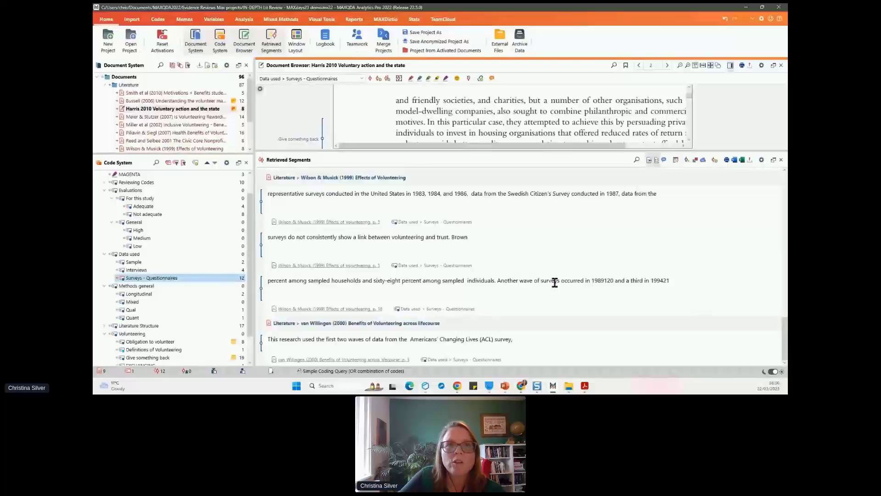
scroll(554, 282, up, 5)
scroll(557, 284, up, 3)
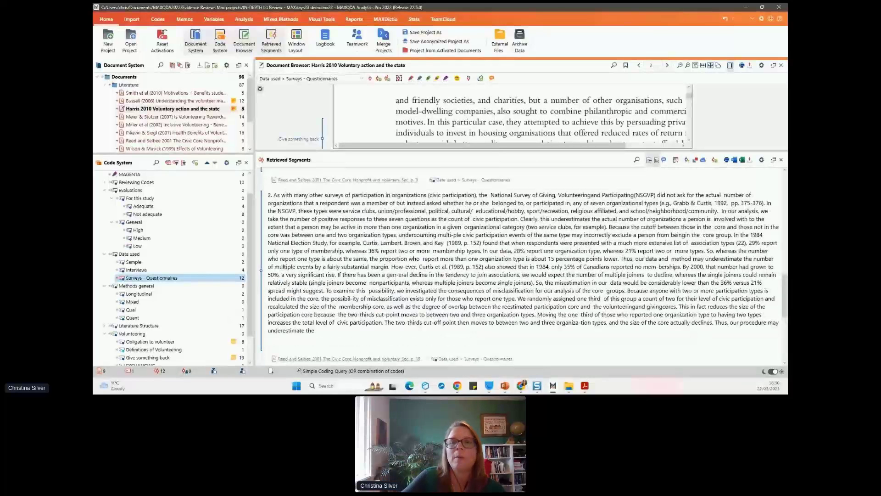
scroll(523, 270, up, 3)
scroll(553, 289, up, 3)
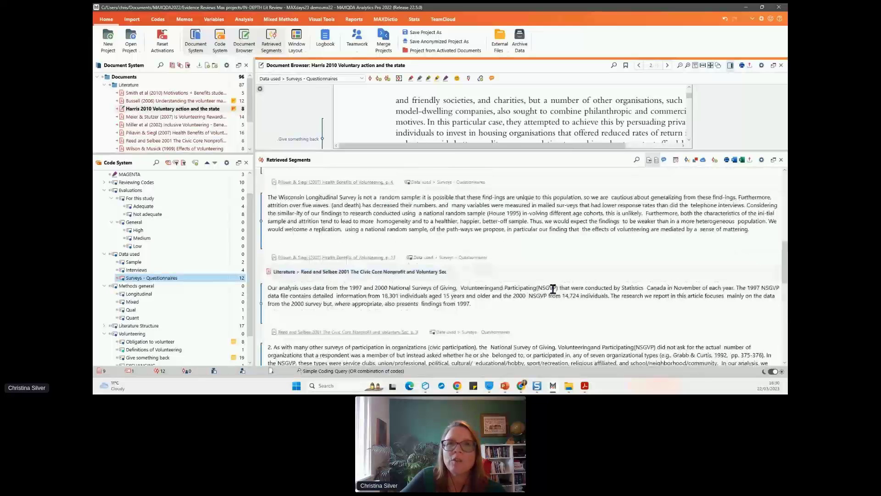
scroll(553, 288, up, 3)
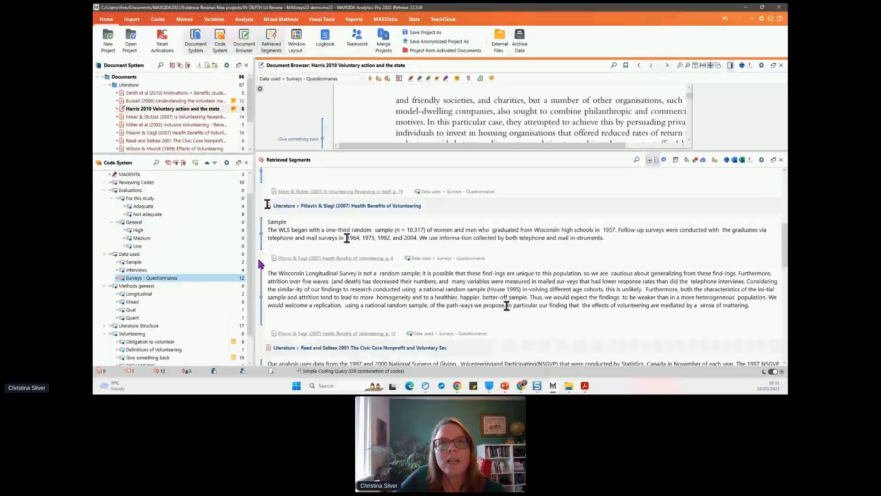
drag(253, 258, 247, 258)
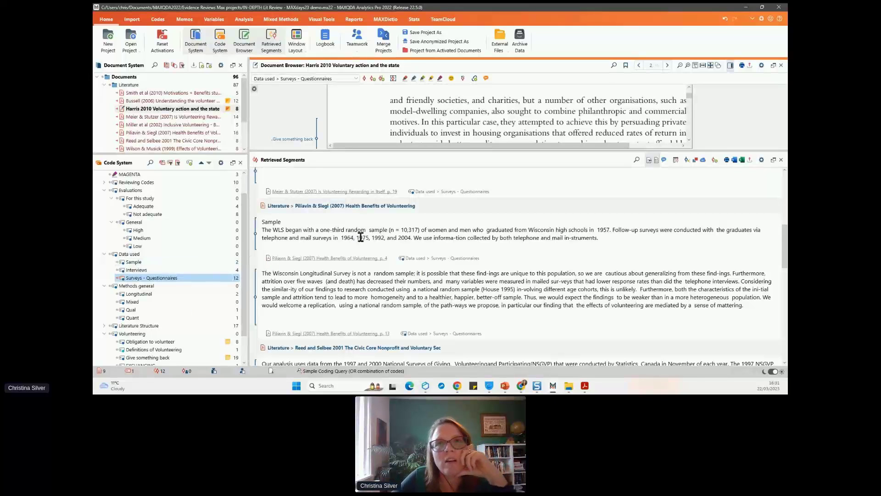
Step: Examine the list of document variables and their values for all documents in the data editor, and shrink its window
click(214, 19)
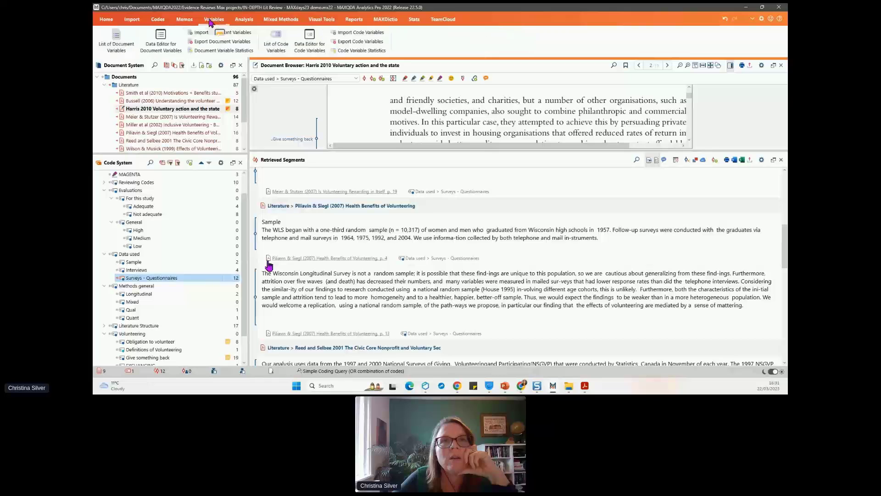
click(123, 40)
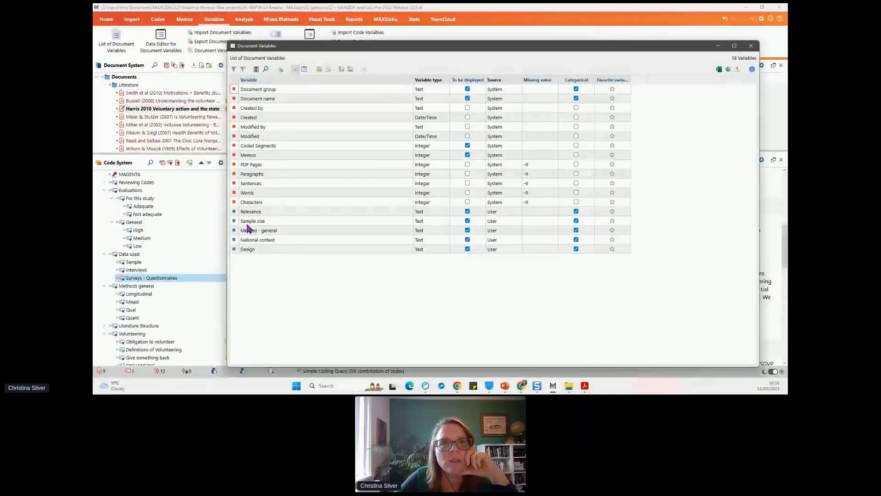
click(303, 69)
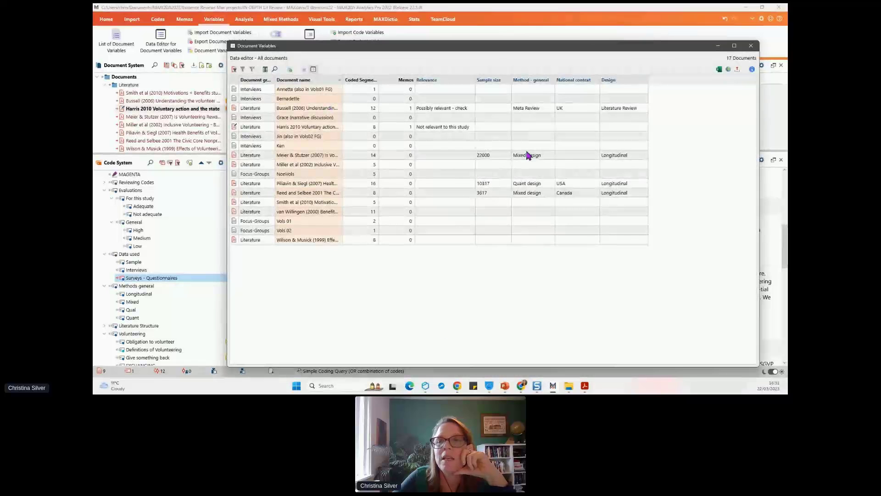
drag(756, 363, 686, 271)
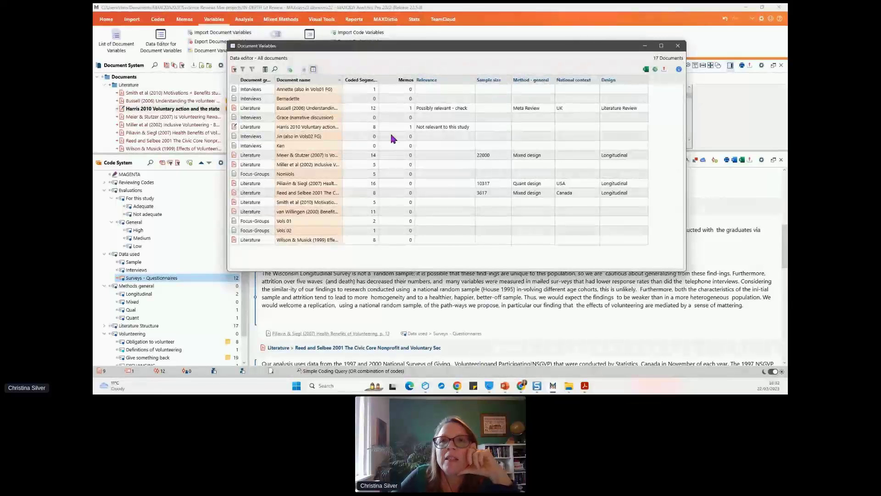
Step: Create a new document variable of type Text named "data type"
click(313, 70)
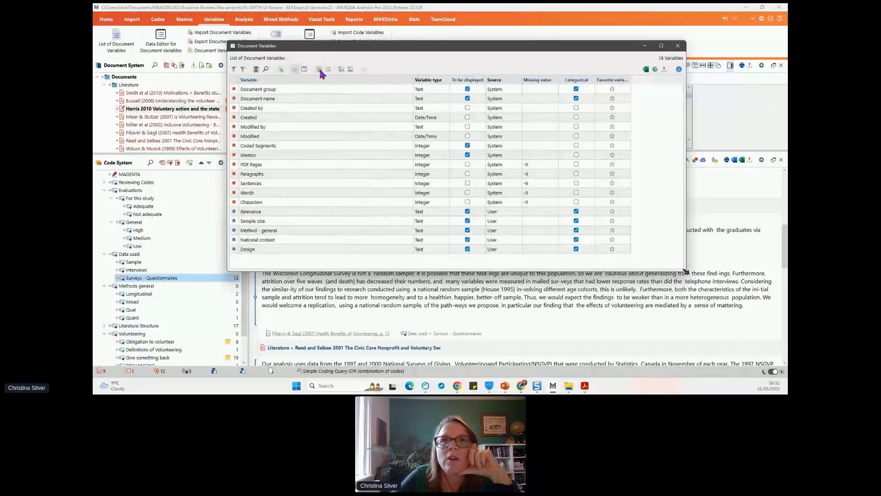
click(319, 70)
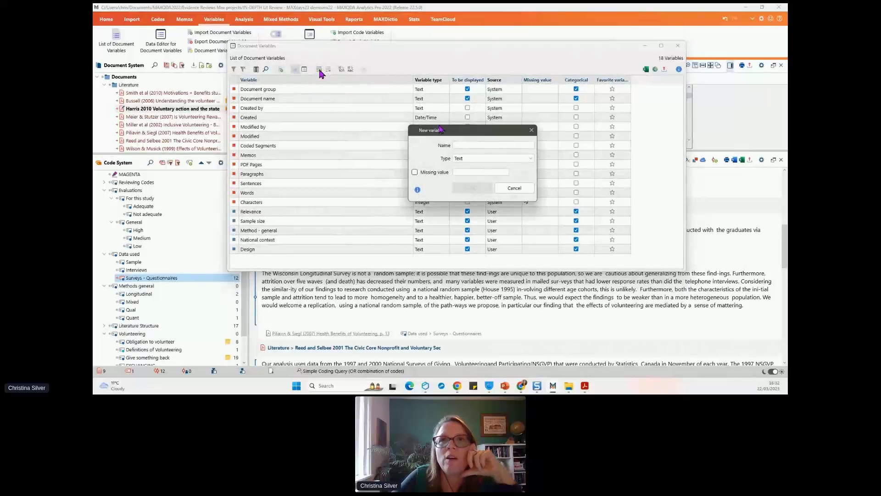
text(data type)
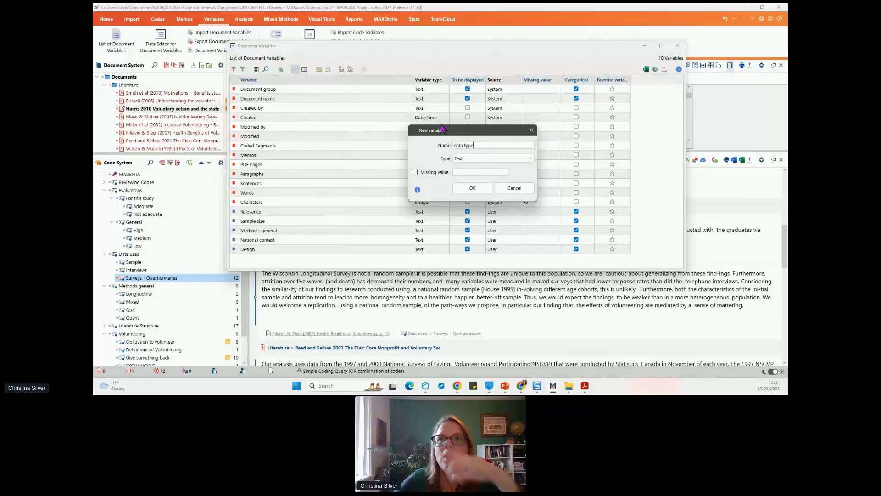
click(472, 187)
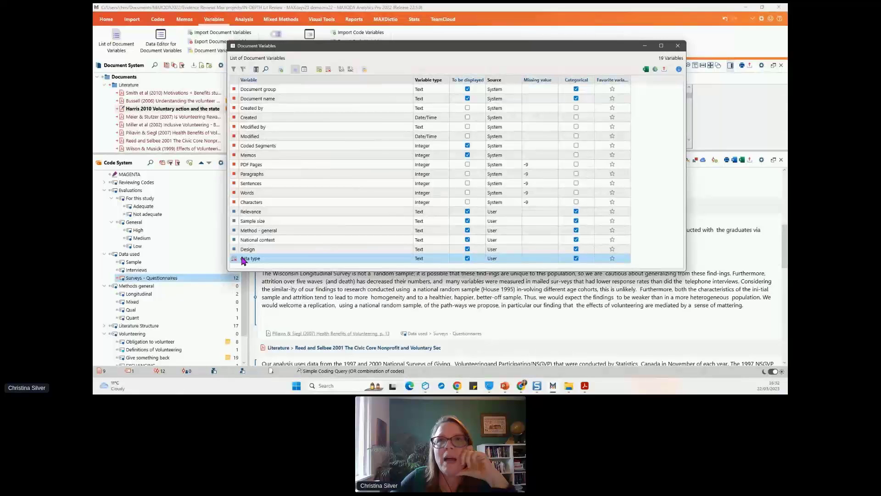
Step: Limit the variables data editor to the activated literature documents and set the data type of Harris 2010 to "survey"
click(304, 69)
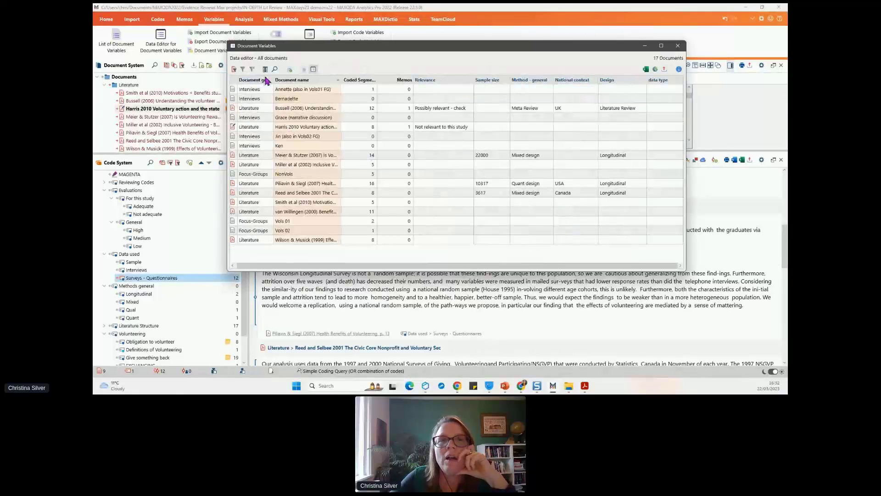
click(234, 69)
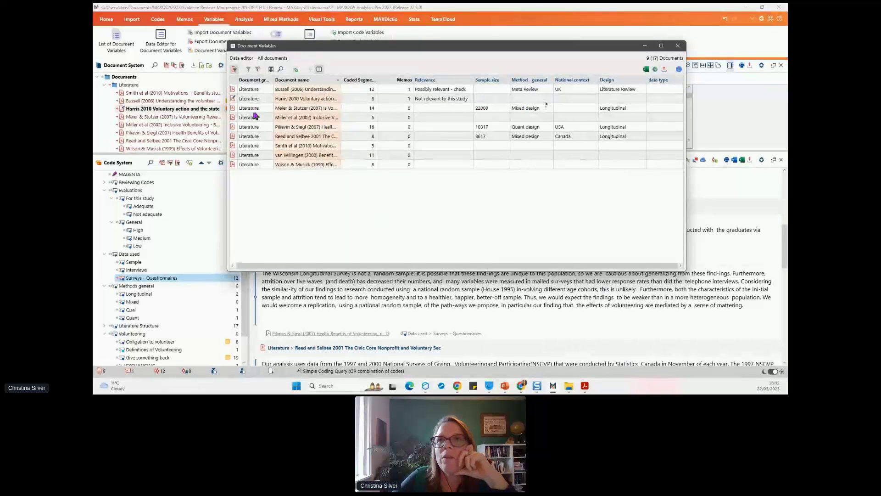
click(658, 99)
double_click(658, 99)
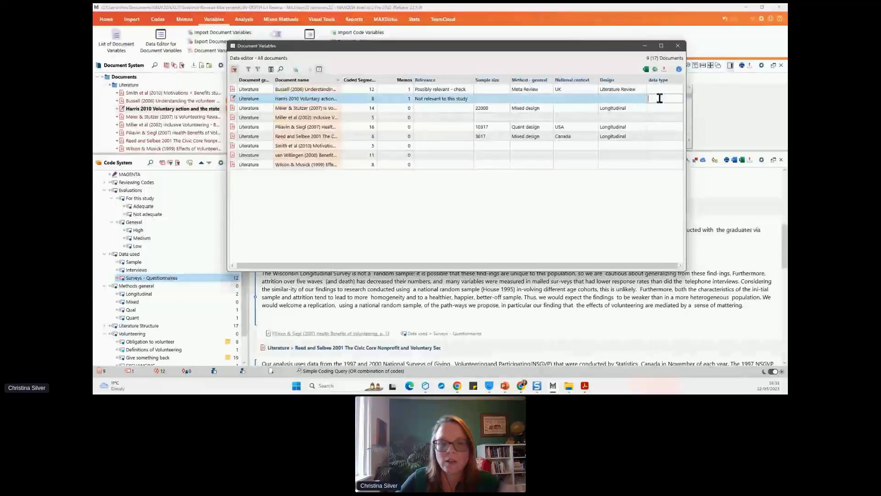
text(survey)
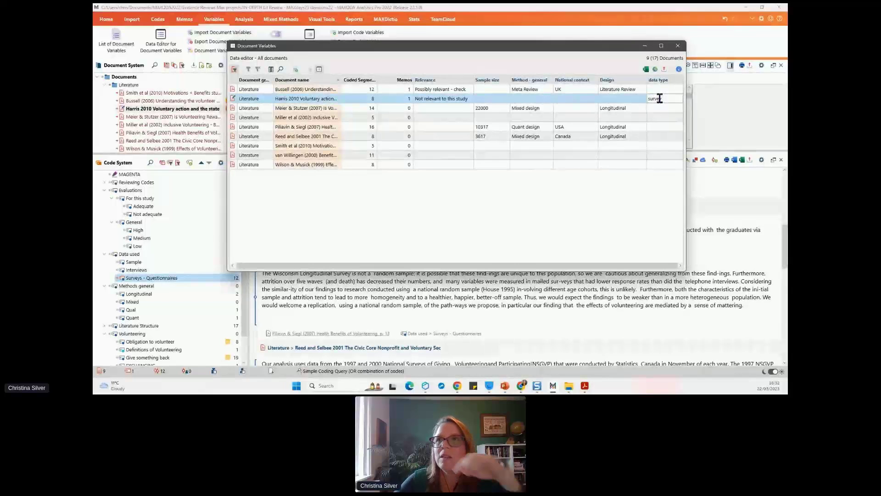
key(Return)
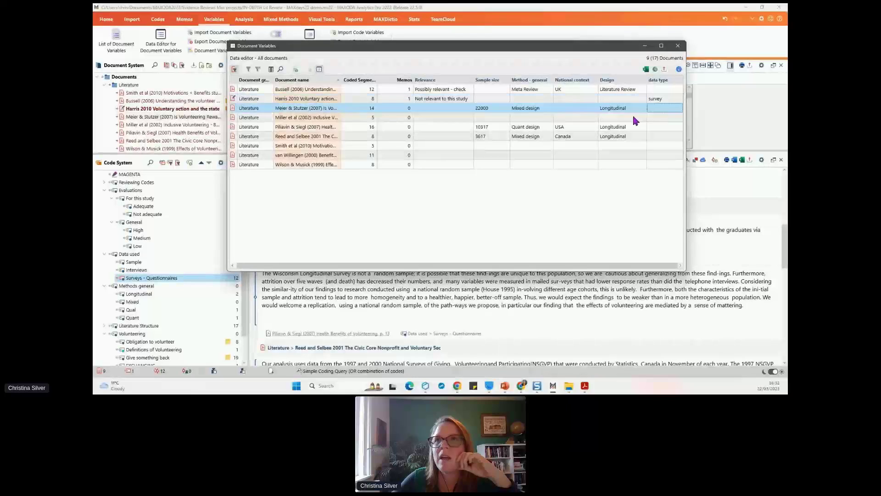
Step: Set the data type of Reed and Selbee 2001 to "interview" and close the document variables window
click(663, 137)
click(663, 136)
text(int)
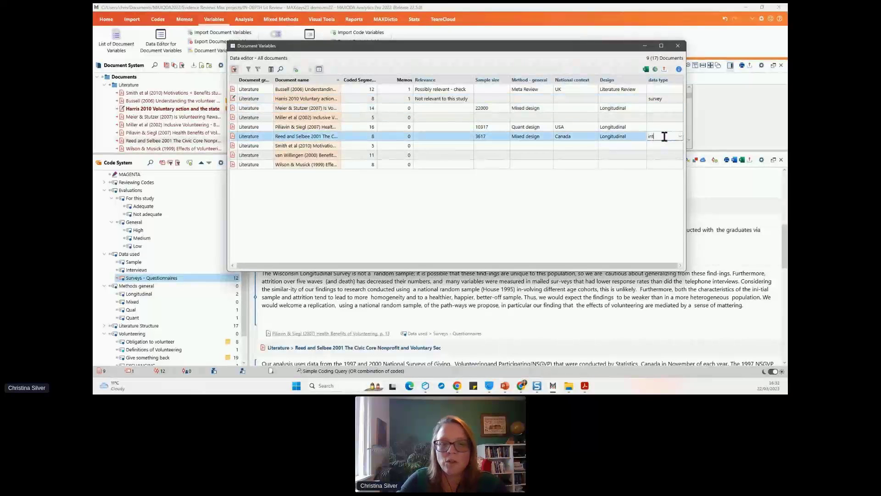
text(erview)
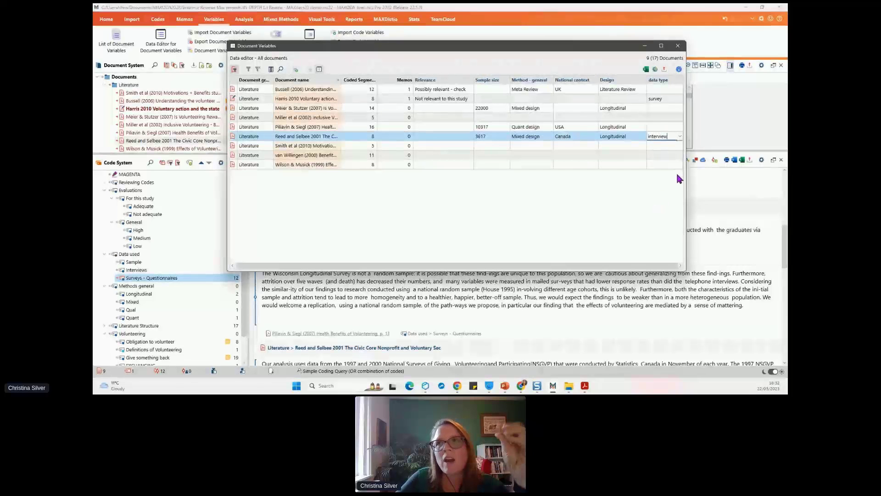
click(331, 99)
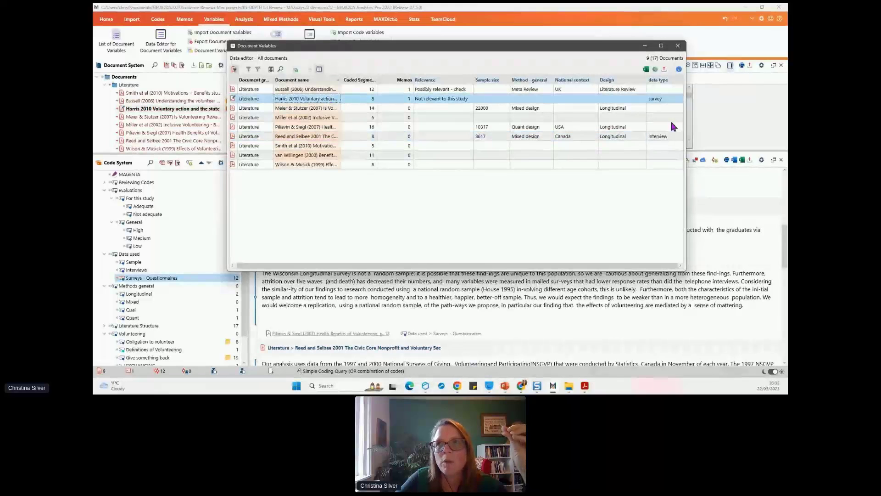
click(664, 138)
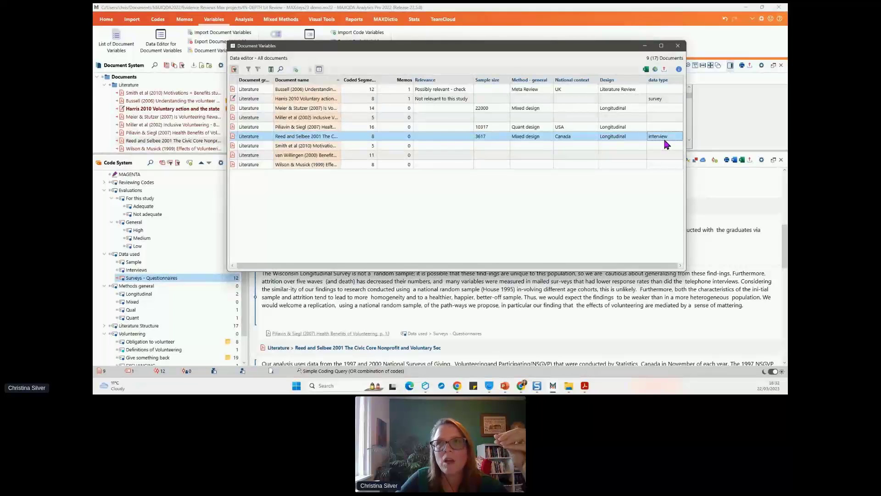
click(676, 47)
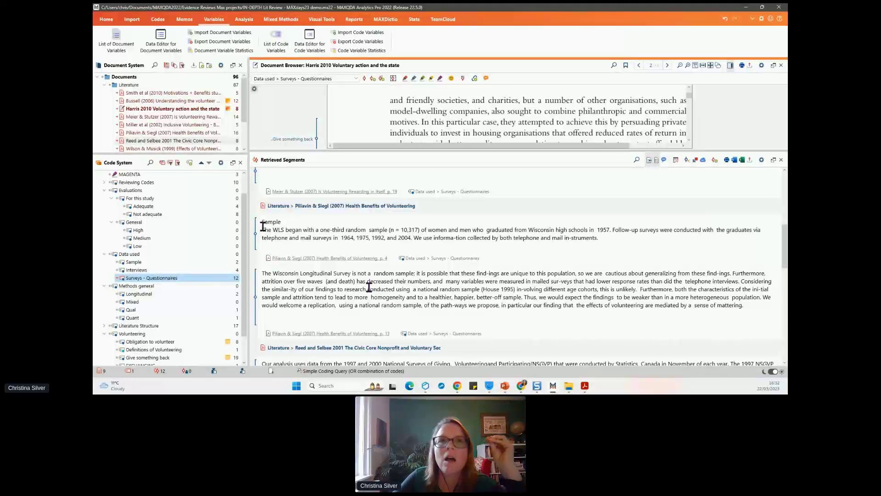
Step: Enlarge the document list to show all document groups and sets, adjust its width, and reset all document and code activations
drag(244, 237, 235, 236)
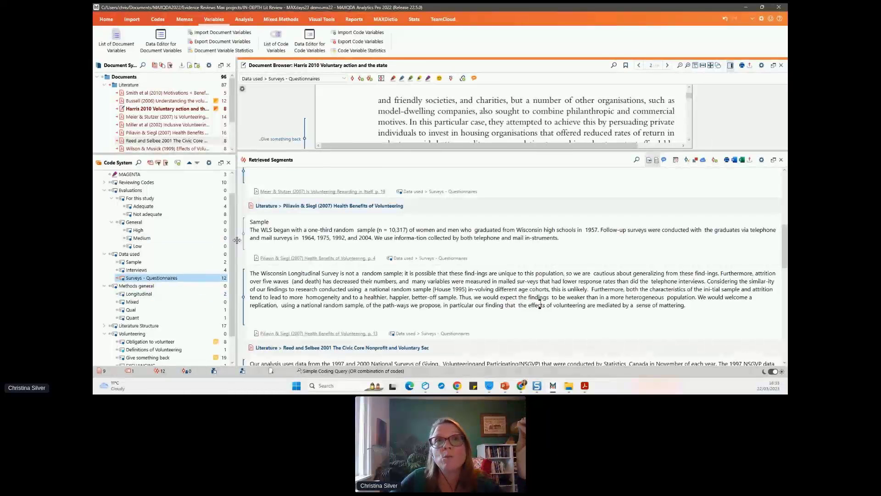
drag(210, 155, 210, 212)
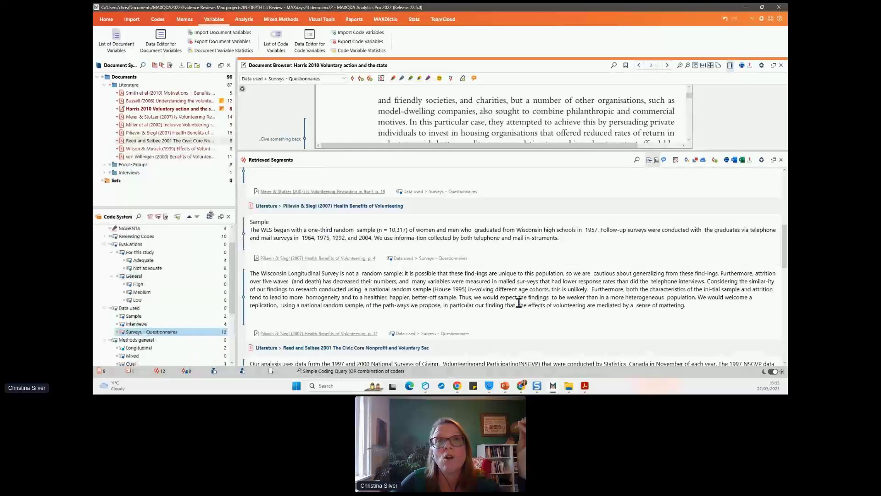
click(117, 76)
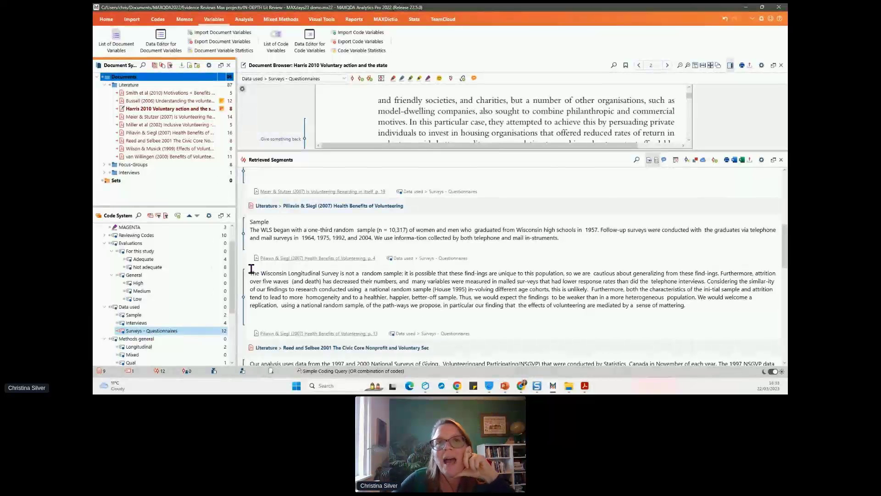
drag(237, 285, 242, 280)
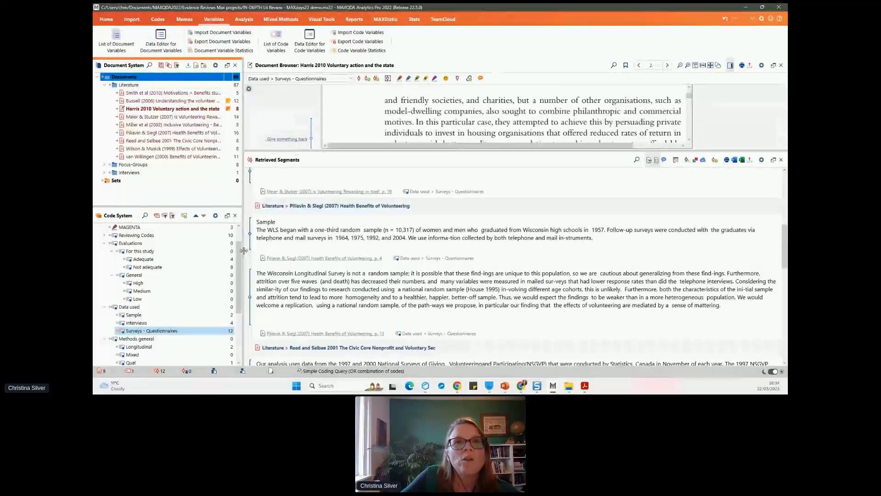
drag(243, 250, 248, 249)
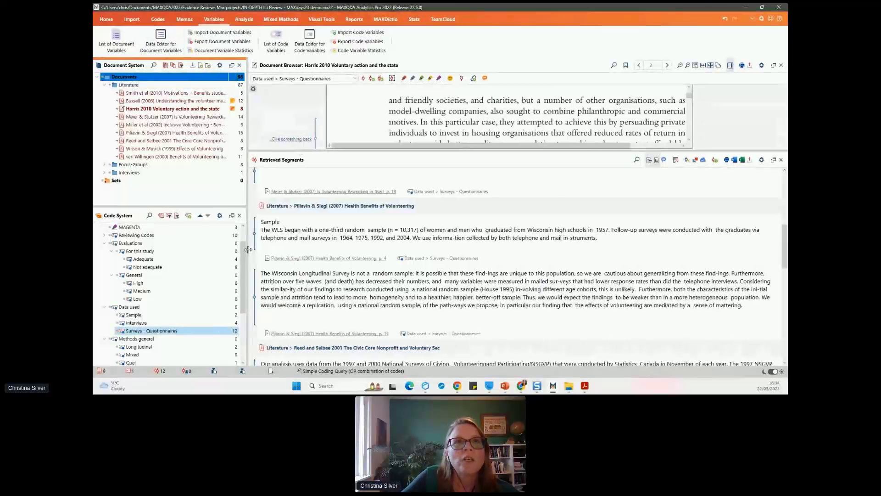
click(106, 19)
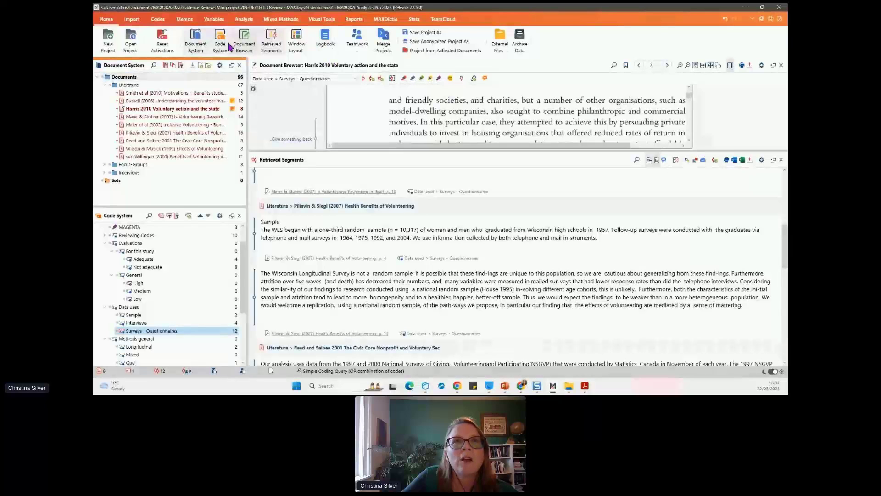
click(162, 40)
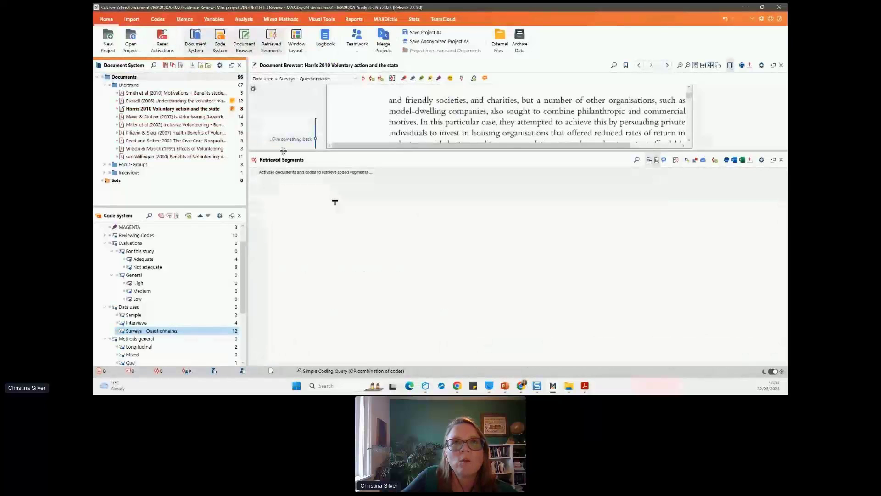
Step: Enlarge the document browser, switch to the PowerPoint slide show and advance to the slide on coding across materials
drag(283, 150, 311, 233)
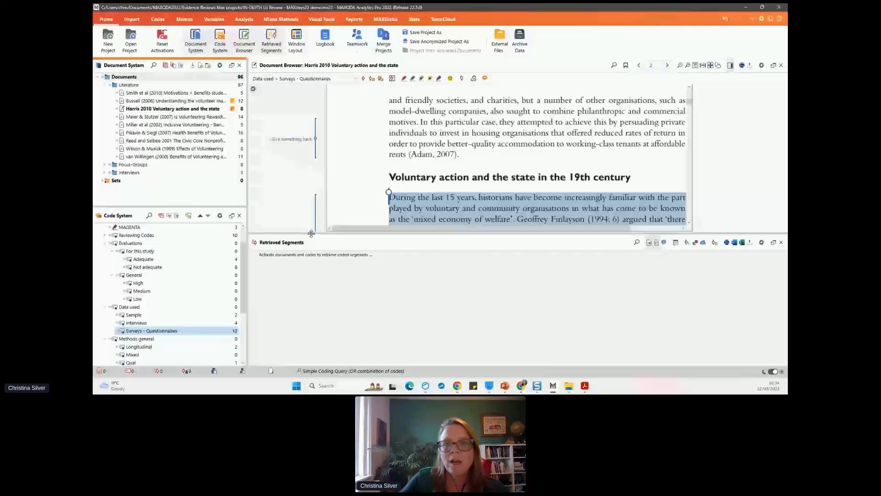
mouse_move(506, 388)
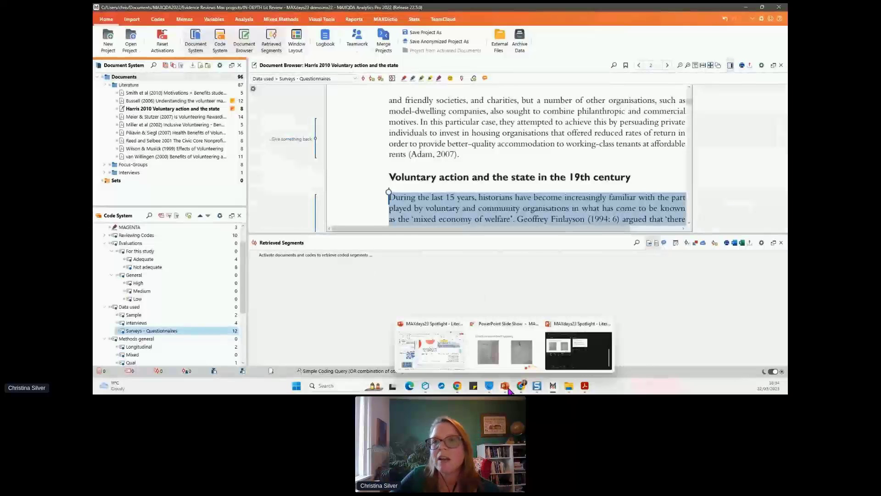
click(500, 356)
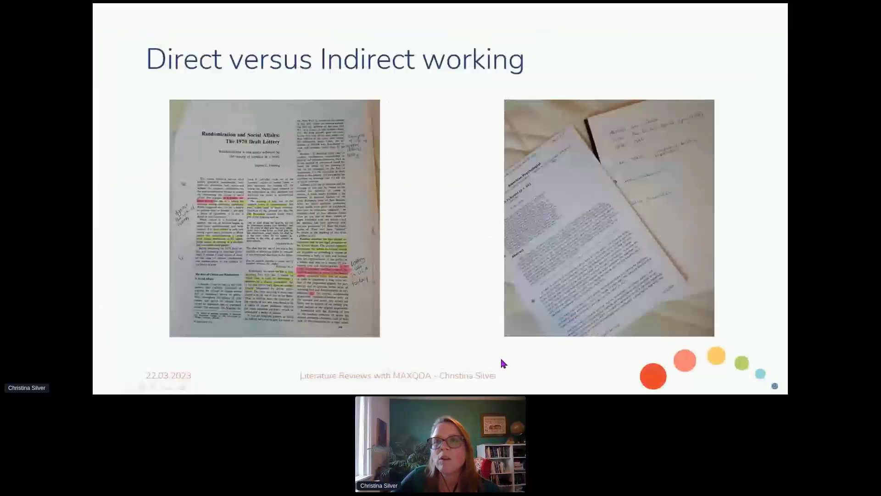
click(480, 334)
click(482, 334)
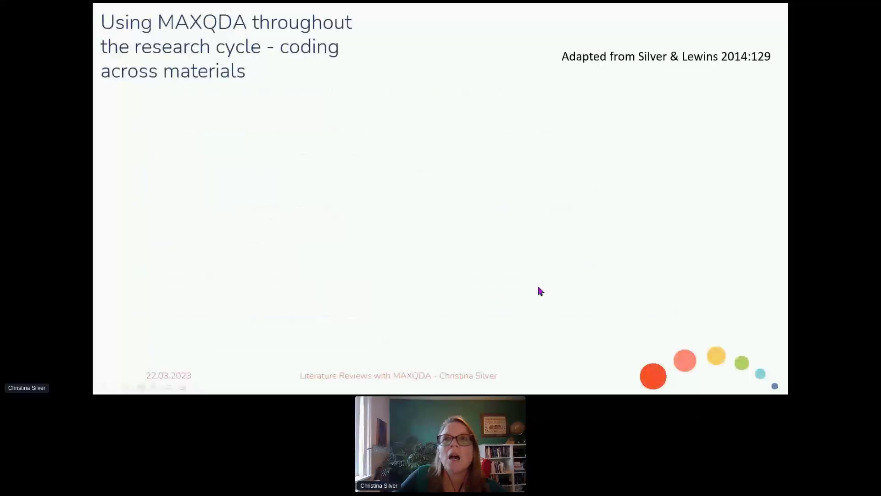
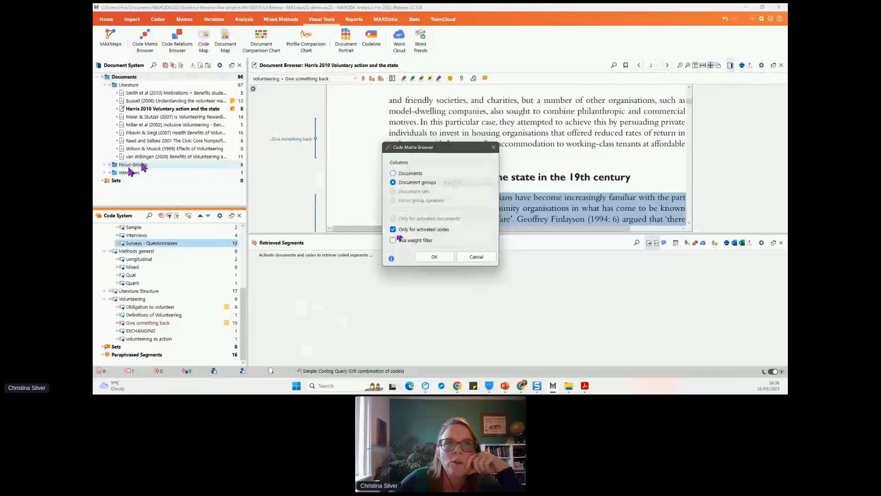
Step: Expand the Focus-Groups and Interviews document groups and generate the Code Matrix Browser by document groups for activated codes only
click(104, 165)
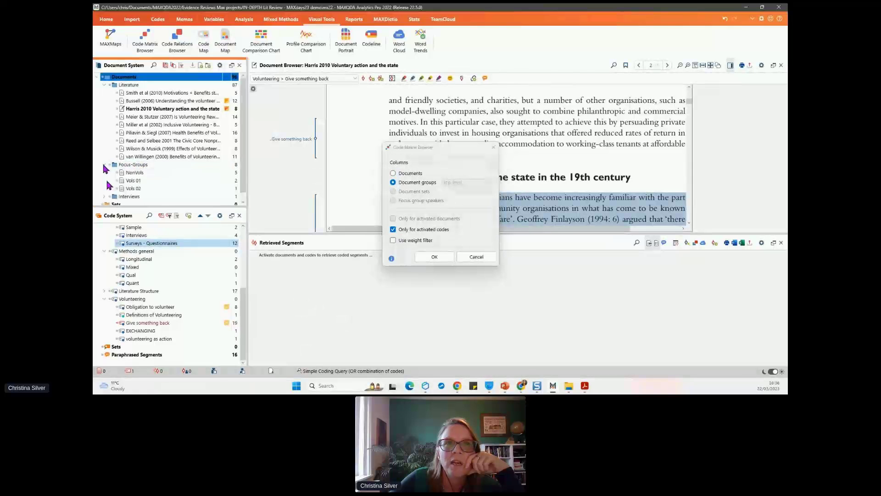
scroll(115, 162, down, 1)
click(104, 189)
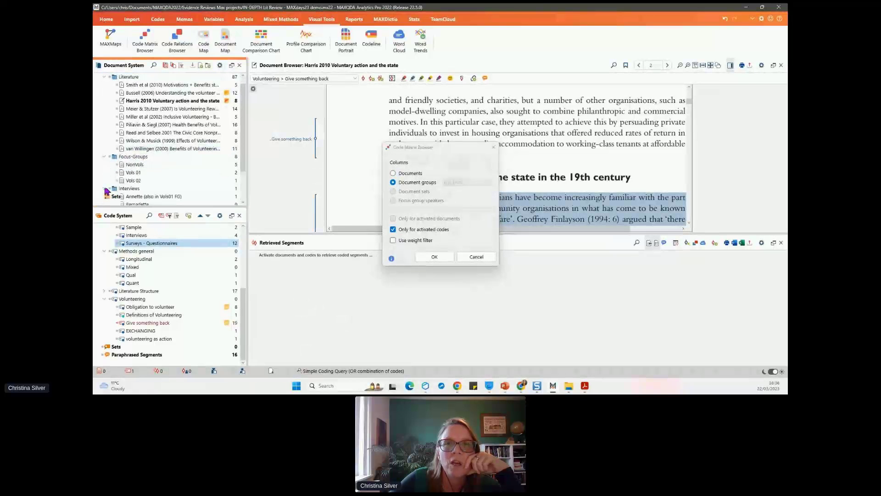
click(434, 257)
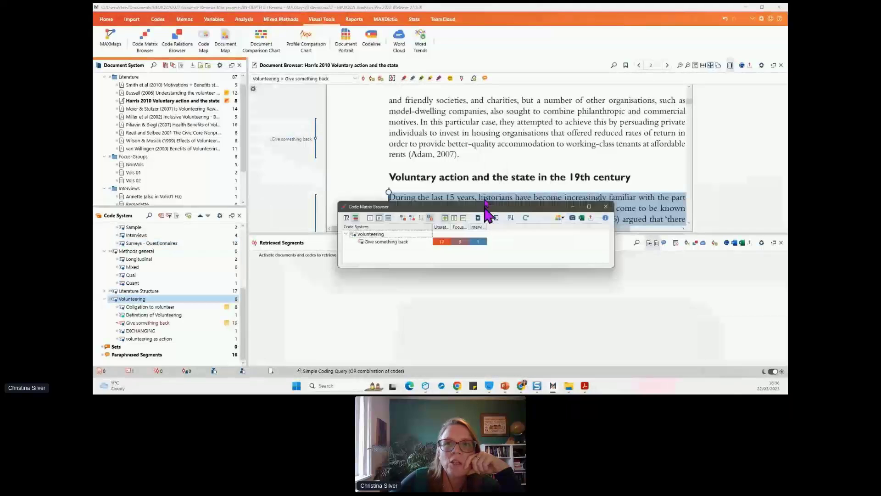
Step: Resize the Code Matrix Browser window and widen its columns to show the full Literature, Focus-Groups and Interviews names
drag(616, 178, 573, 214)
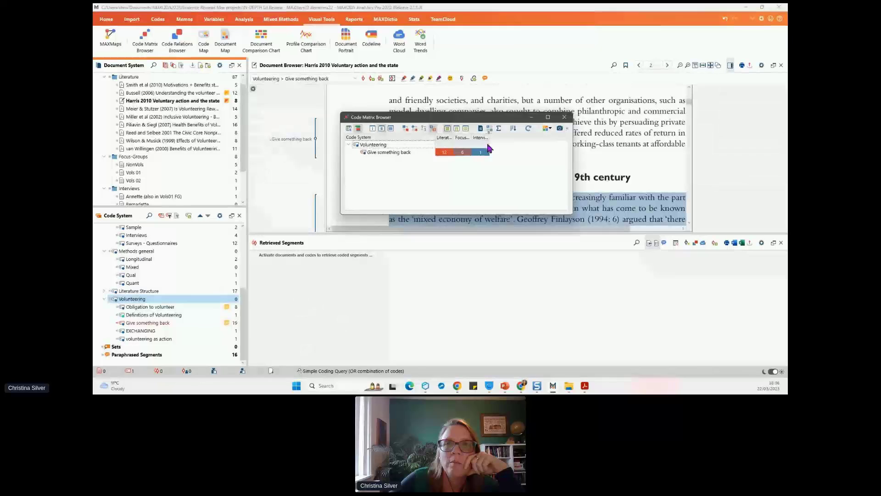
drag(489, 138, 527, 137)
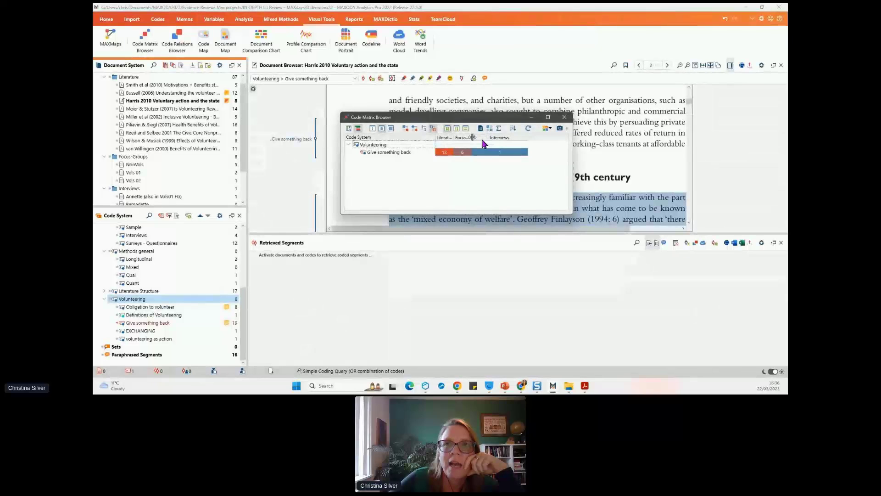
mouse_move(471, 137)
mouse_down()
mouse_move(503, 137)
mouse_move(475, 136)
mouse_up()
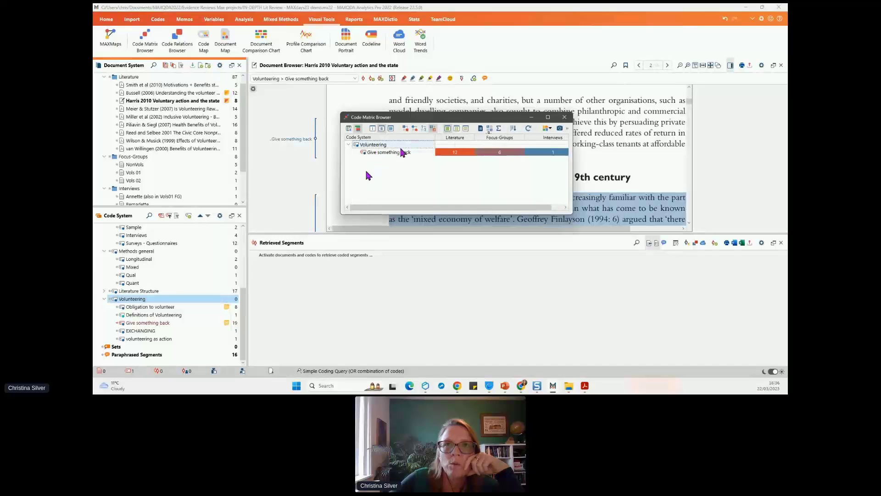
drag(572, 214, 602, 189)
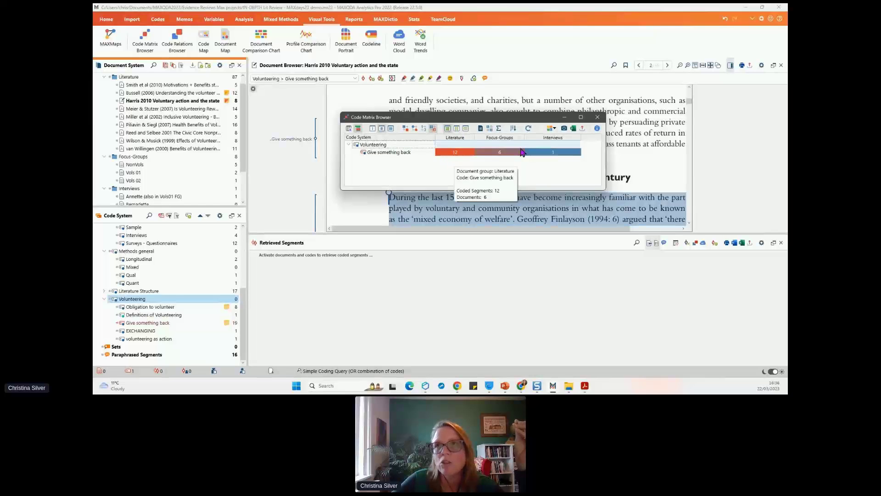
mouse_move(512, 157)
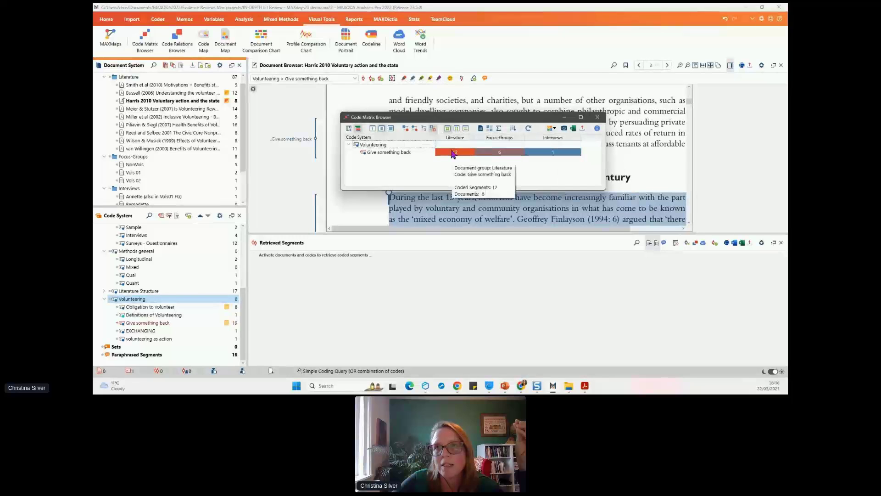
mouse_move(573, 157)
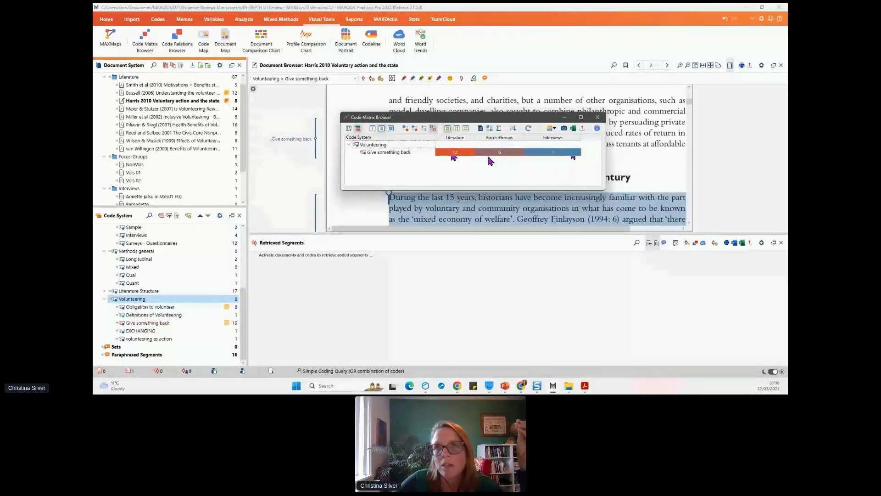
Step: Open the Interactive Quote Matrix for "Give something back" and compare its coded segments across literature, focus groups and interviews
click(348, 129)
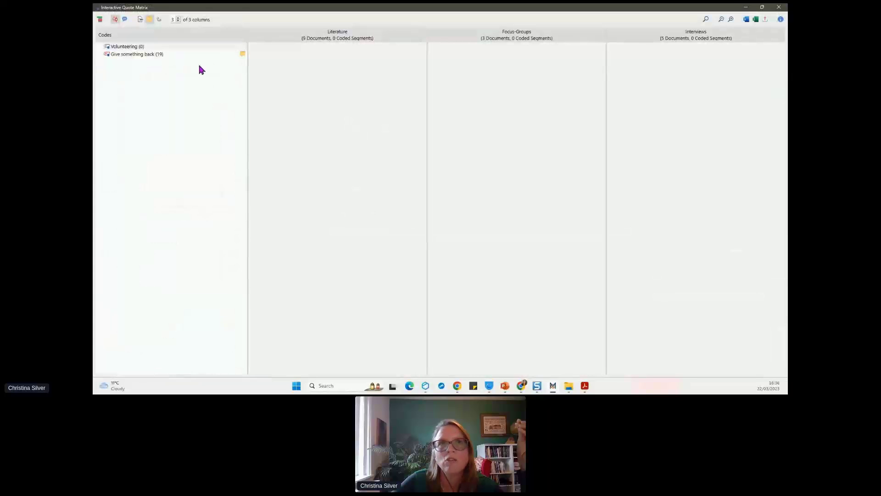
click(172, 52)
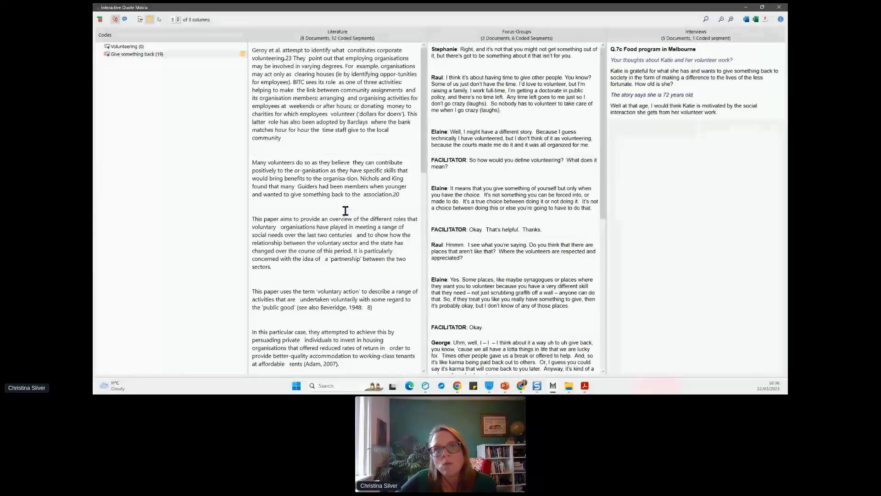
scroll(345, 216, down, 1)
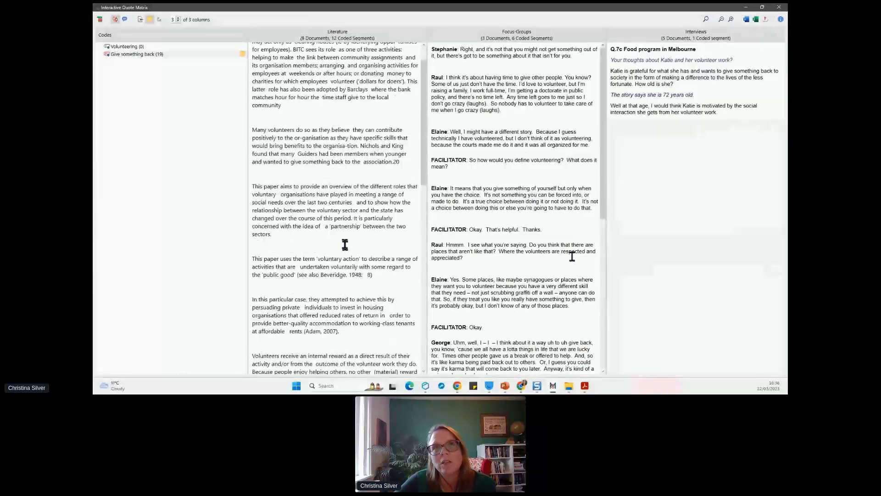
scroll(344, 244, up, 1)
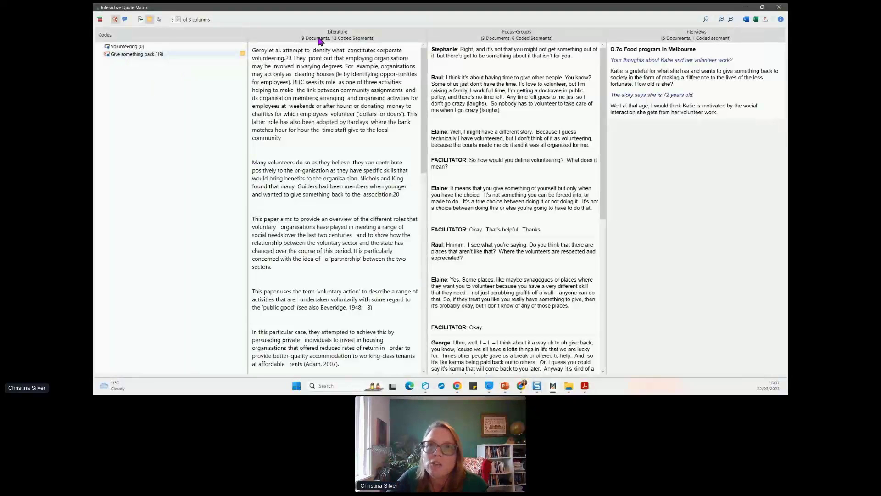
scroll(338, 185, down, 3)
scroll(338, 185, down, 5)
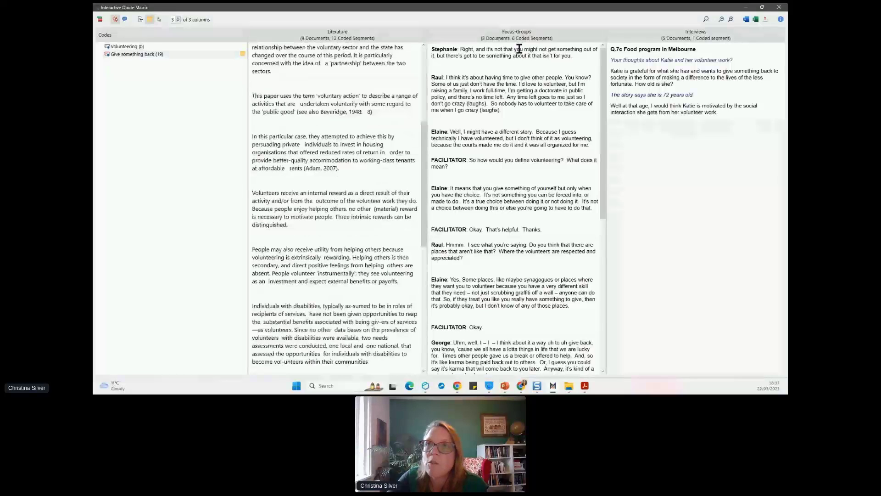
scroll(529, 102, down, 3)
scroll(529, 101, down, 5)
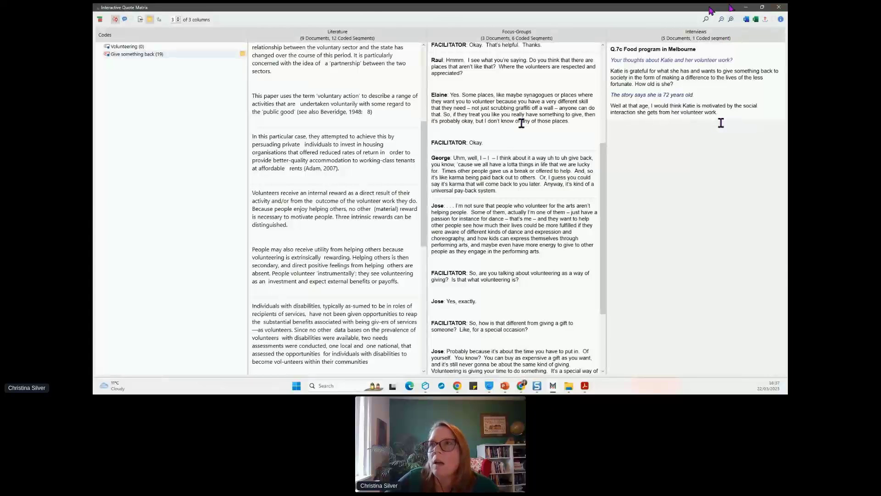
Step: Reduce the Interactive Quote Matrix from full screen to a smaller window over the main project
drag(710, 11, 633, 38)
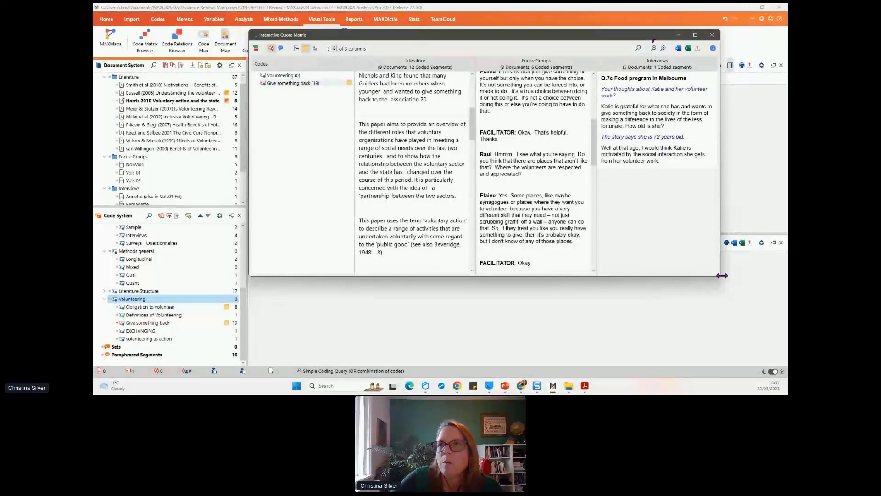
drag(714, 278, 637, 310)
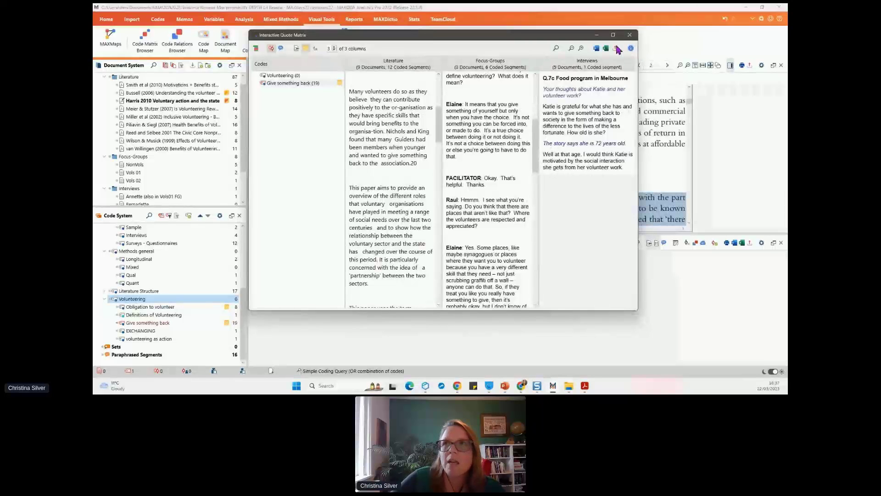
click(420, 349)
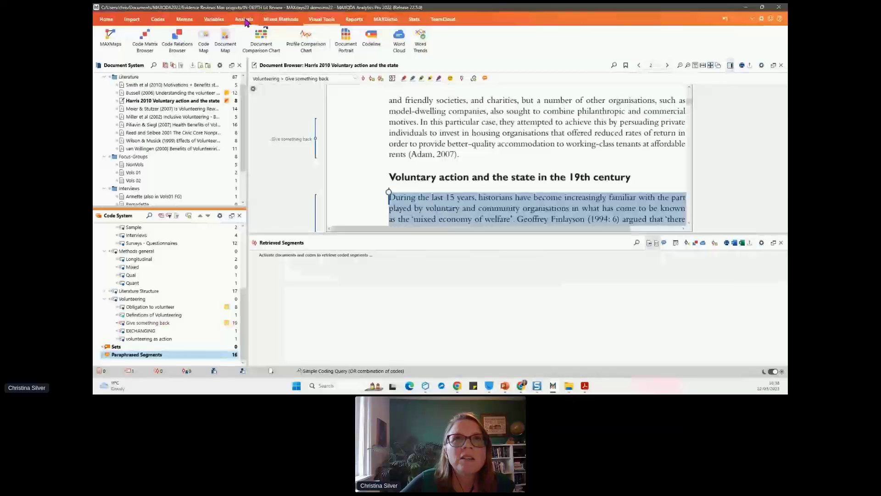
Step: Open the Categorize Paraphrases window for the paraphrased literature segments
click(246, 21)
click(481, 37)
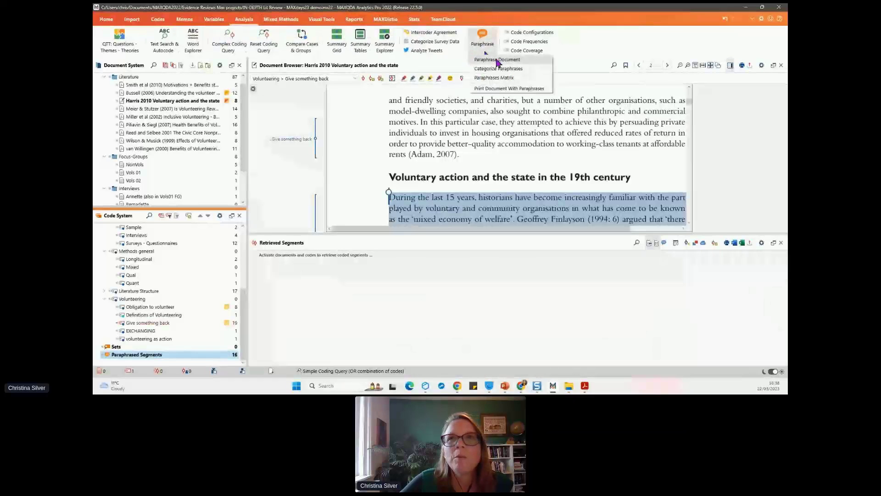
click(497, 61)
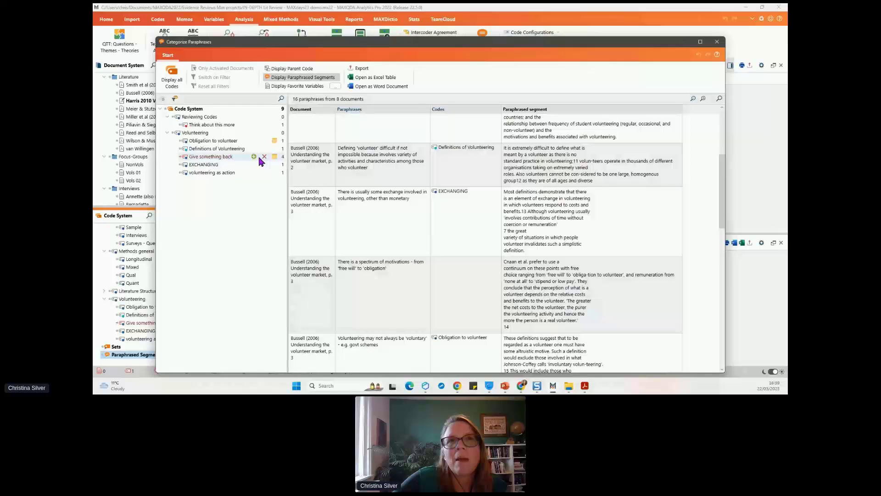
Step: Review the code memo of "Give something back" and its code summary area, closing the memo and the paraphrase categorization window
click(275, 158)
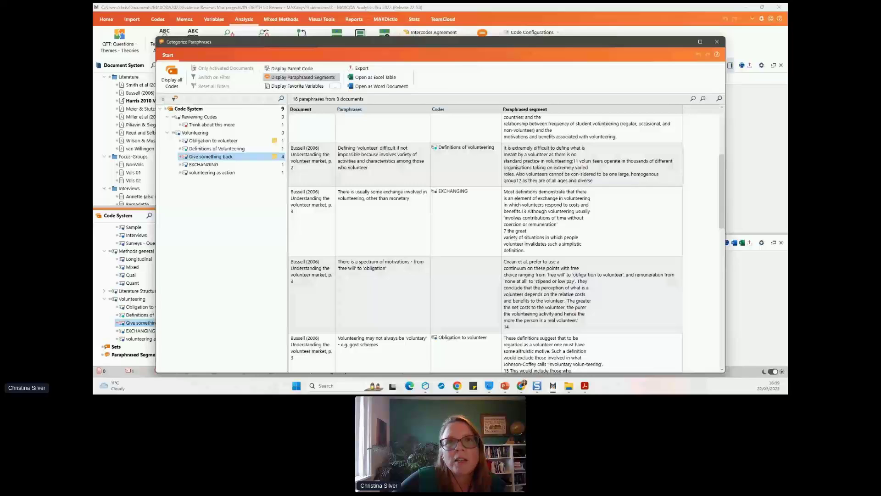
double_click(274, 157)
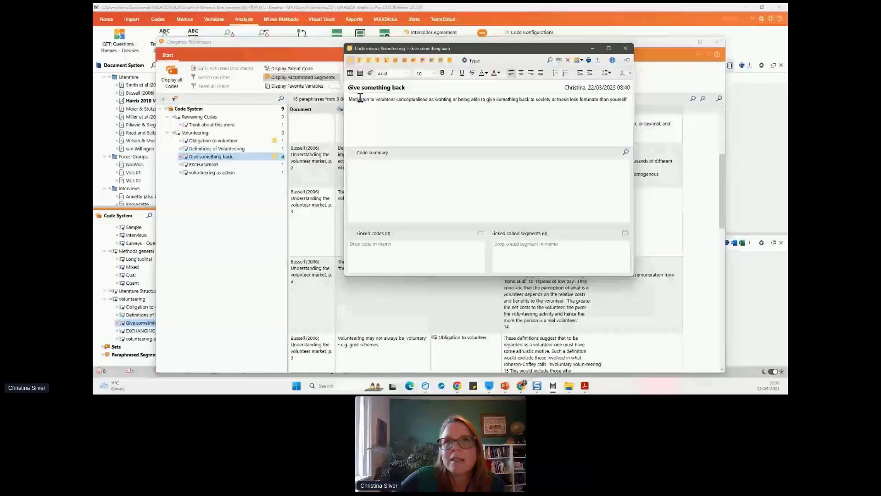
click(364, 167)
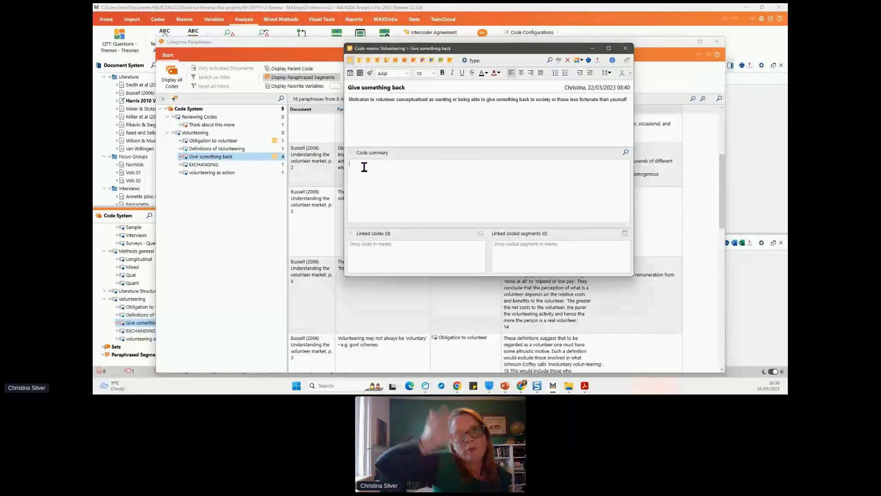
click(625, 48)
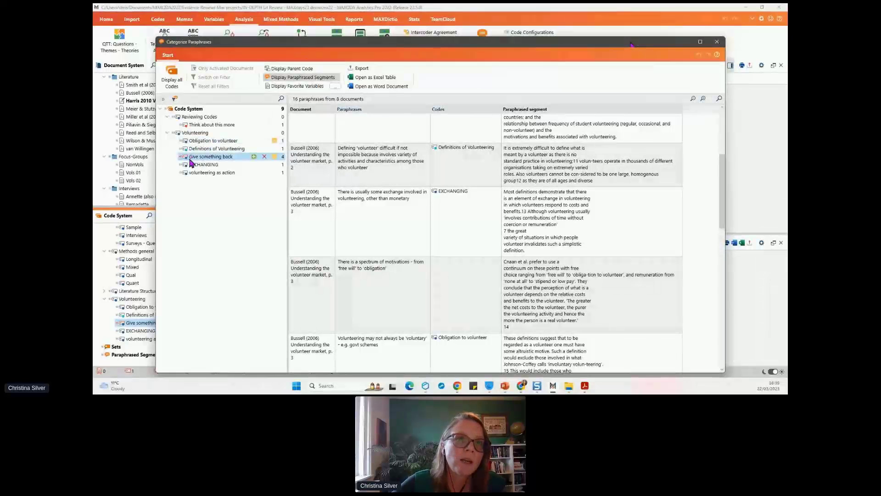
drag(631, 43, 633, 46)
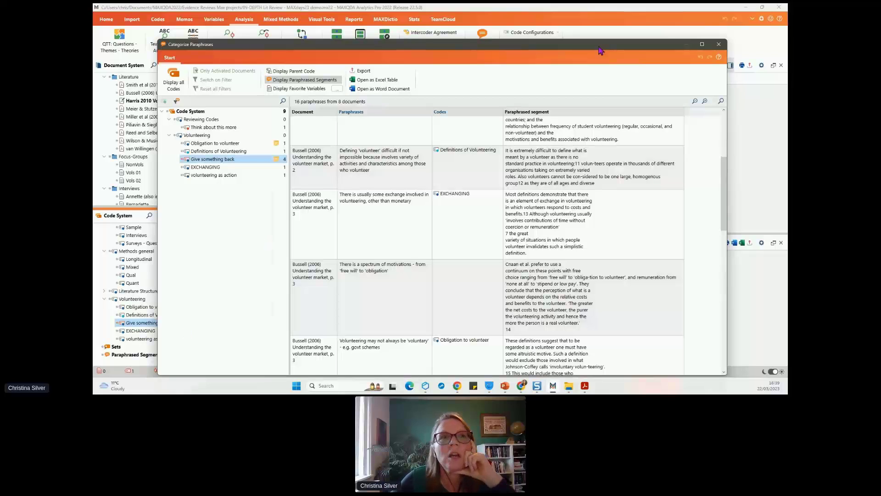
click(718, 45)
Step: Enlarge the code list and collapse the Evaluations, Data used and Methods general codes, leaving only the Volunteering subcodes expanded
drag(216, 208, 217, 142)
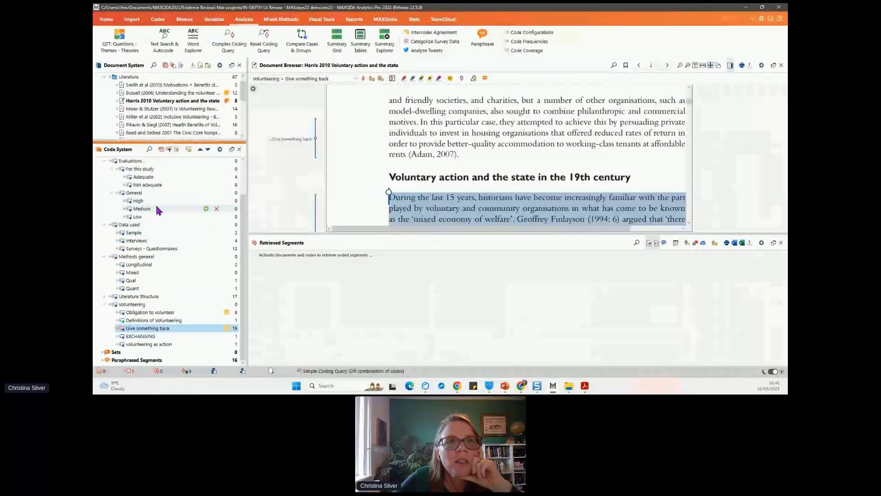
scroll(148, 216, up, 2)
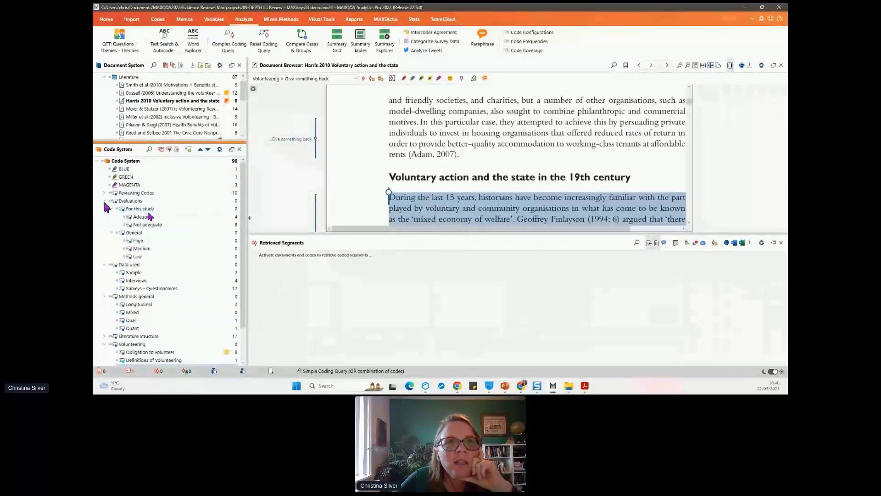
click(104, 201)
click(104, 209)
click(104, 217)
click(104, 233)
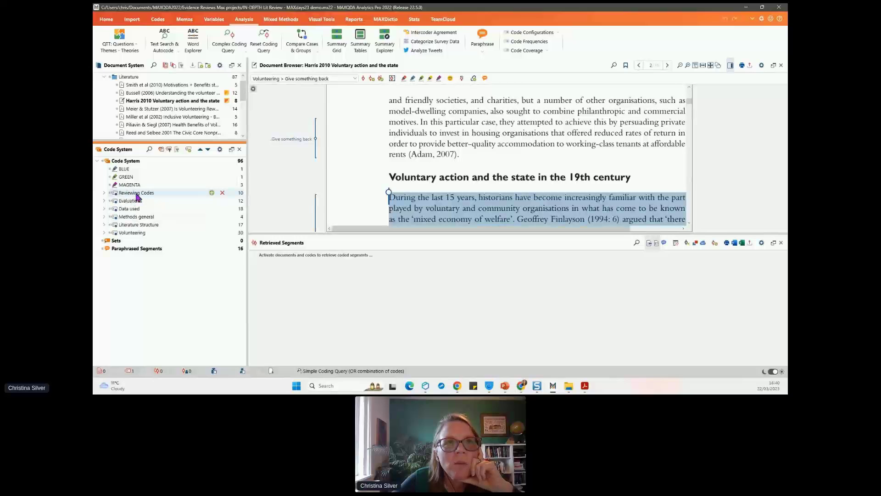
click(130, 234)
click(104, 233)
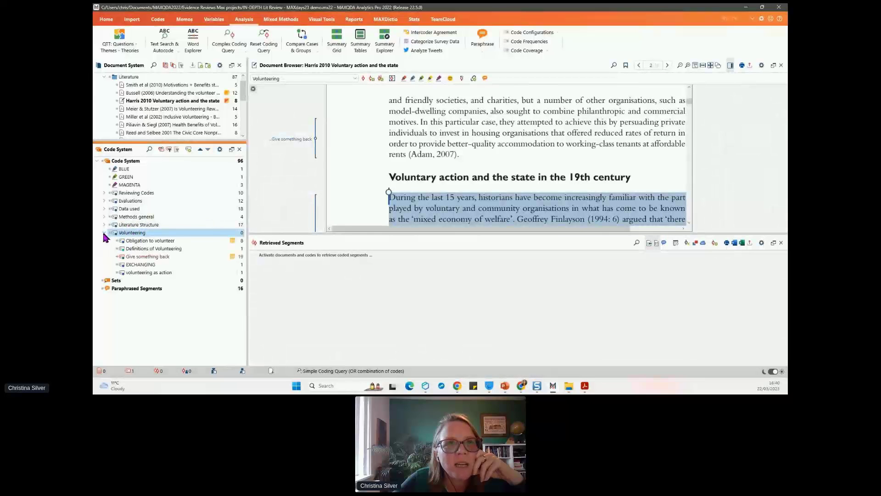
click(118, 257)
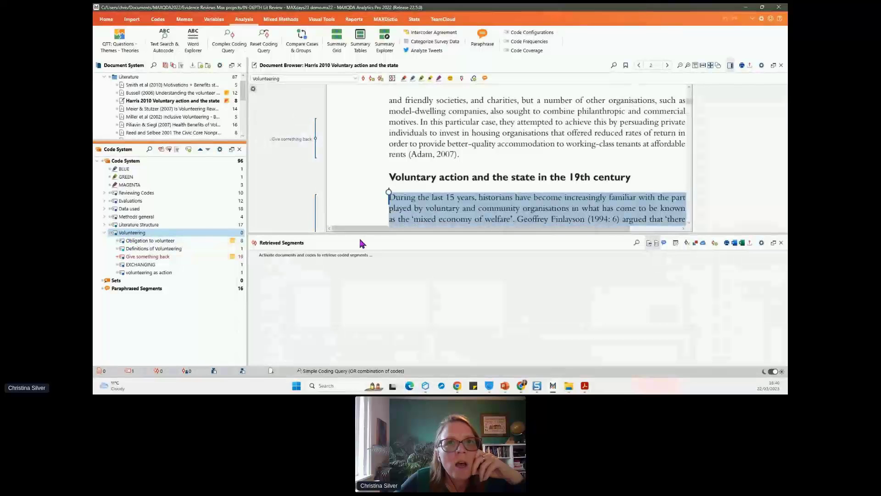
Step: Enlarge the document view and code the highlighted paragraph under "Voluntary action and the state in the 19th century" with Definitions of Volunteering
drag(358, 236, 376, 315)
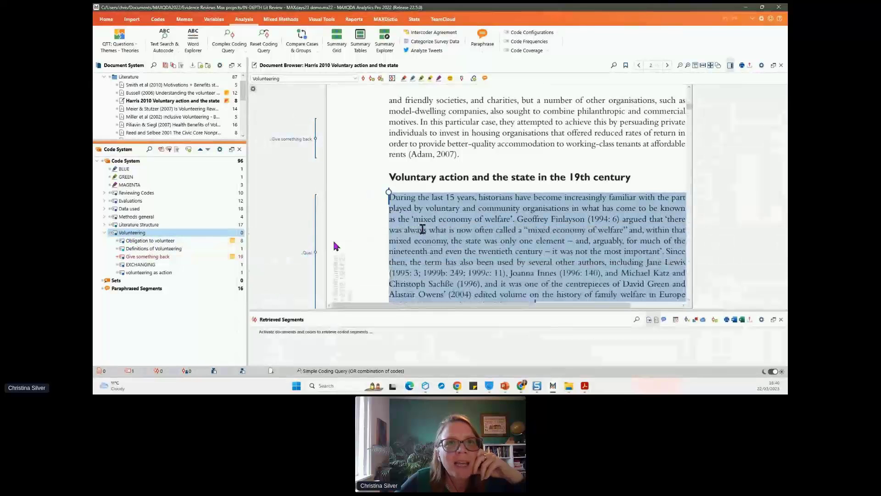
scroll(528, 231, down, 2)
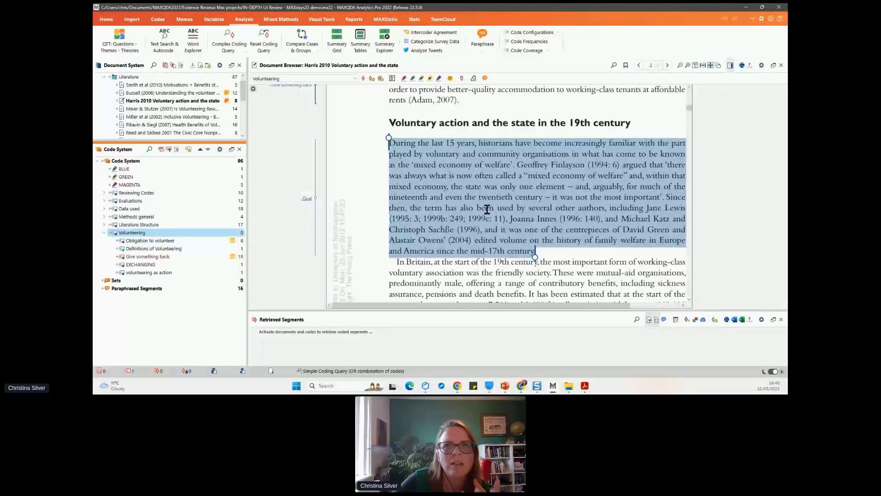
click(169, 248)
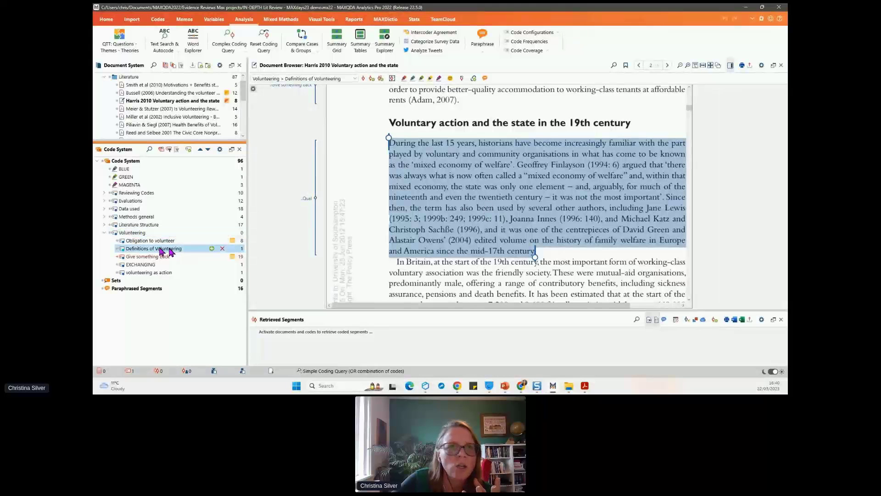
click(211, 248)
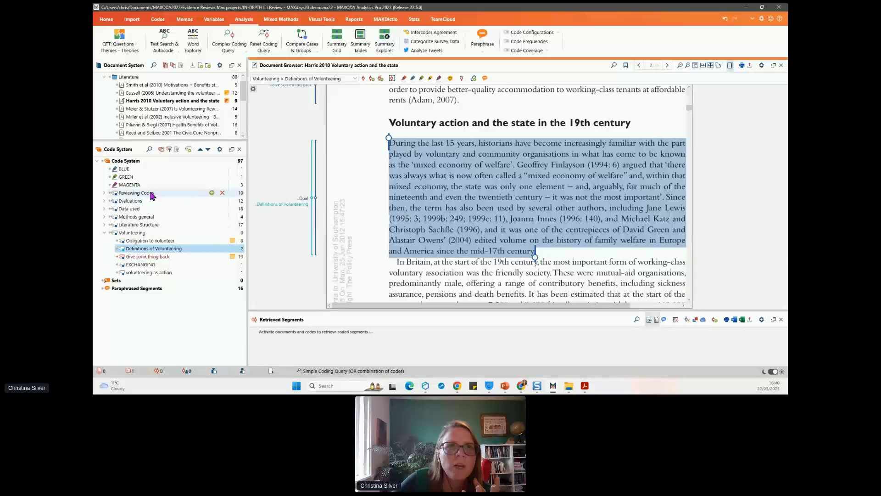
Step: Expand the Evaluations and Data used codes and code the same highlighted paragraph with the Interviews subcode
click(105, 200)
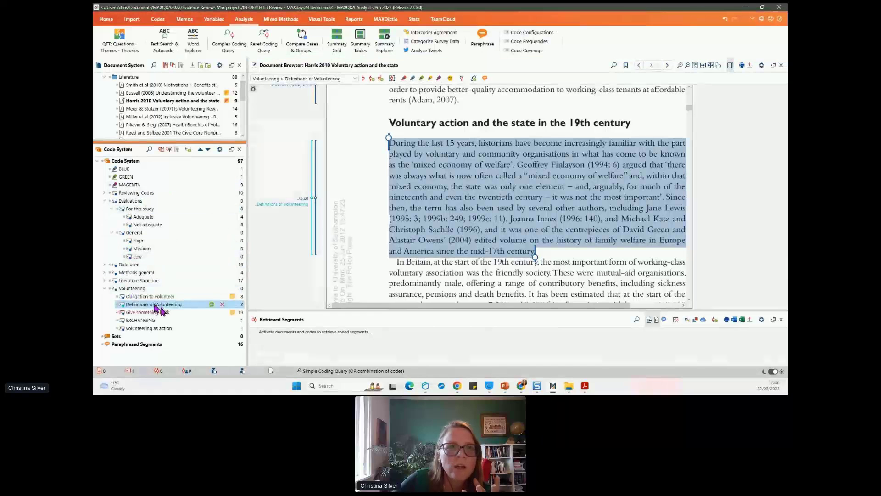
click(104, 265)
click(163, 279)
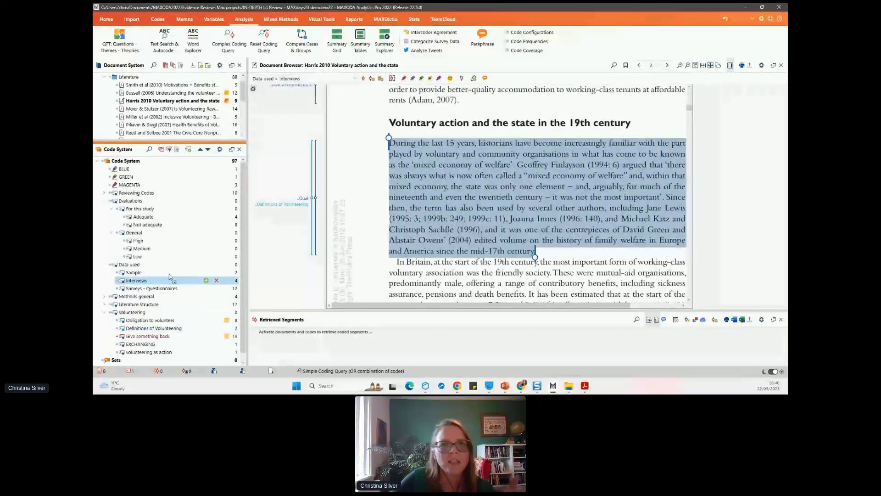
drag(170, 275, 372, 184)
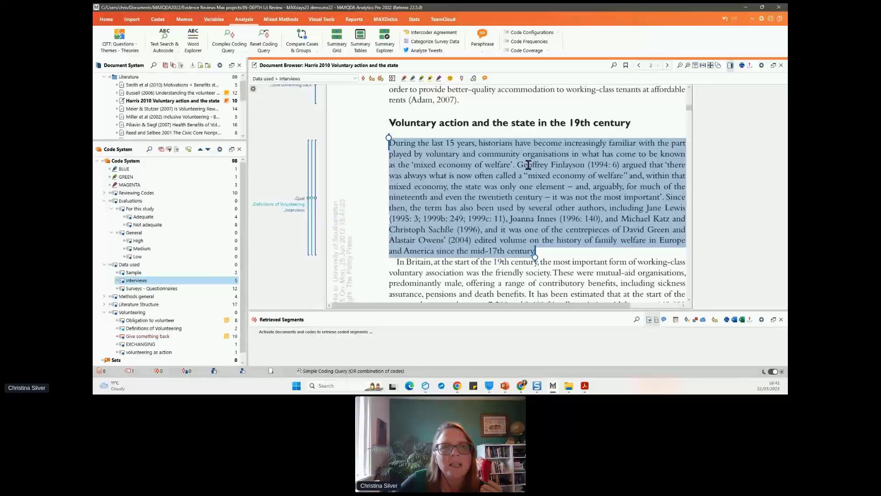
Step: Collapse the Evaluations code and expand Reviewing Codes in the code list
scroll(193, 225, down, 1)
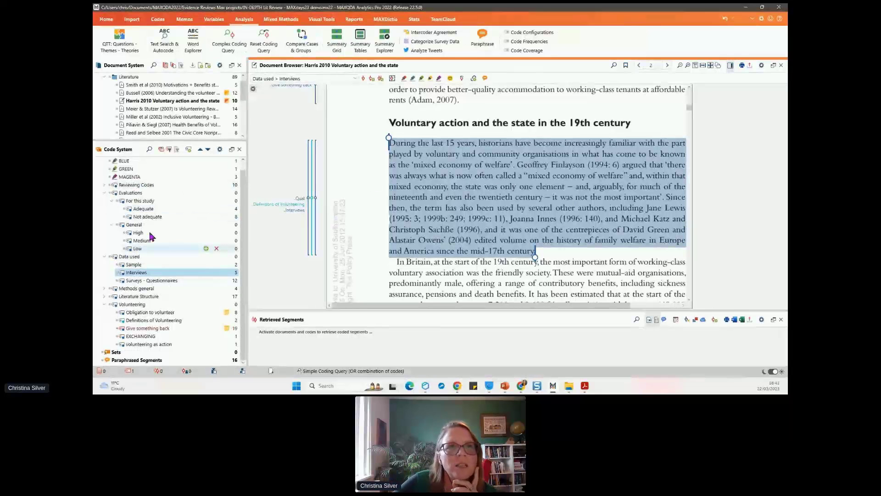
click(103, 193)
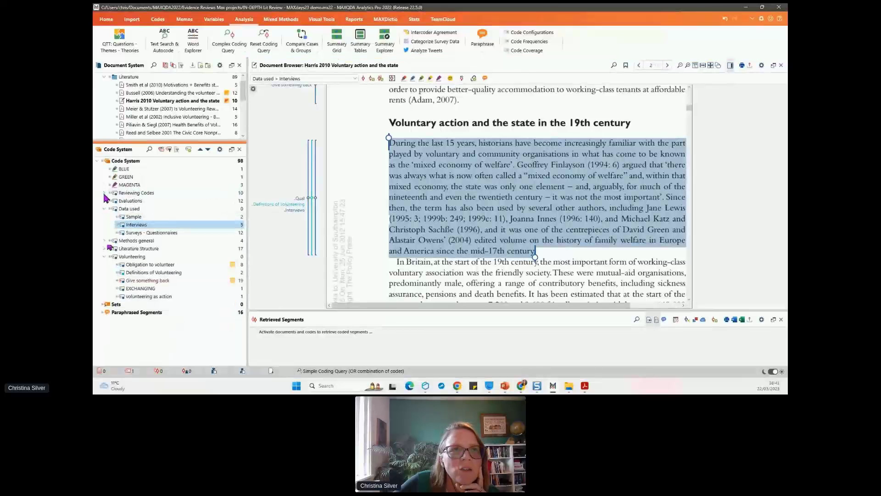
click(103, 192)
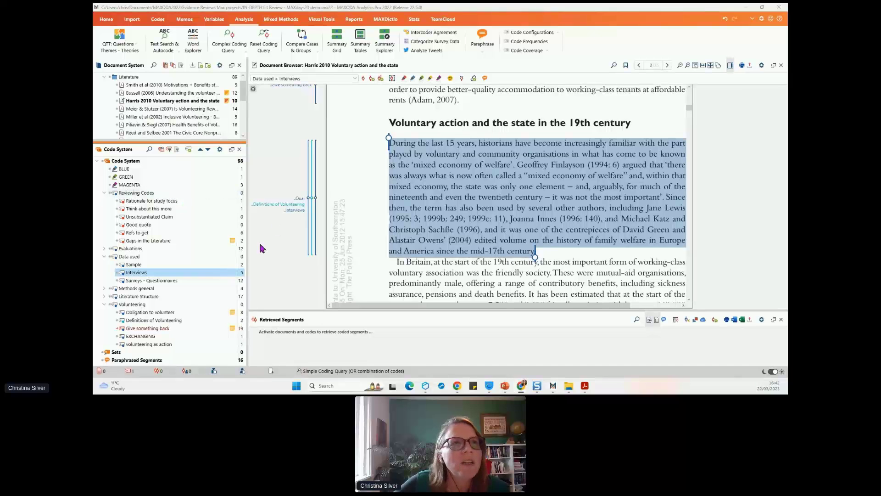
Step: Review the comment on the "volunteering as action" coded segment about the term 'voluntary action' on the first page, and close it
click(526, 123)
scroll(530, 184, up, 5)
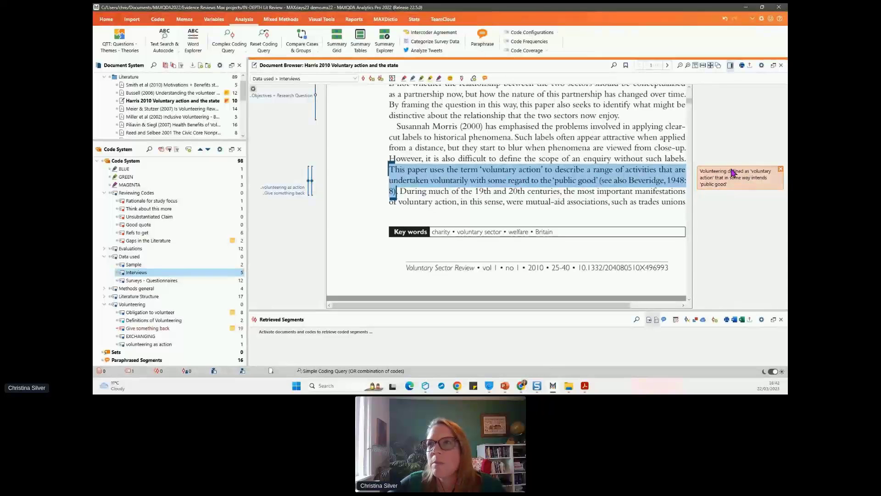
double_click(311, 185)
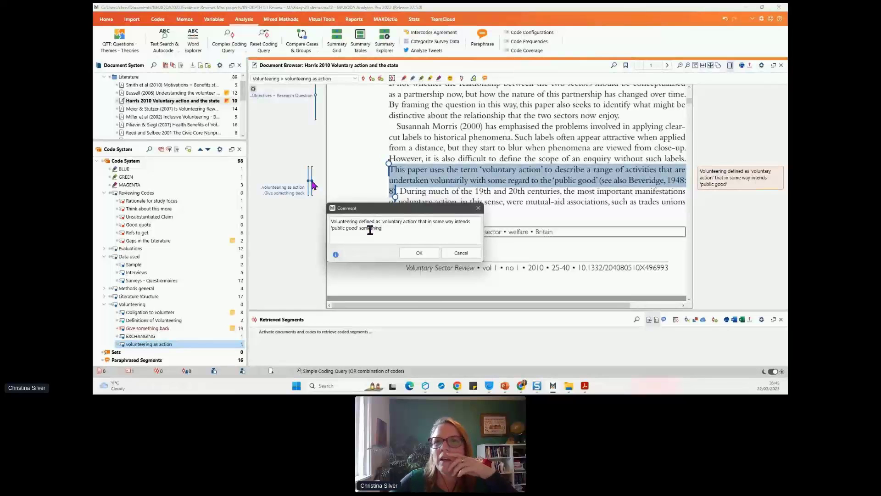
click(422, 253)
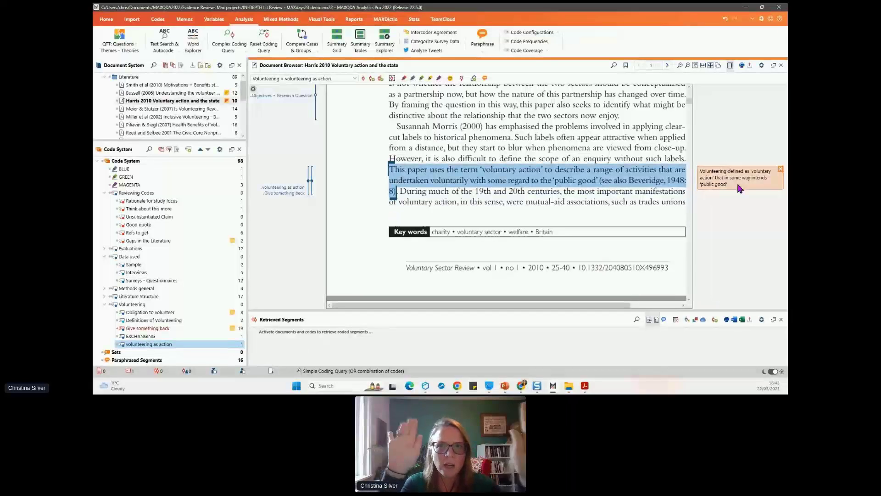
Step: Date the "volunteering as action" segment comment by adding "20th Jan" at its start and "22nd Feb" before "something"
double_click(312, 183)
click(360, 228)
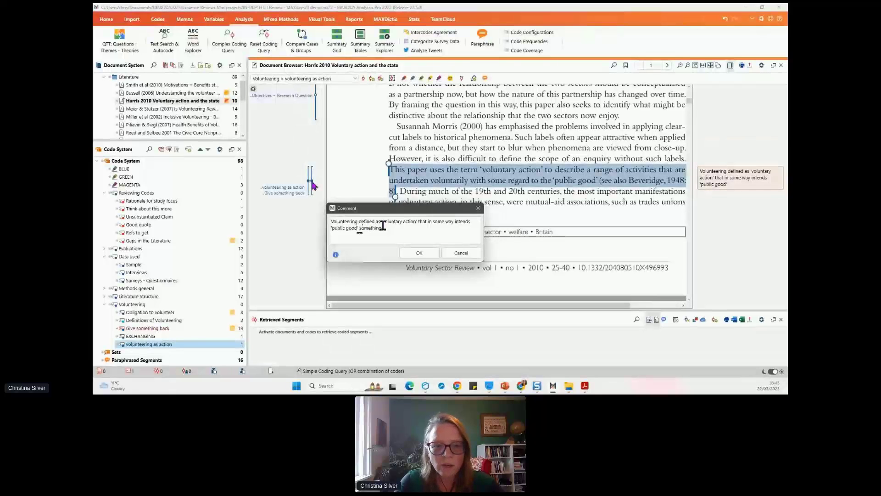
text(22nd )
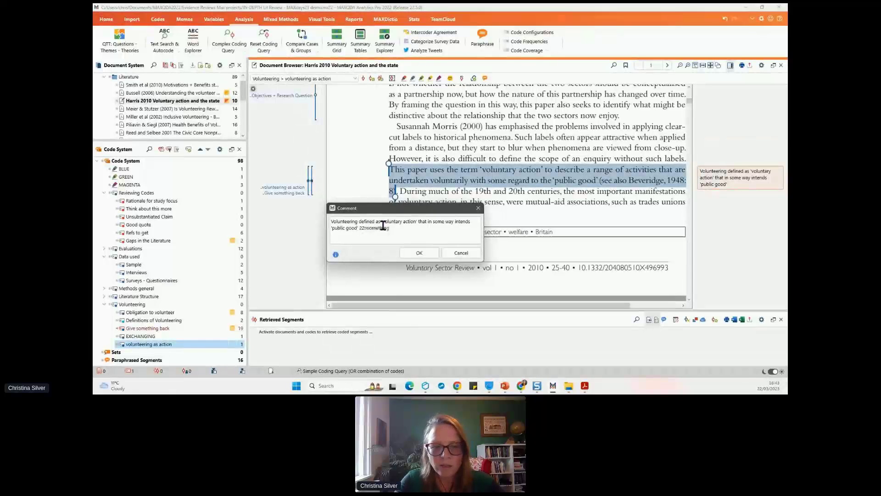
text(Feb)
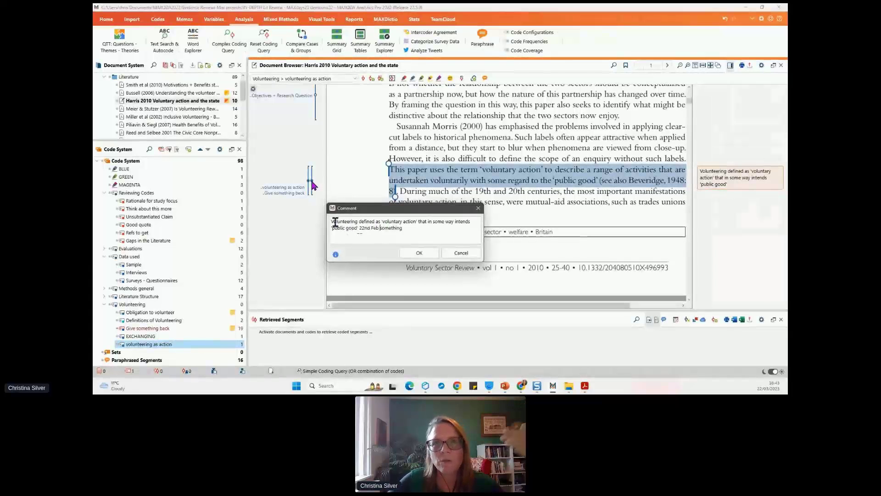
drag(334, 222, 331, 222)
key(Home)
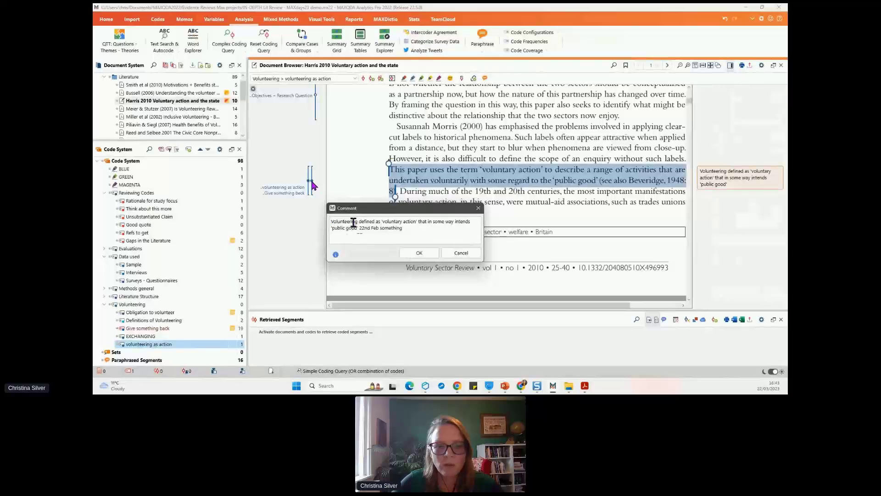
text(20th Jan)
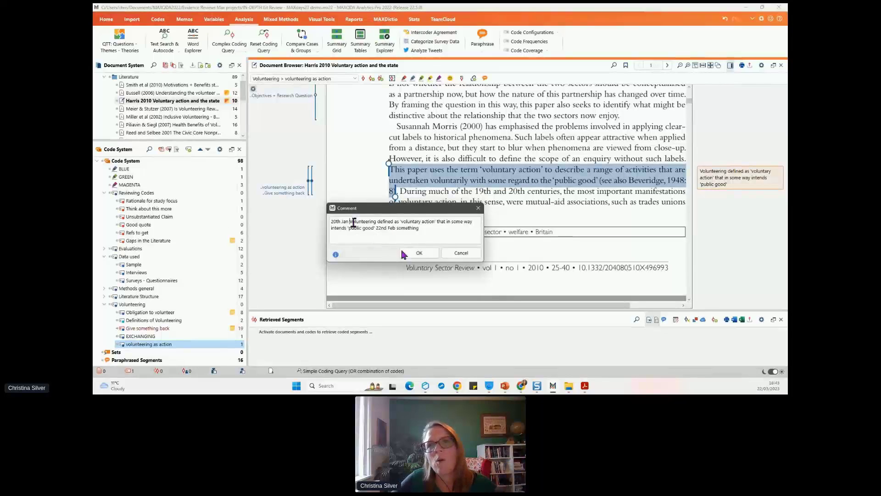
click(418, 253)
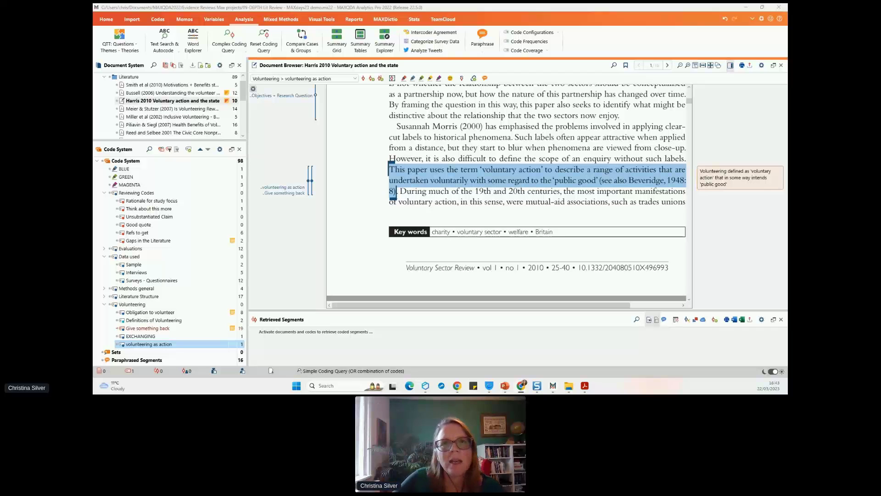
Step: Enlarge the retrieved segments area and the document list until all document groups fit
drag(321, 311, 307, 246)
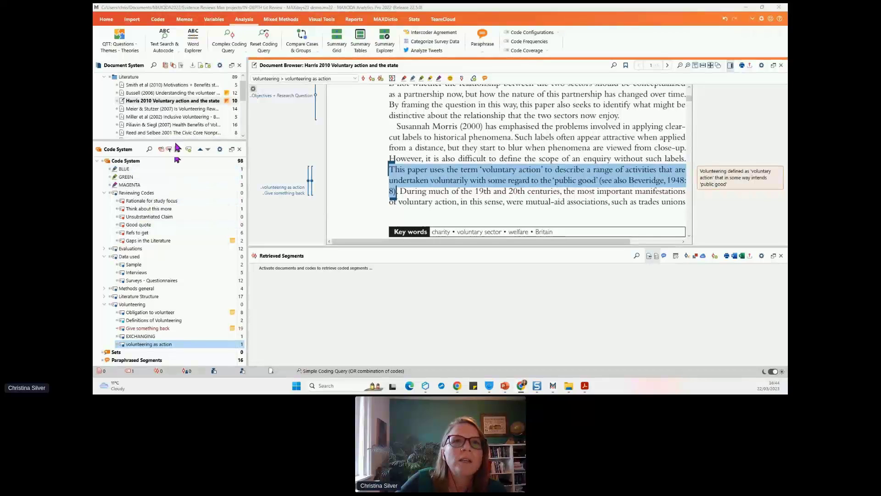
drag(176, 145, 231, 233)
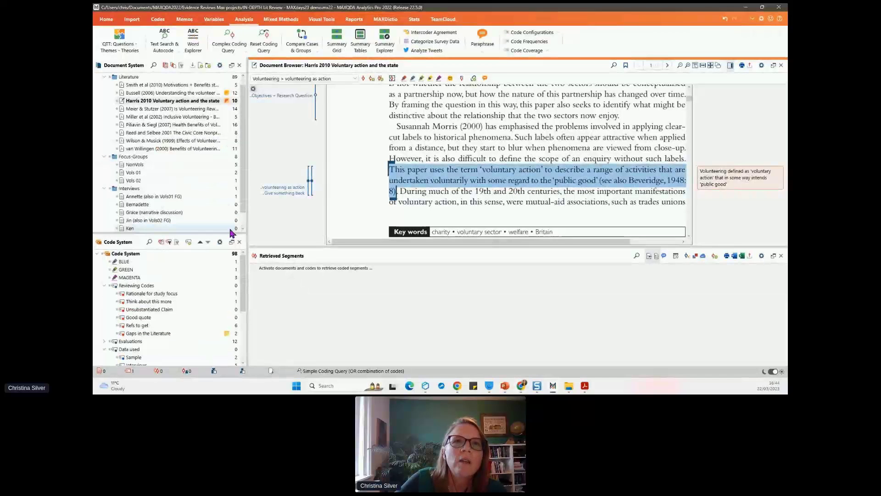
drag(230, 234, 231, 274)
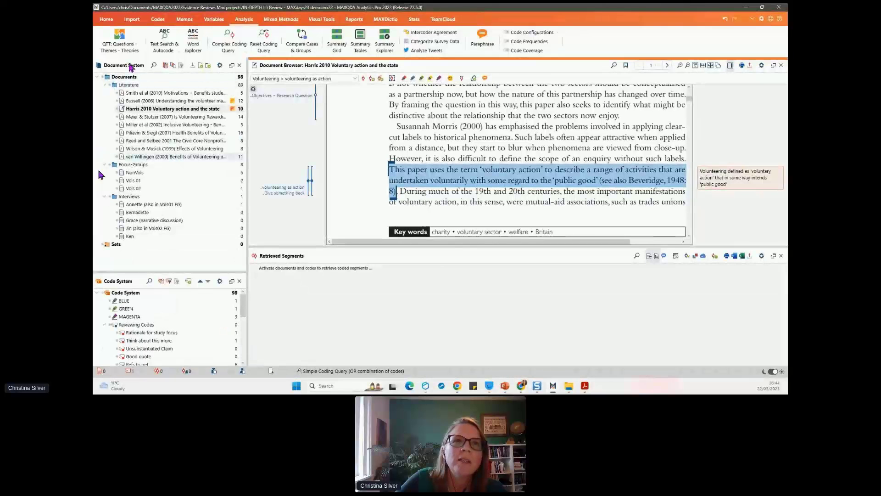
Step: Collapse the Literature, Focus-Groups and Interviews document groups, briefly checking the documents inside Literature and Focus-Groups
click(104, 86)
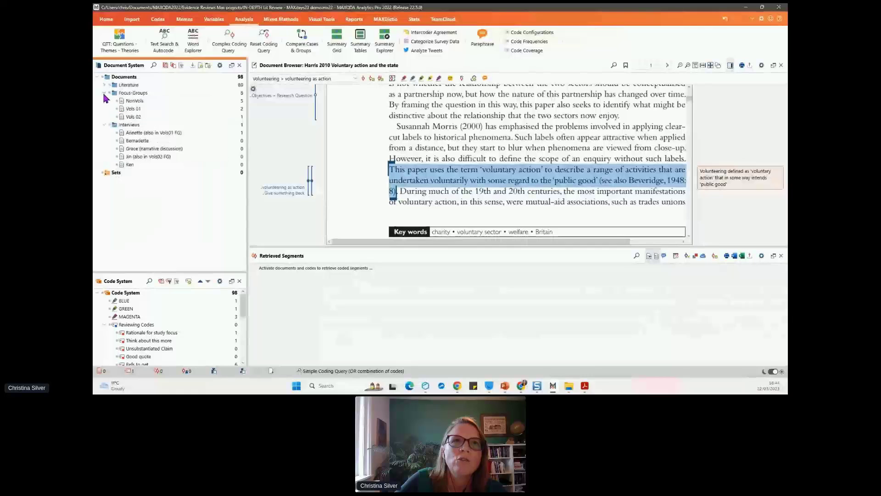
click(105, 93)
click(104, 101)
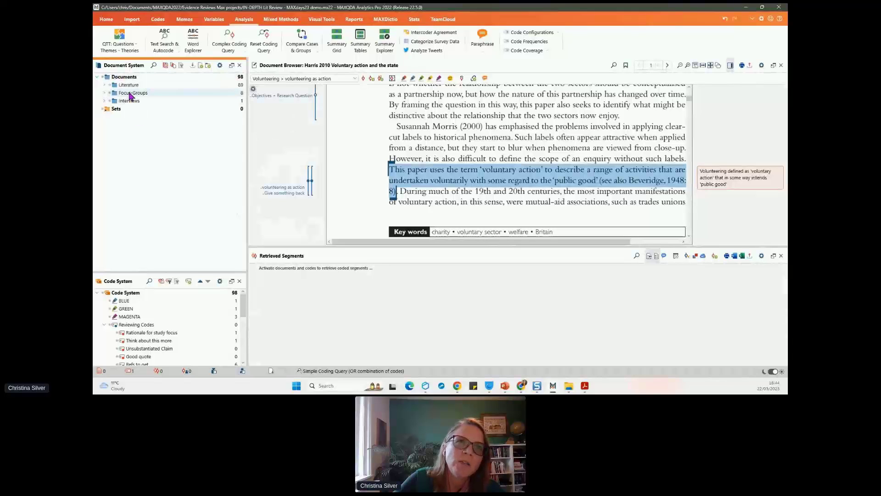
click(104, 85)
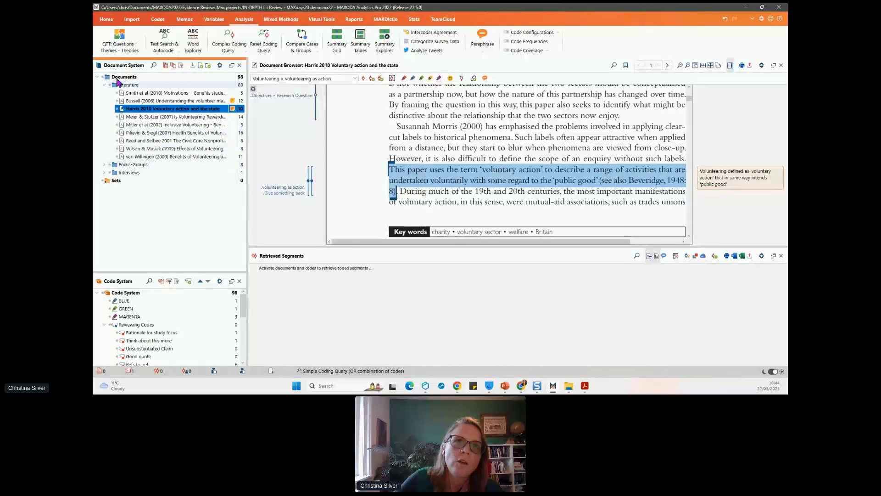
click(104, 85)
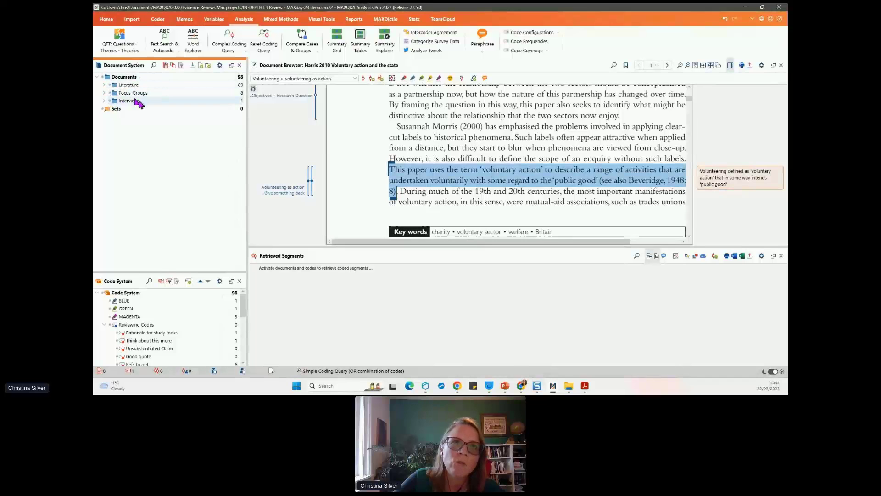
click(105, 92)
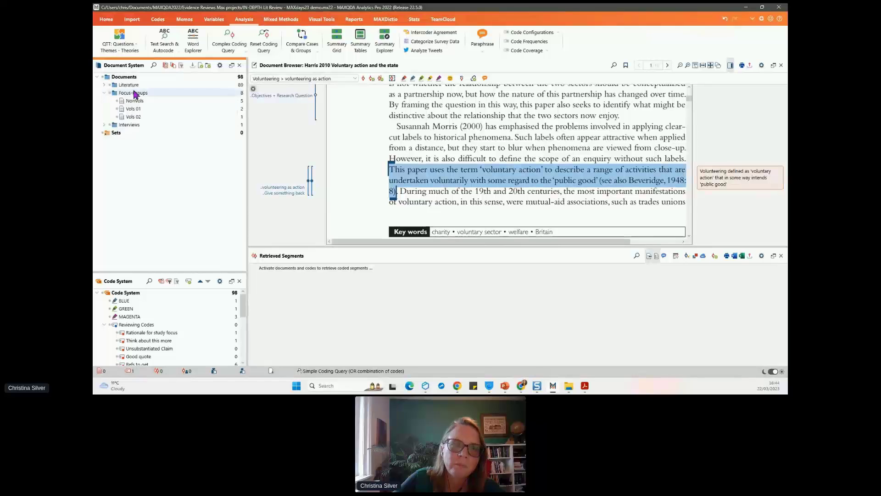
click(104, 93)
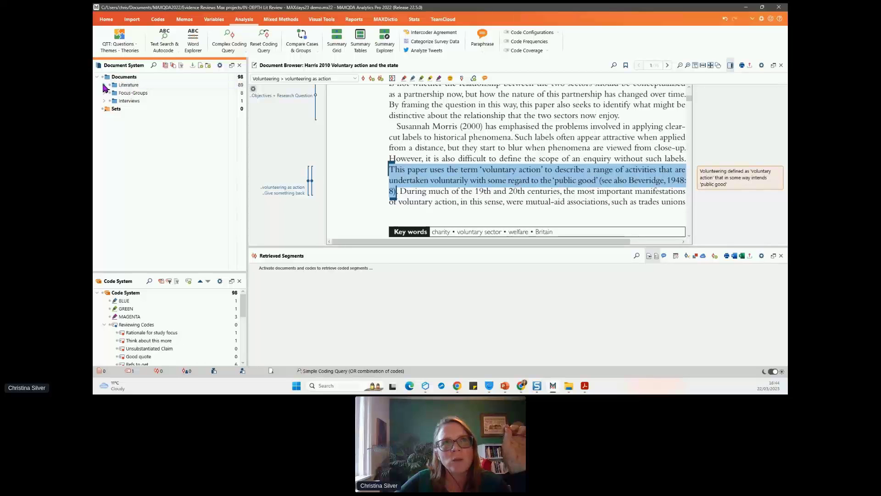
Step: Create a document set from the condition that the variable Method - general equals Mixed design, after trying the value Quant design
click(215, 21)
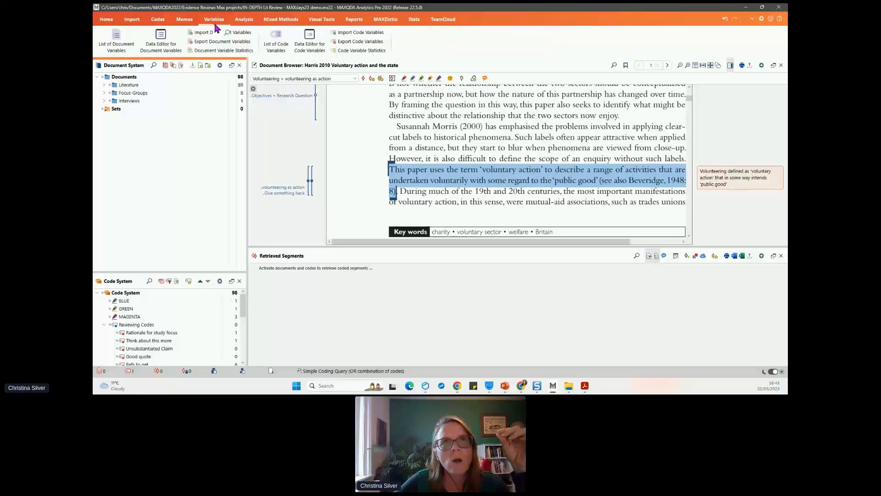
click(117, 44)
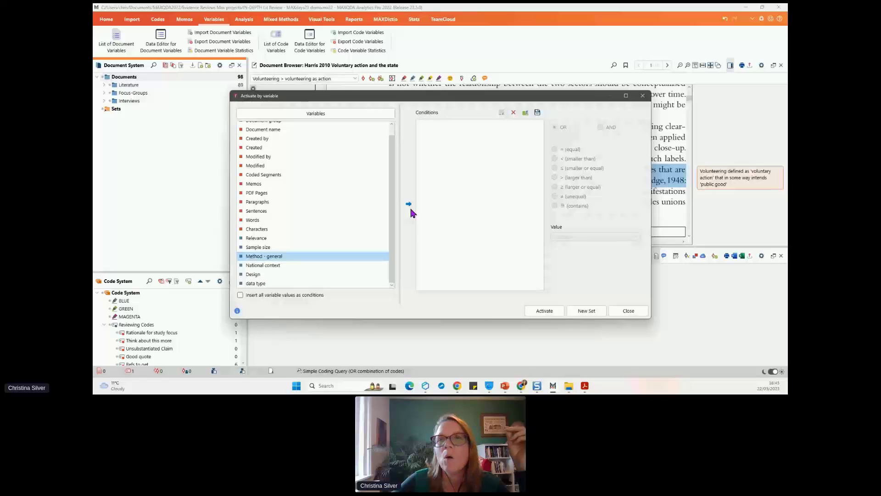
click(409, 205)
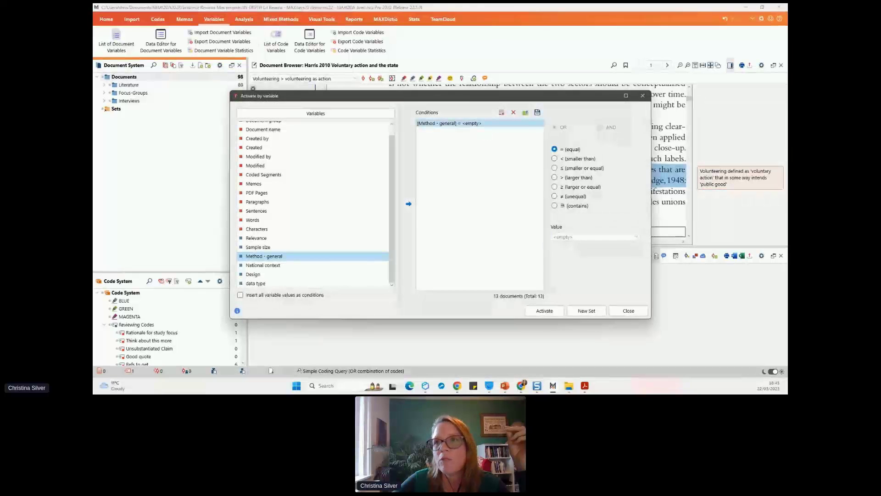
click(635, 237)
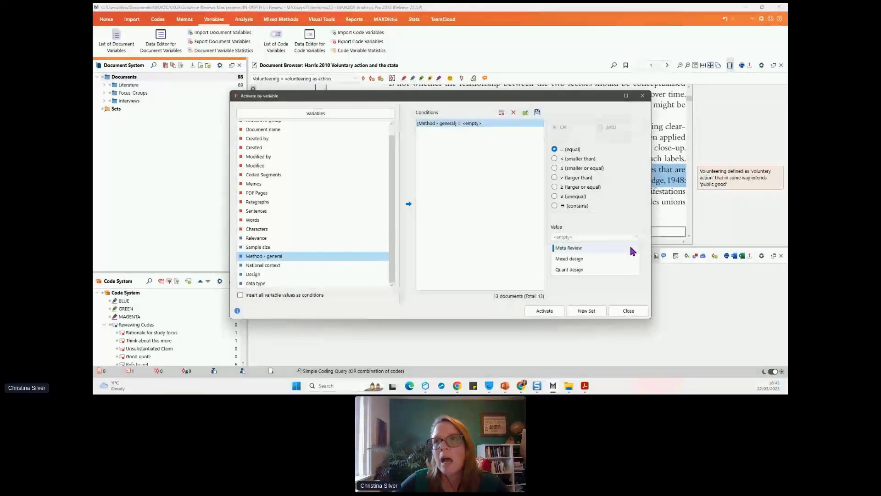
click(599, 270)
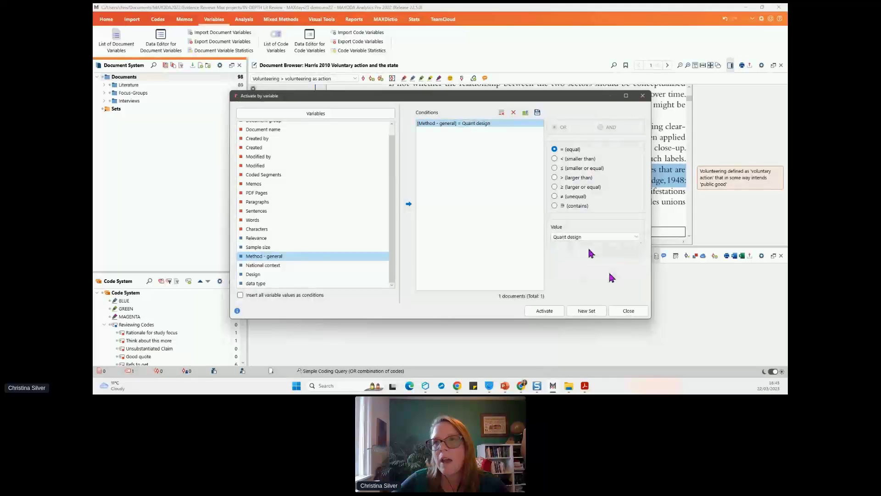
click(635, 237)
click(629, 258)
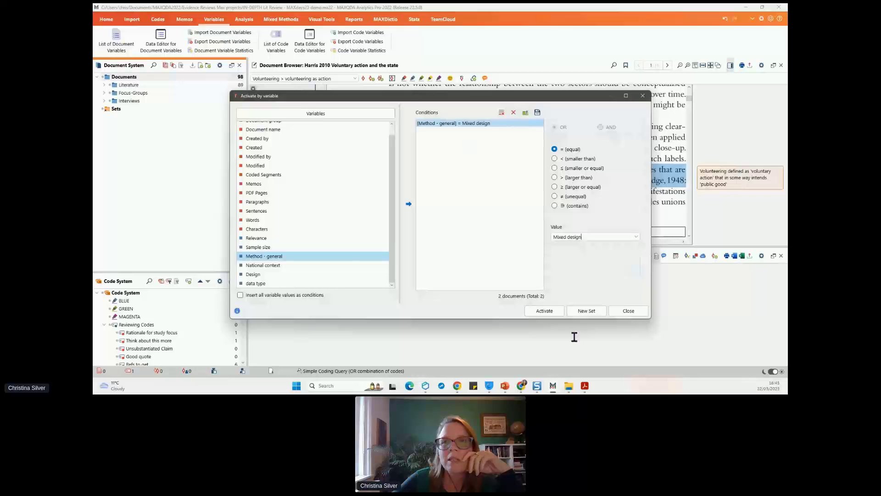
click(590, 316)
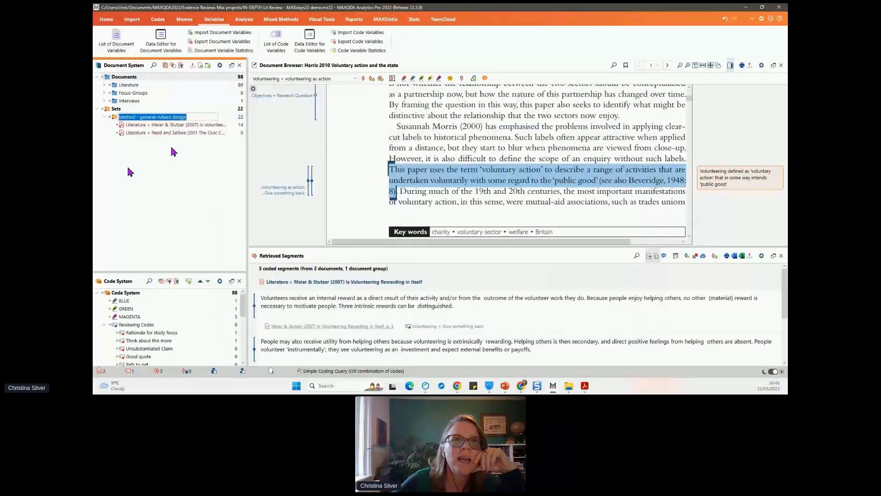
Step: Keep the new Mixed design set's name, collapse the set, and deactivate its two documents in the expanded Literature group
click(128, 169)
click(104, 85)
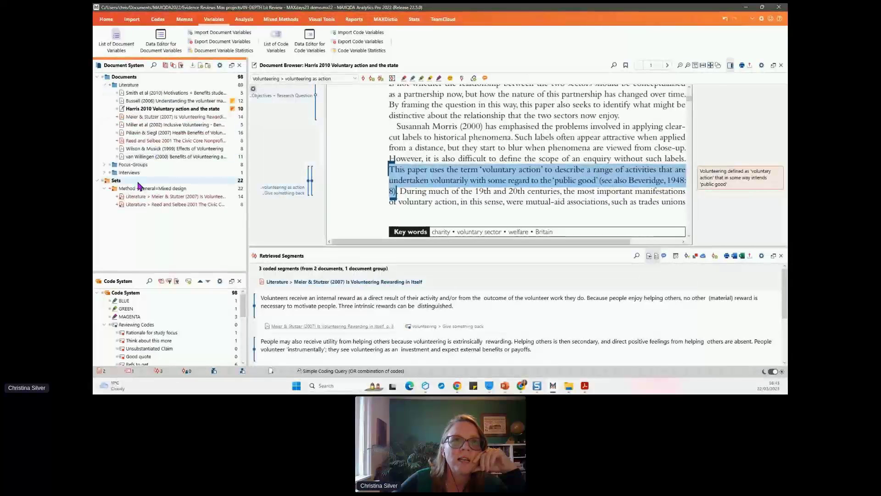
click(105, 189)
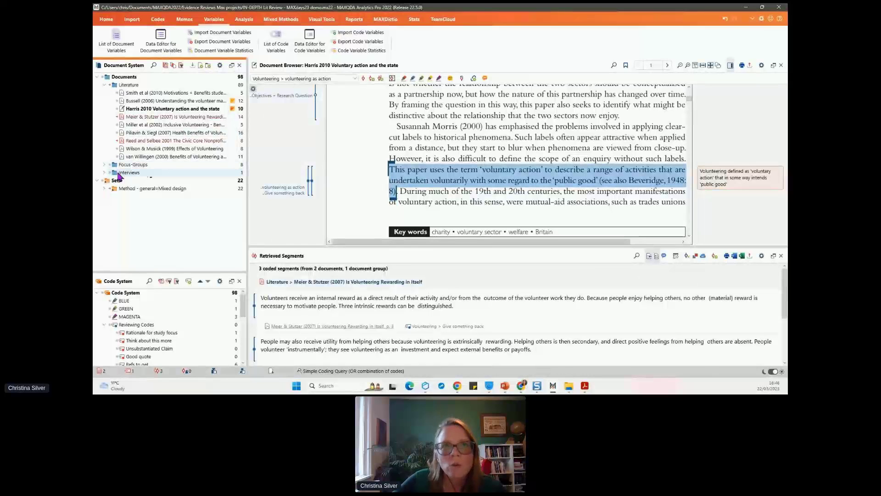
click(118, 117)
click(118, 141)
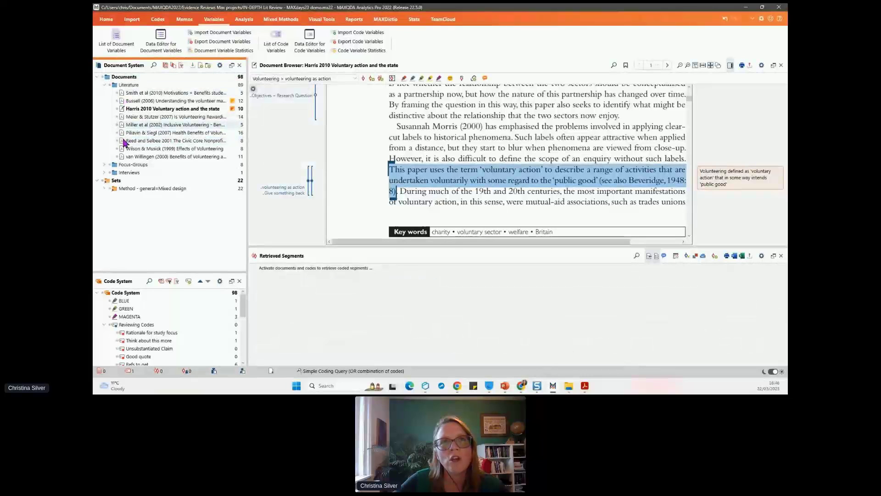
Step: Collapse the Literature document group and enlarge the code list until all codes fit
click(104, 85)
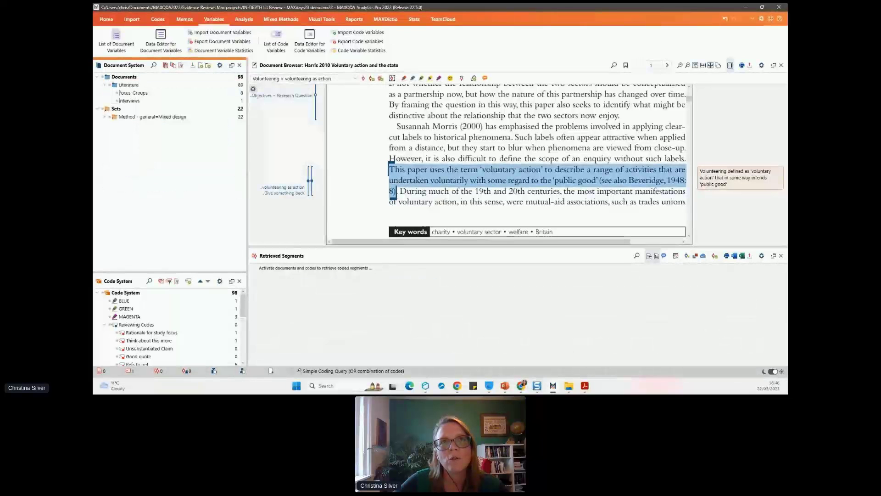
click(104, 85)
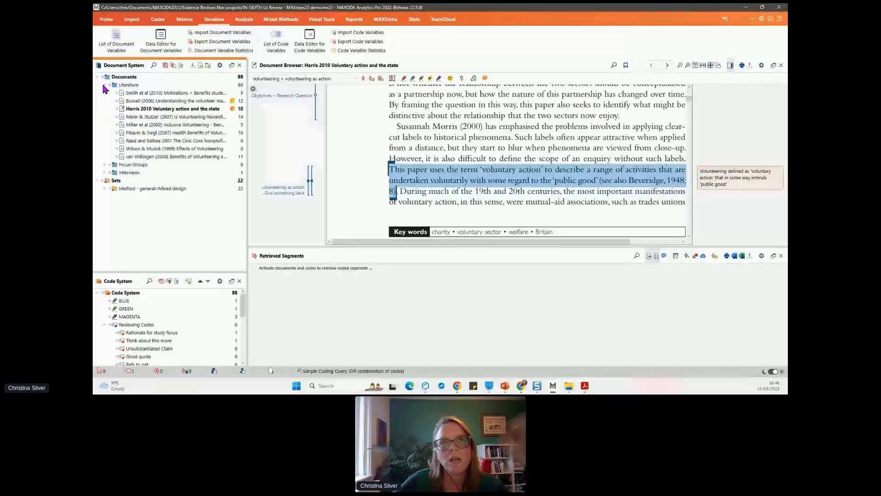
click(104, 85)
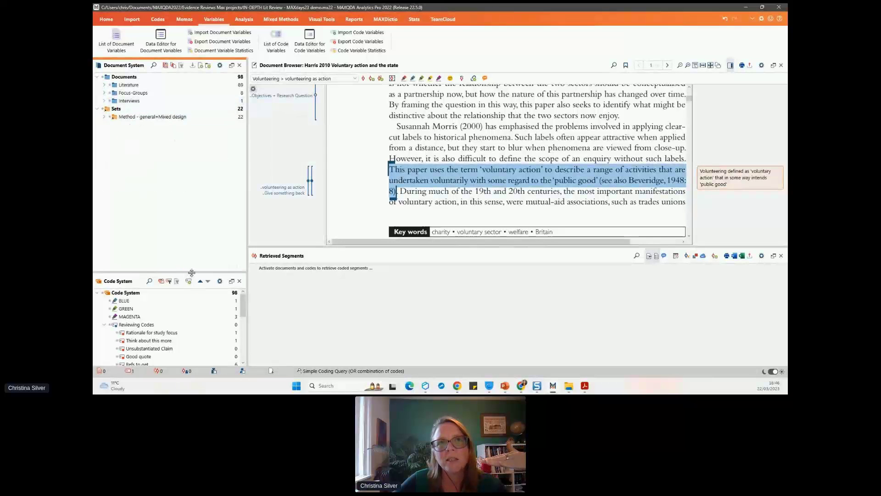
drag(192, 272, 161, 131)
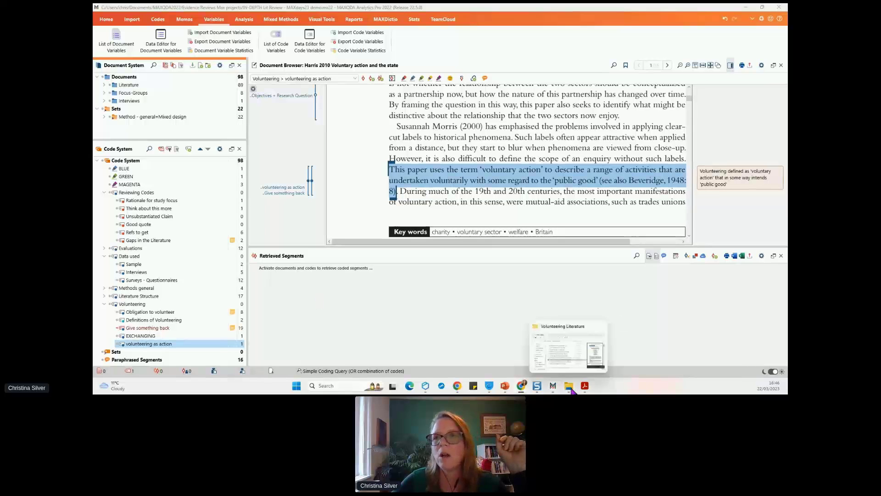
mouse_move(583, 389)
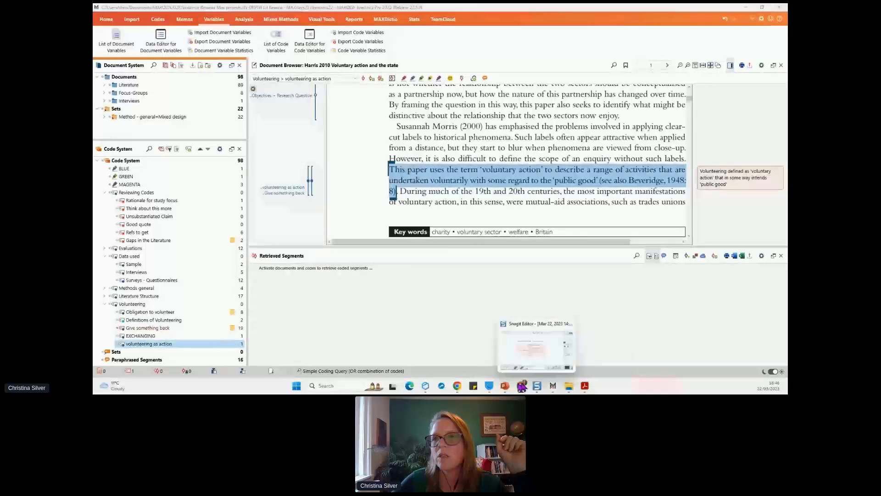
mouse_move(504, 388)
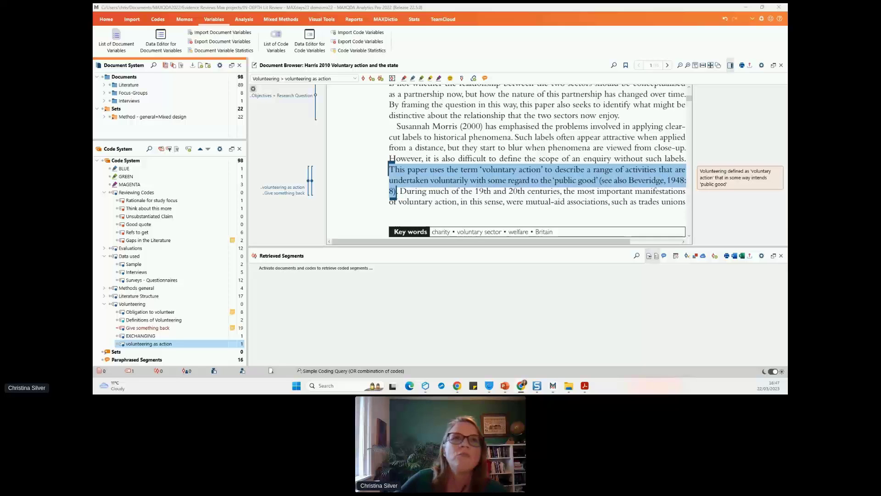
Step: Expand the Literature document group and enlarge the document list in height and width until its document titles fit
click(103, 84)
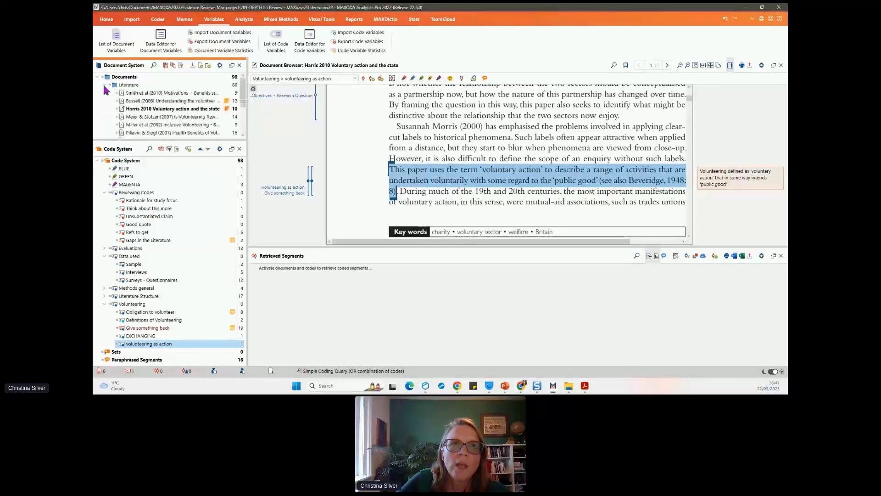
drag(187, 139, 187, 220)
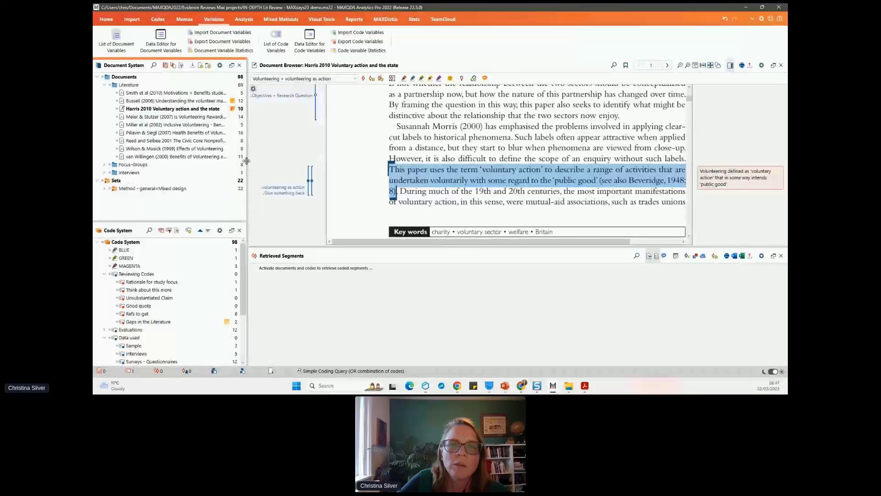
drag(251, 160, 307, 161)
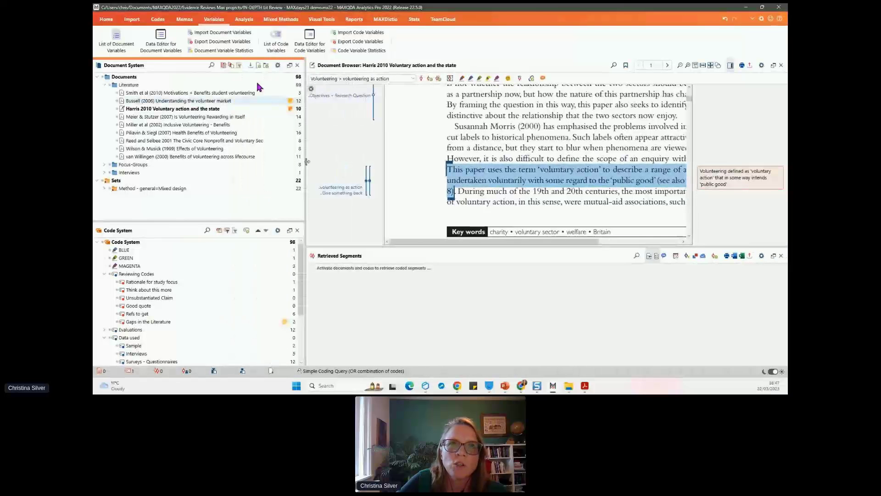
click(230, 110)
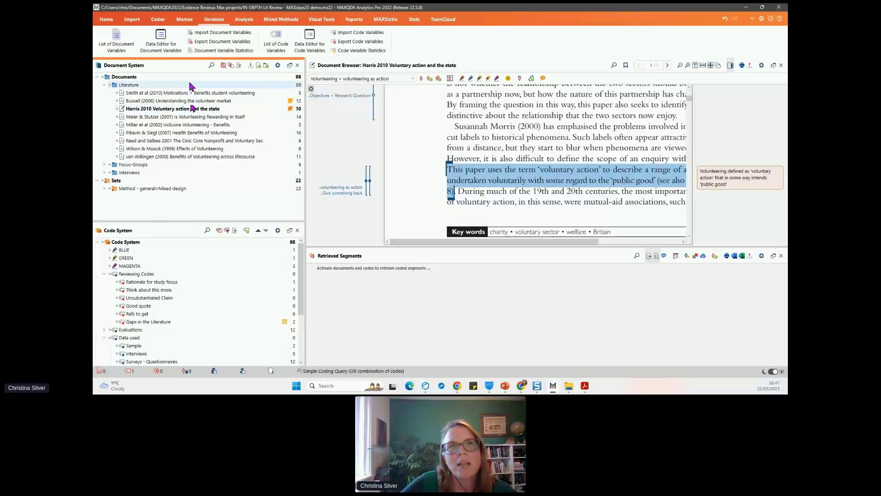
click(142, 95)
click(148, 109)
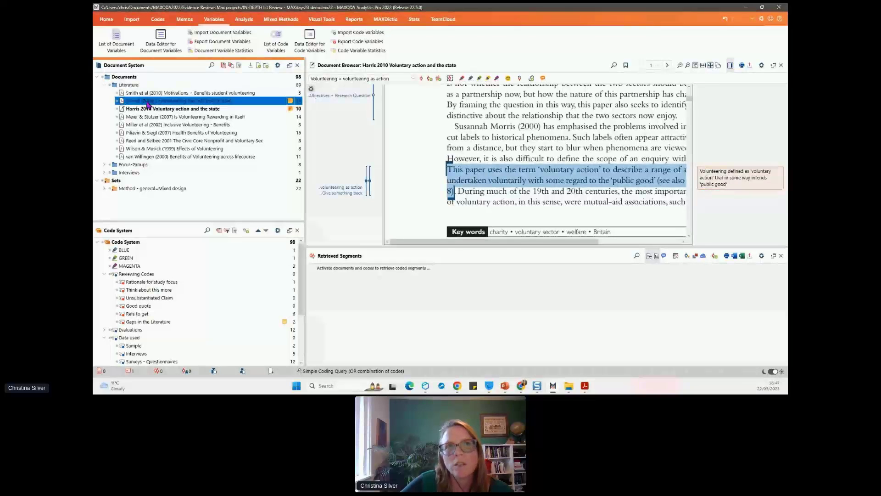
click(157, 109)
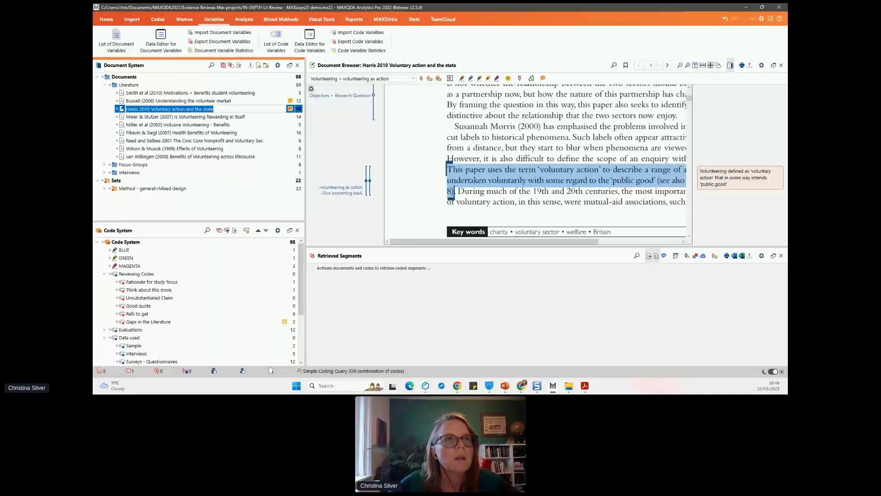
key(alt+Tab)
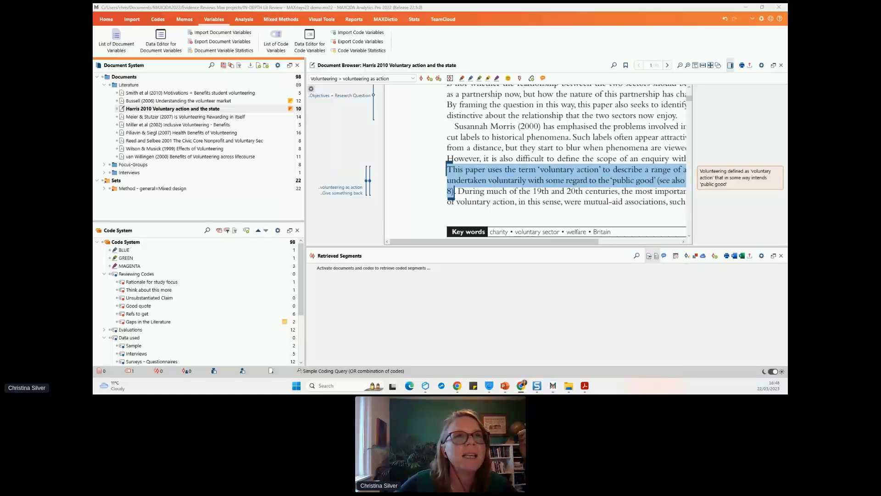
Step: Enlarge the code list and review the segments coded MAGENTA, viewing the third one in its source document
drag(227, 224, 226, 184)
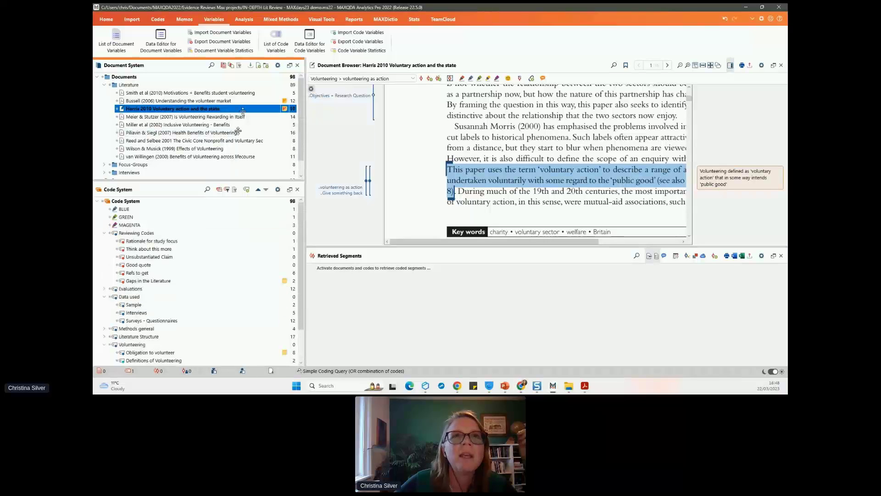
drag(243, 112, 243, 114)
click(130, 157)
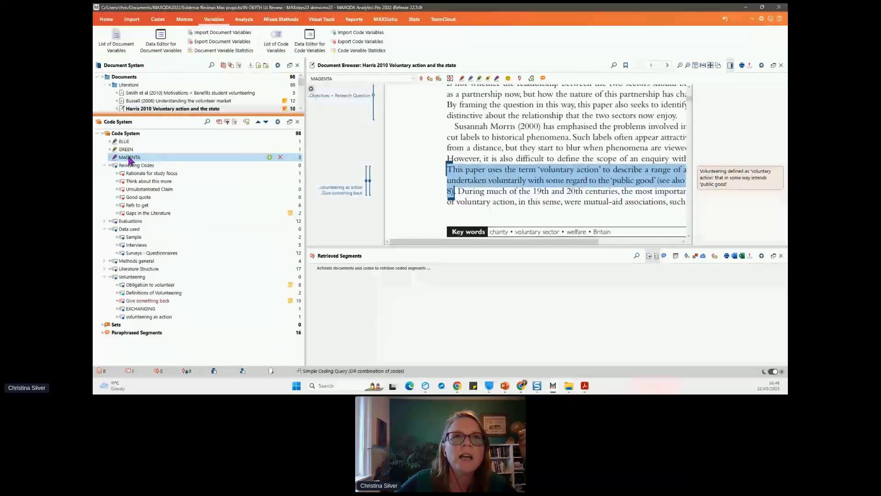
double_click(130, 157)
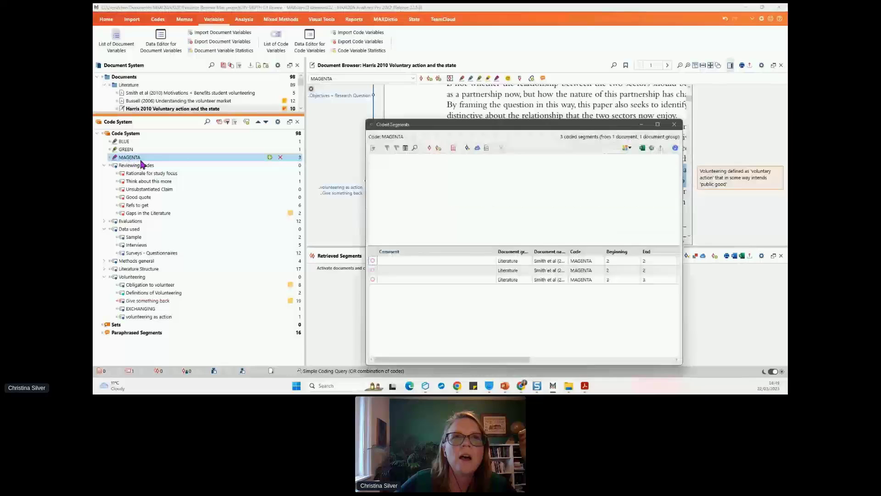
click(453, 281)
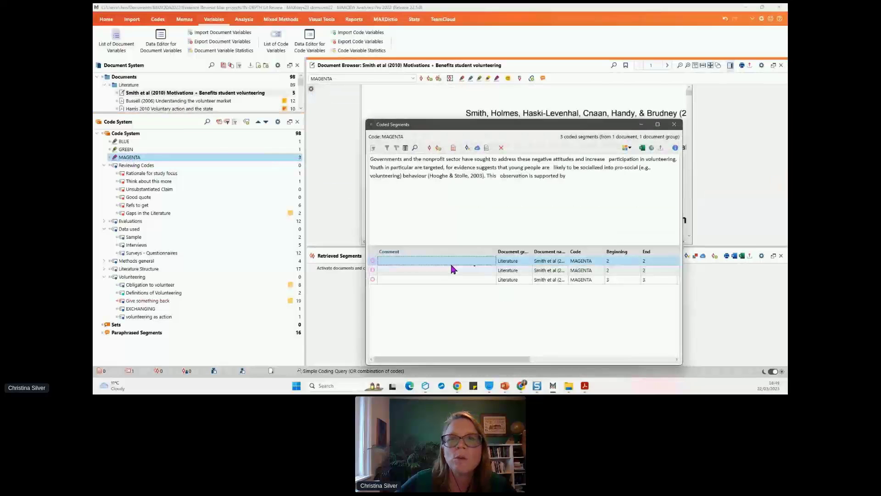
click(674, 124)
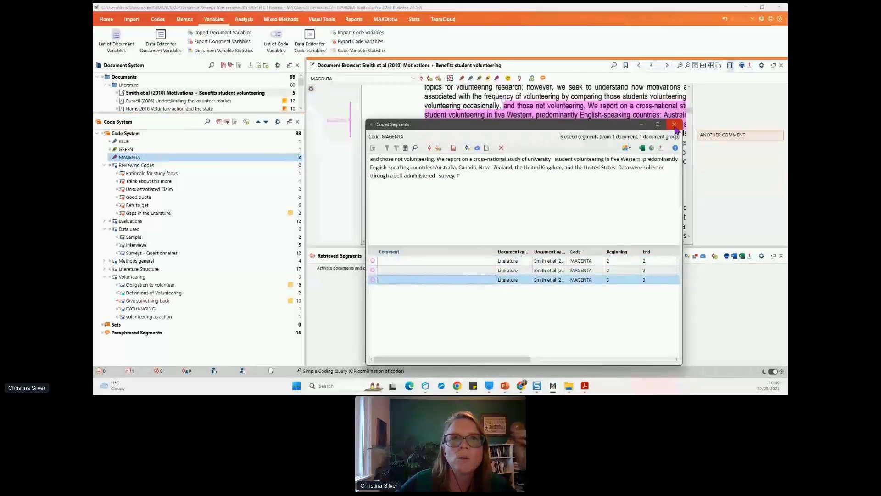
Step: Rename the MAGENTA code as "volunteeting practoces" and make it a subcode of Volunteering
right_click(136, 159)
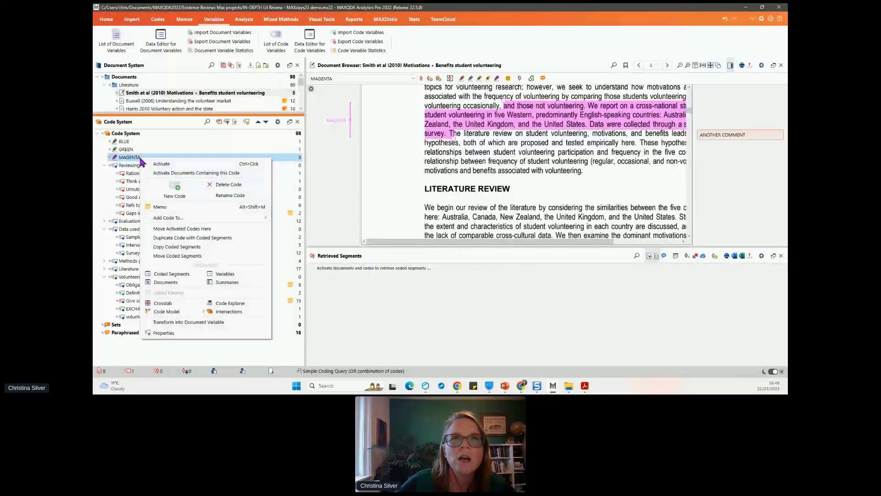
click(230, 195)
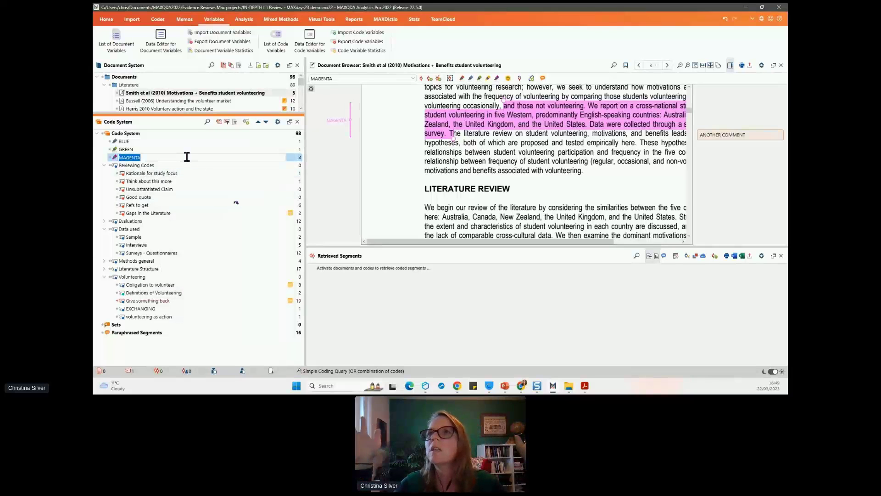
text(volunte)
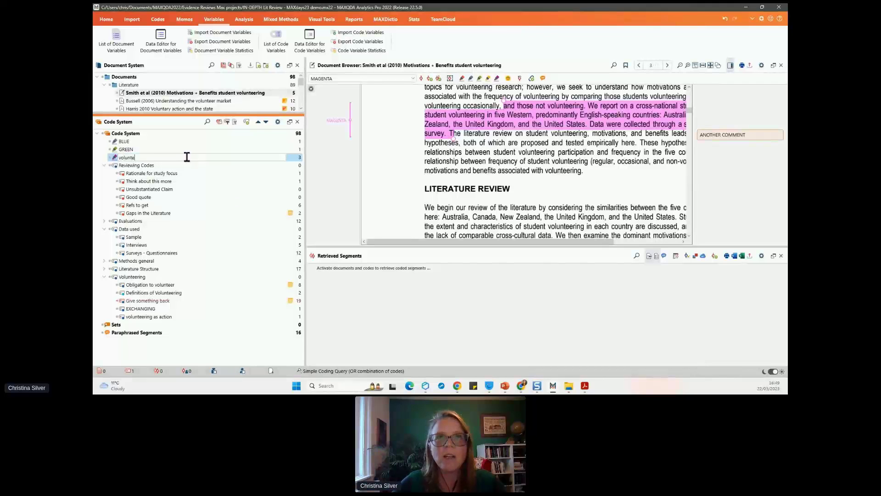
text(eting practoces)
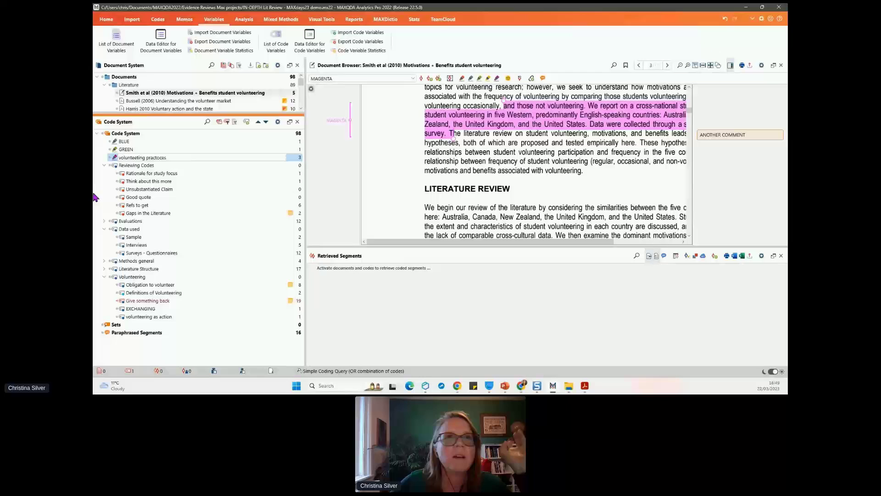
key(Return)
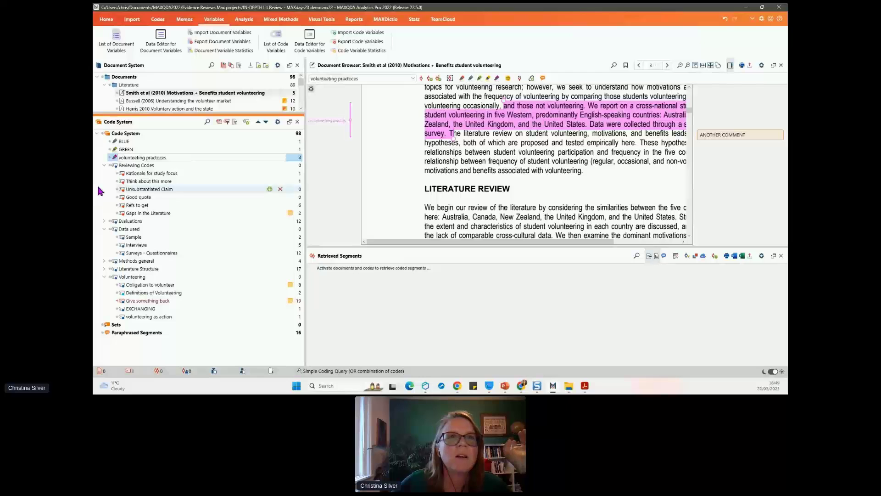
drag(147, 293, 133, 278)
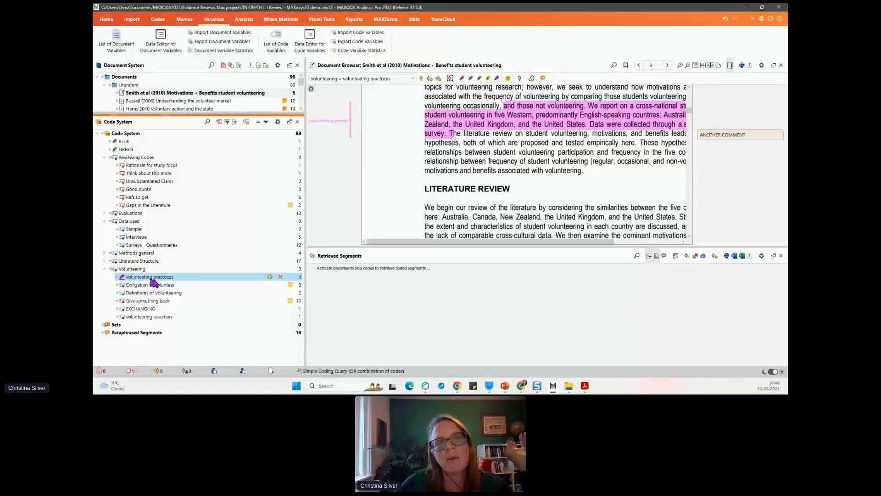
Step: Delete the GREEN code from the code system
click(146, 150)
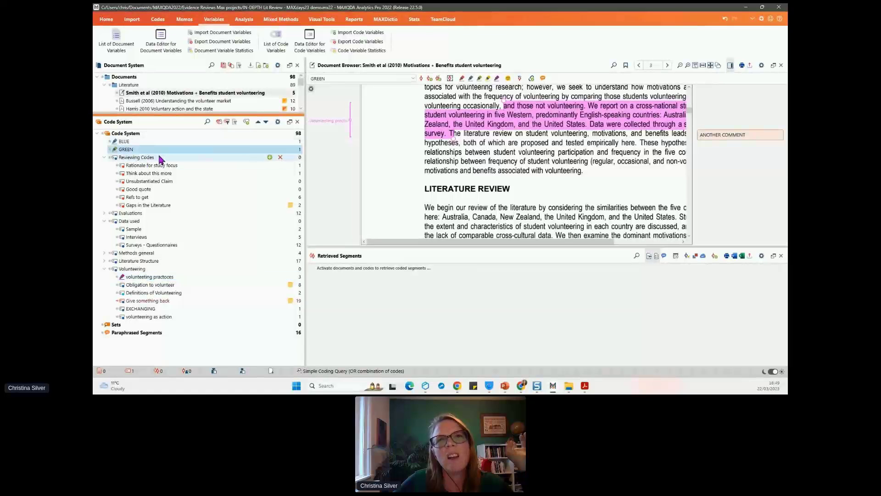
right_click(130, 152)
click(206, 178)
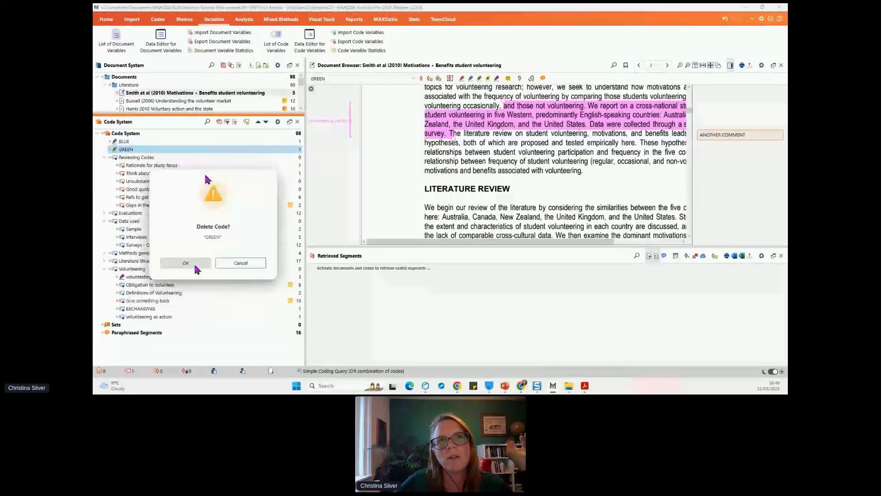
click(179, 262)
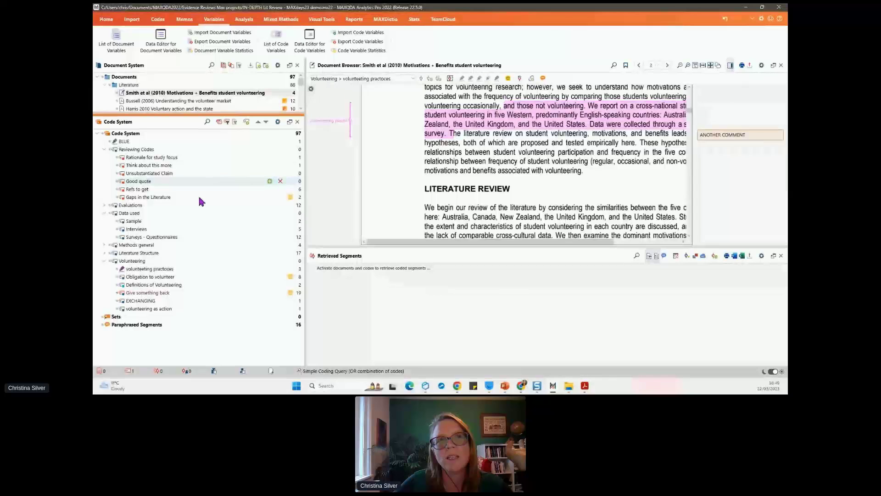